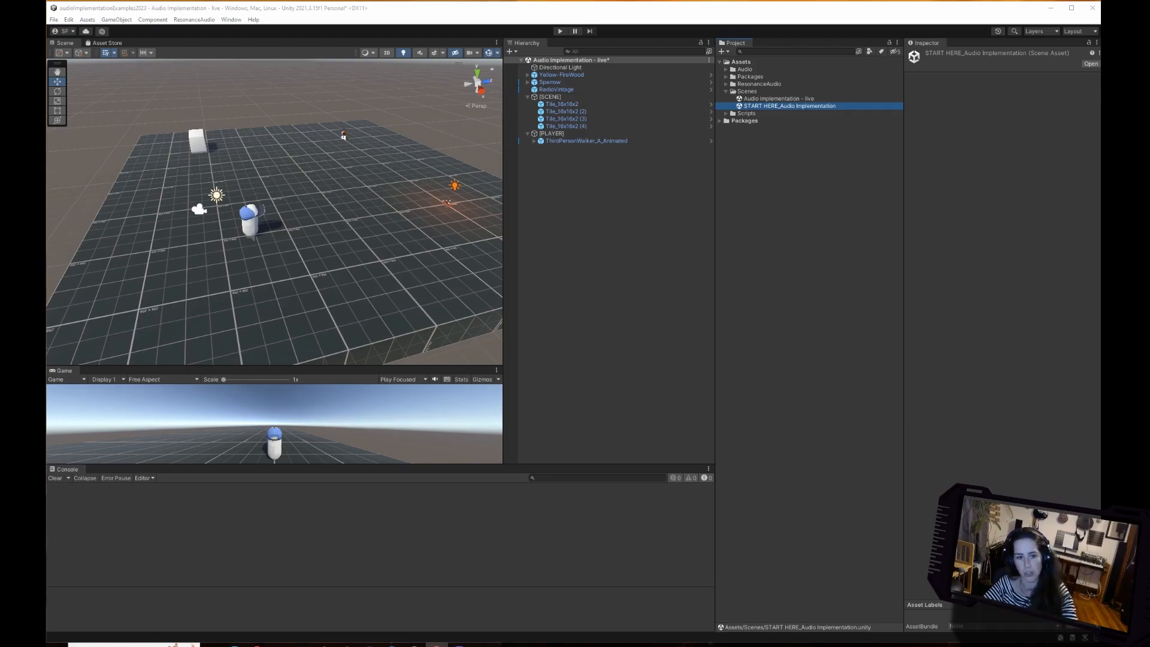
Switch the editor to the Default window layout.
{"action": "left_click_drag", "start_coordinate": [274, 366], "coordinate": [274, 308]}
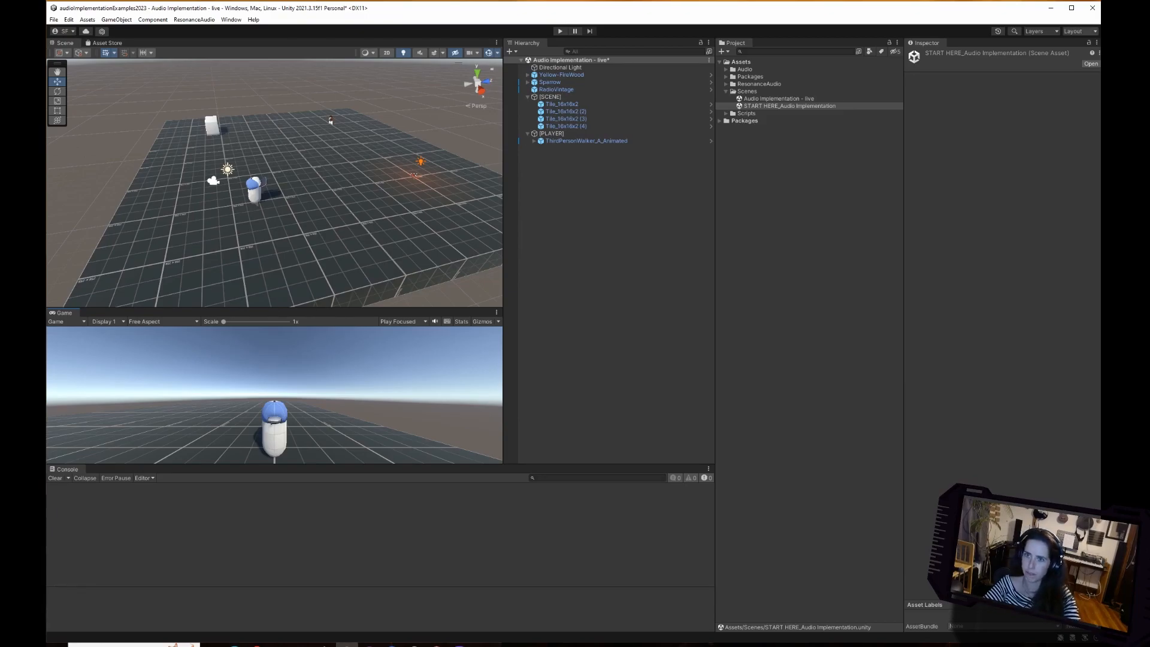
{"action": "left_click", "coordinate": [1078, 31]}
{"action": "left_click", "coordinate": [1086, 62]}
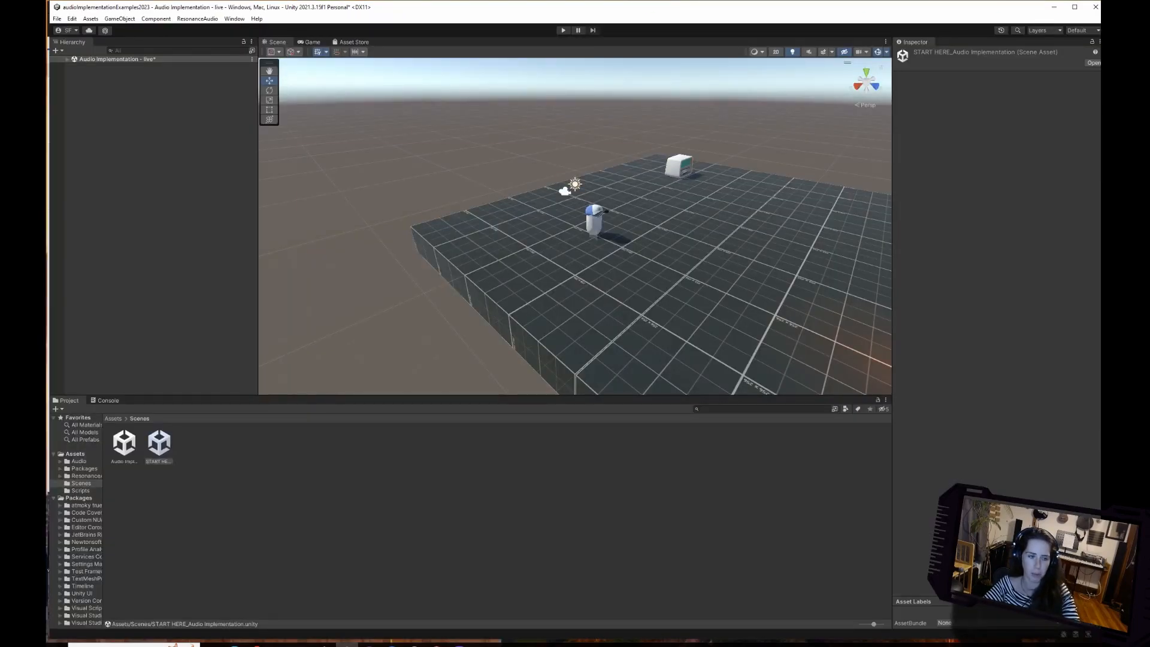
Resize the Project window with a wider folder column and reduced height, and show the contents of the root Assets folder.
{"action": "left_click", "coordinate": [81, 483]}
{"action": "left_click_drag", "start_coordinate": [103, 539], "coordinate": [174, 539]}
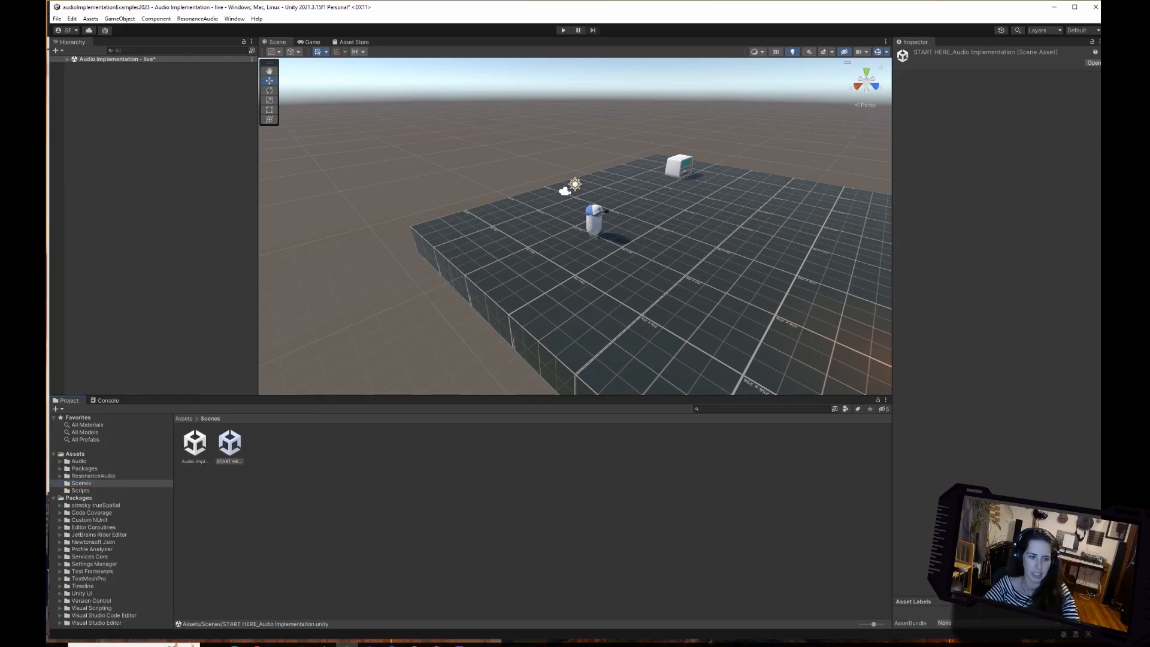
{"action": "left_click_drag", "start_coordinate": [472, 395], "coordinate": [472, 417]}
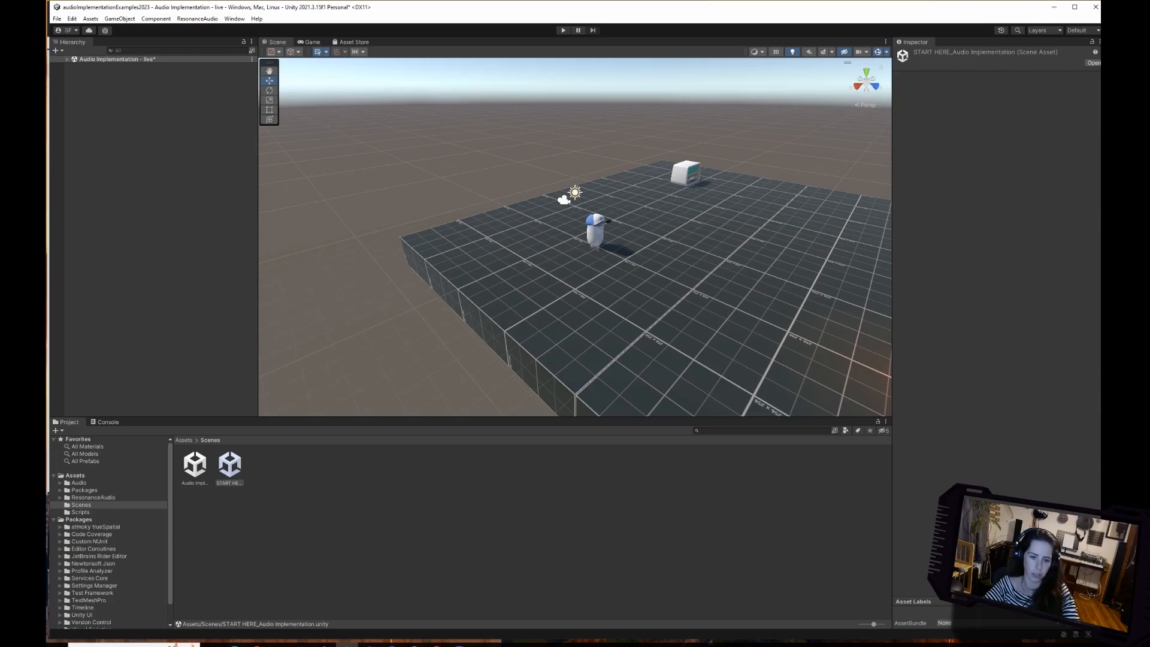
{"action": "left_click_drag", "start_coordinate": [472, 417], "coordinate": [472, 419]}
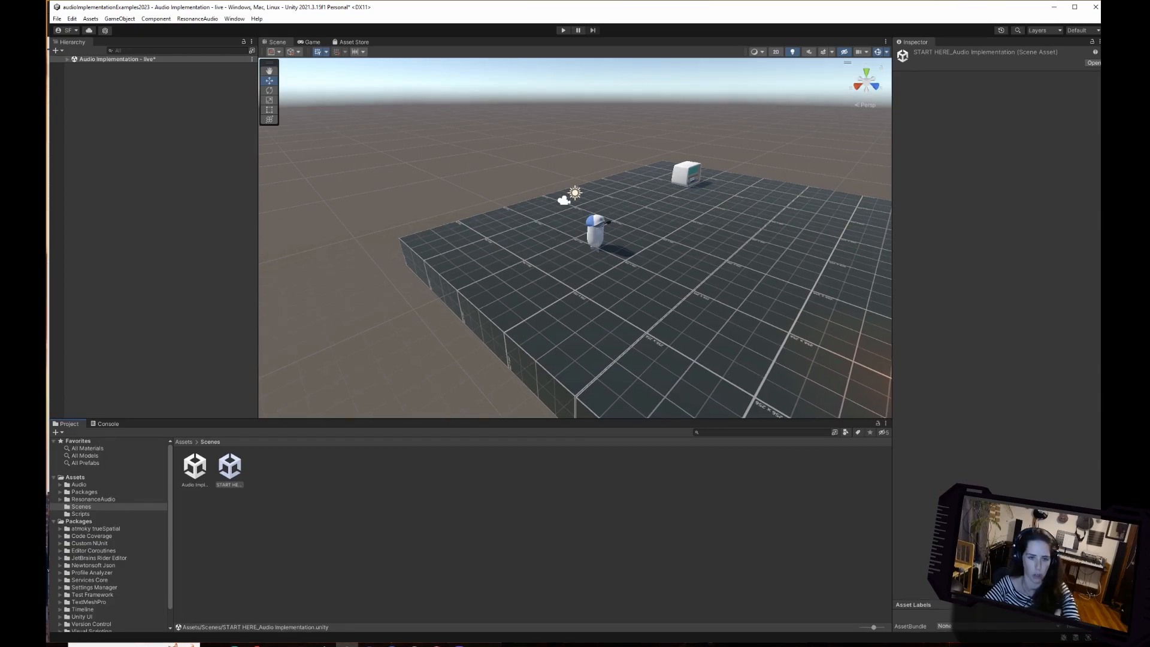
{"action": "left_click", "coordinate": [184, 441]}
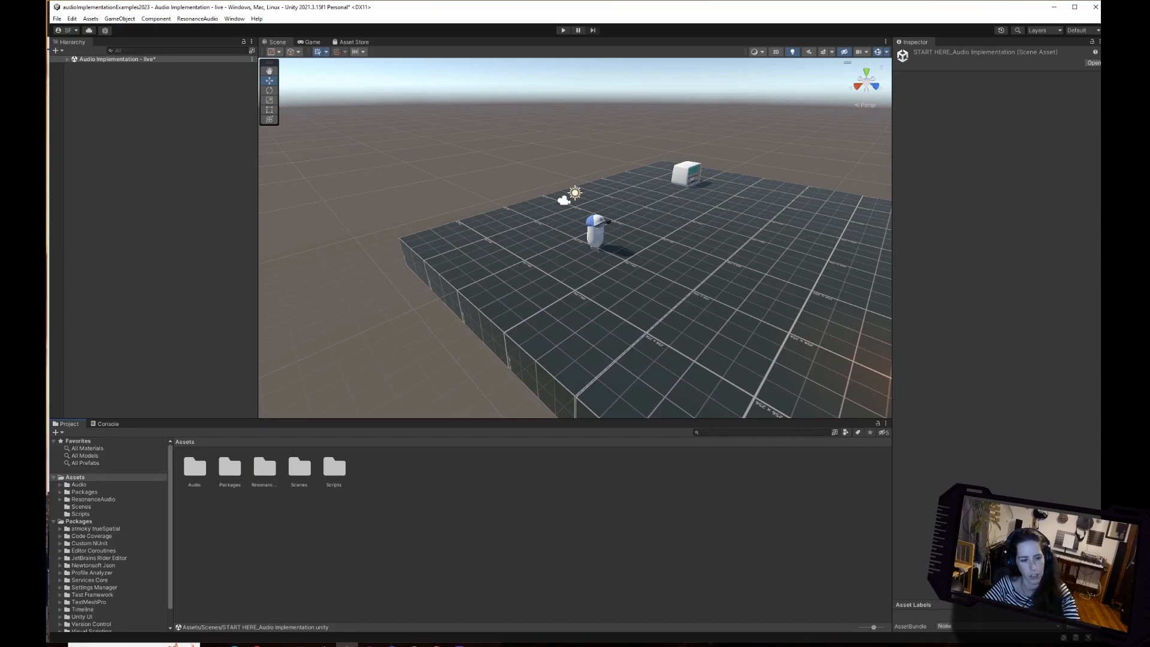
{"action": "left_click", "coordinate": [335, 539]}
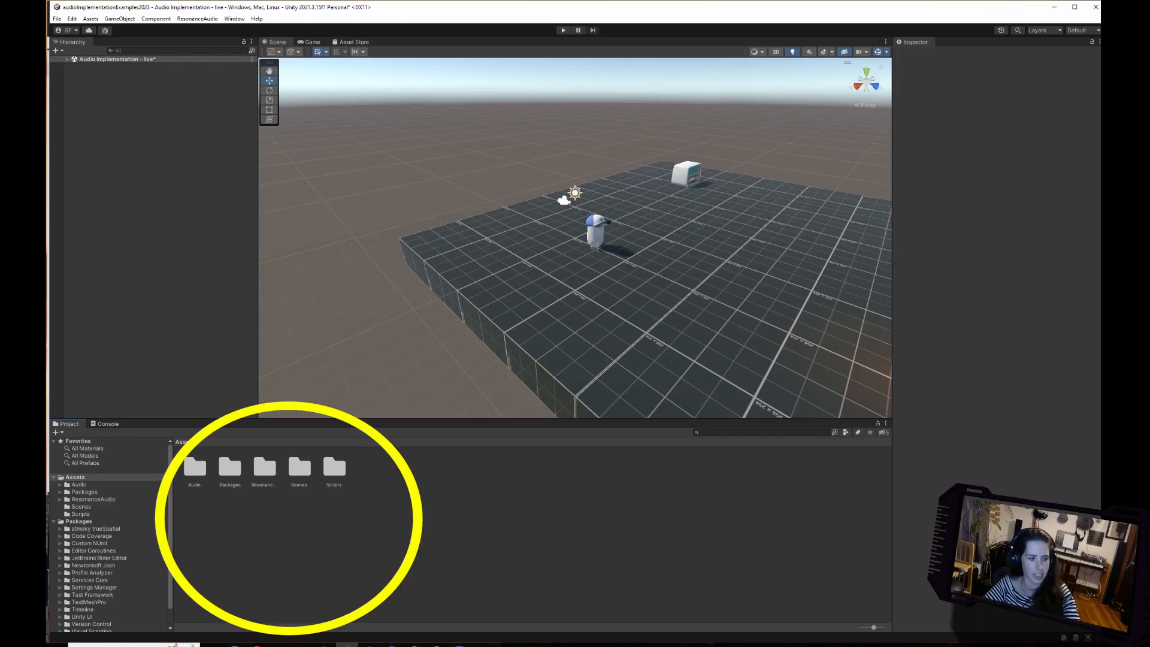
Look at the Console and its Clear option, and return to the Project window.
{"action": "left_click", "coordinate": [107, 424]}
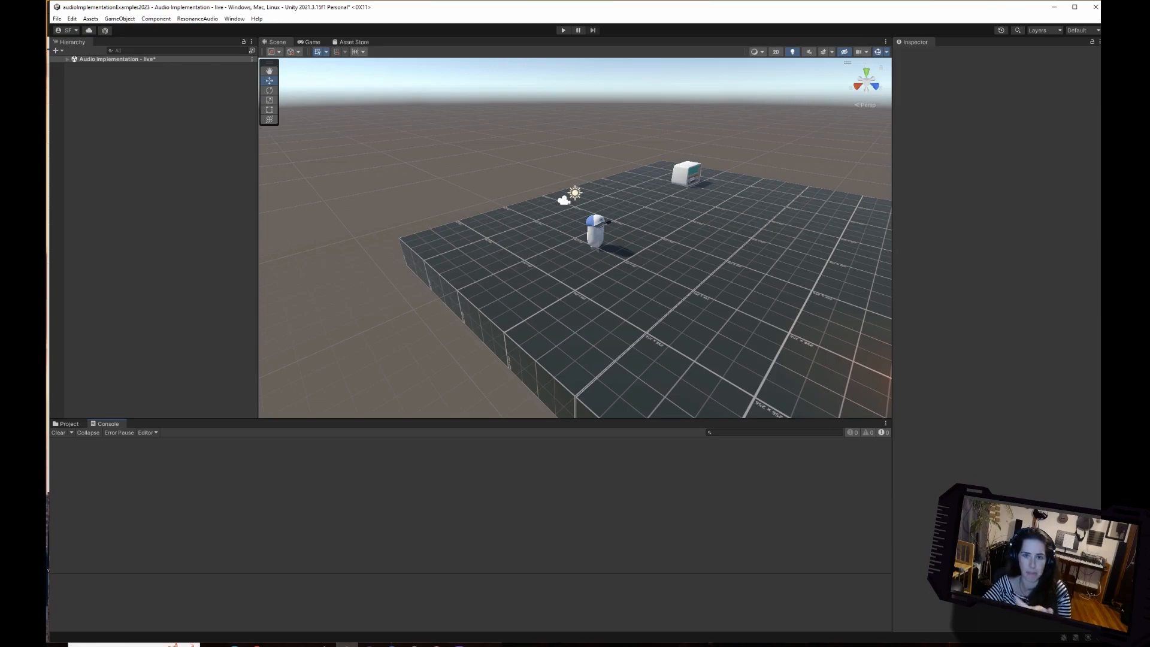
{"action": "left_click", "coordinate": [63, 432]}
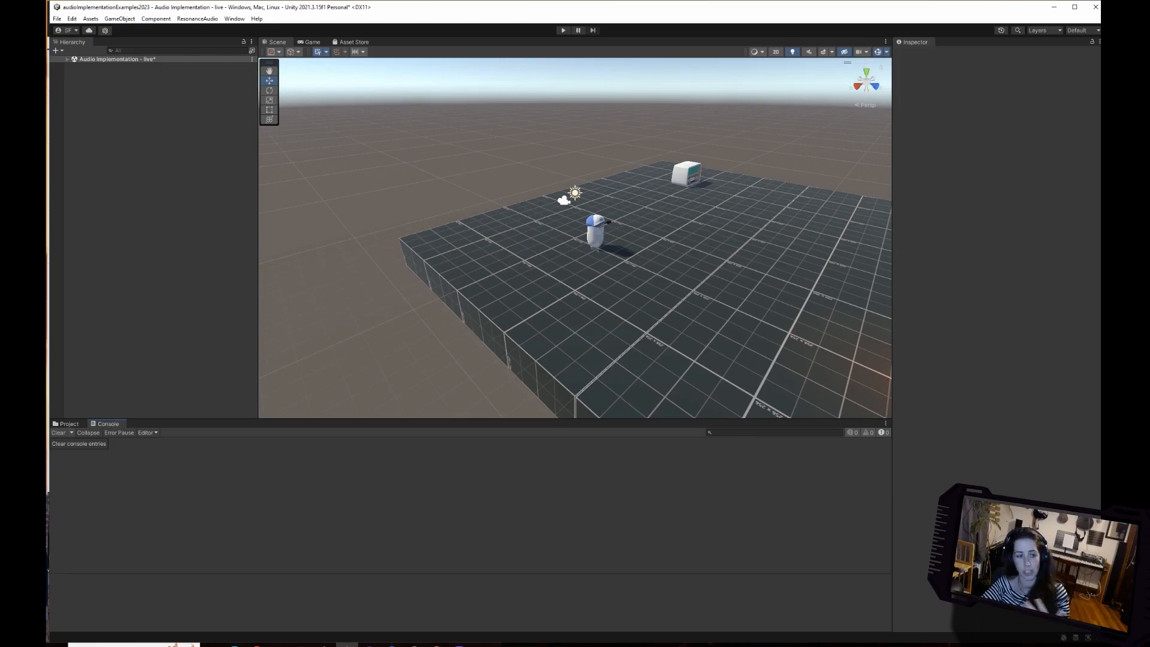
{"action": "left_click", "coordinate": [67, 423]}
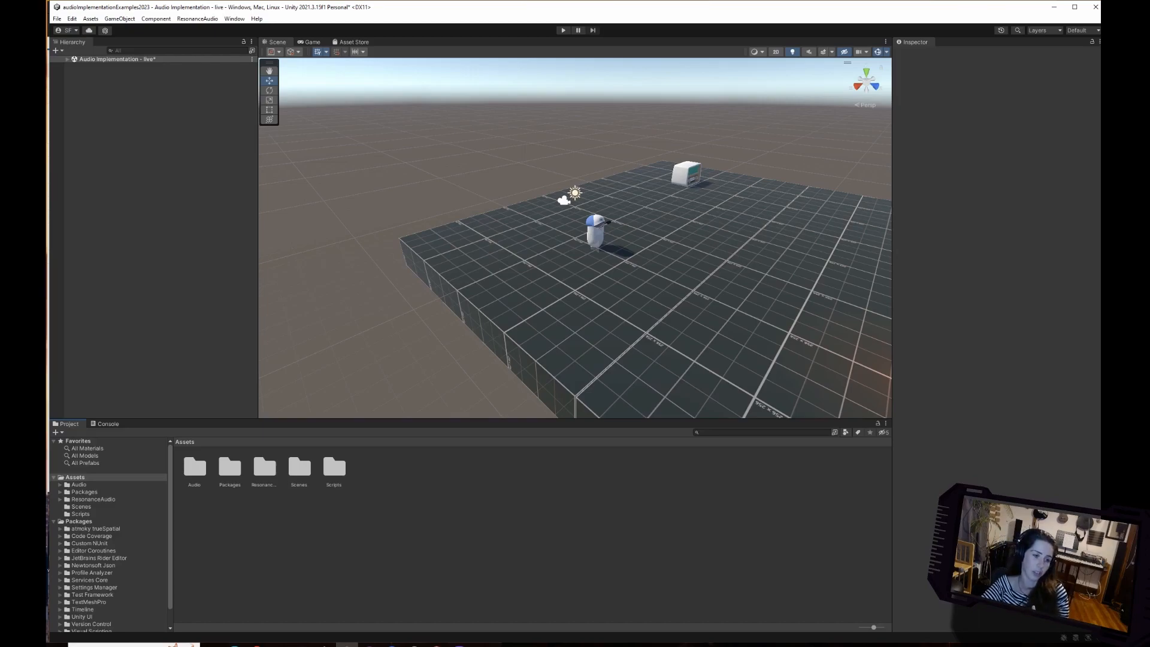
Change the Project window to One Column Layout after trying other icon sizes, and collapse the Scenes folder.
{"action": "left_click_drag", "start_coordinate": [873, 627], "coordinate": [860, 627]}
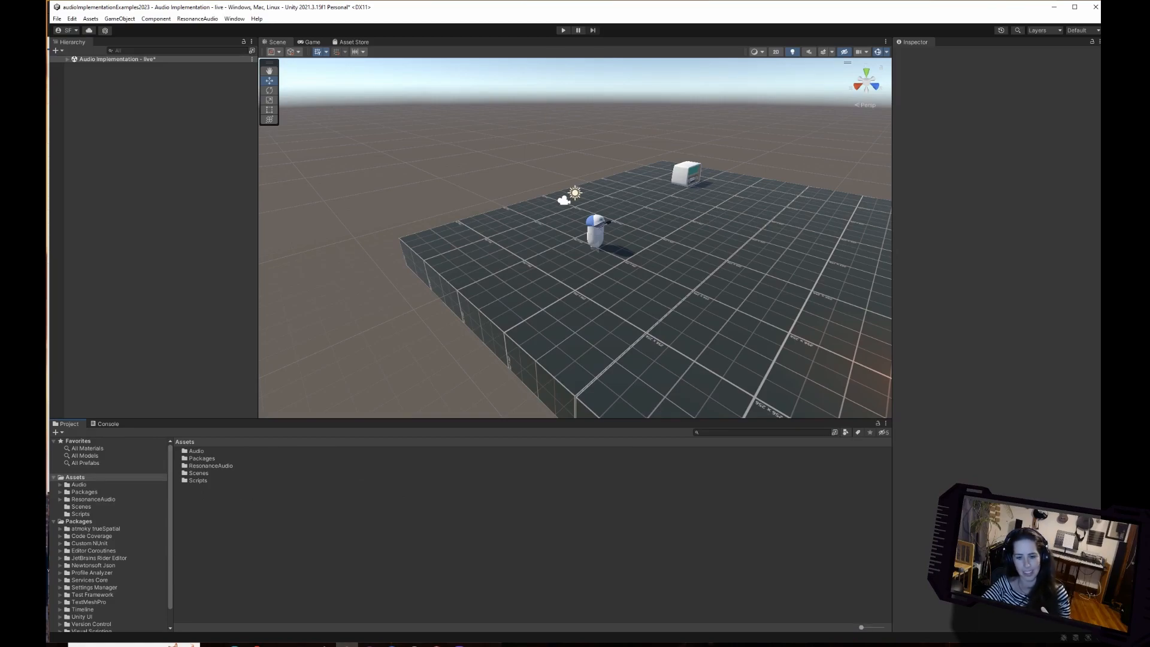
{"action": "left_click_drag", "start_coordinate": [861, 627], "coordinate": [878, 627]}
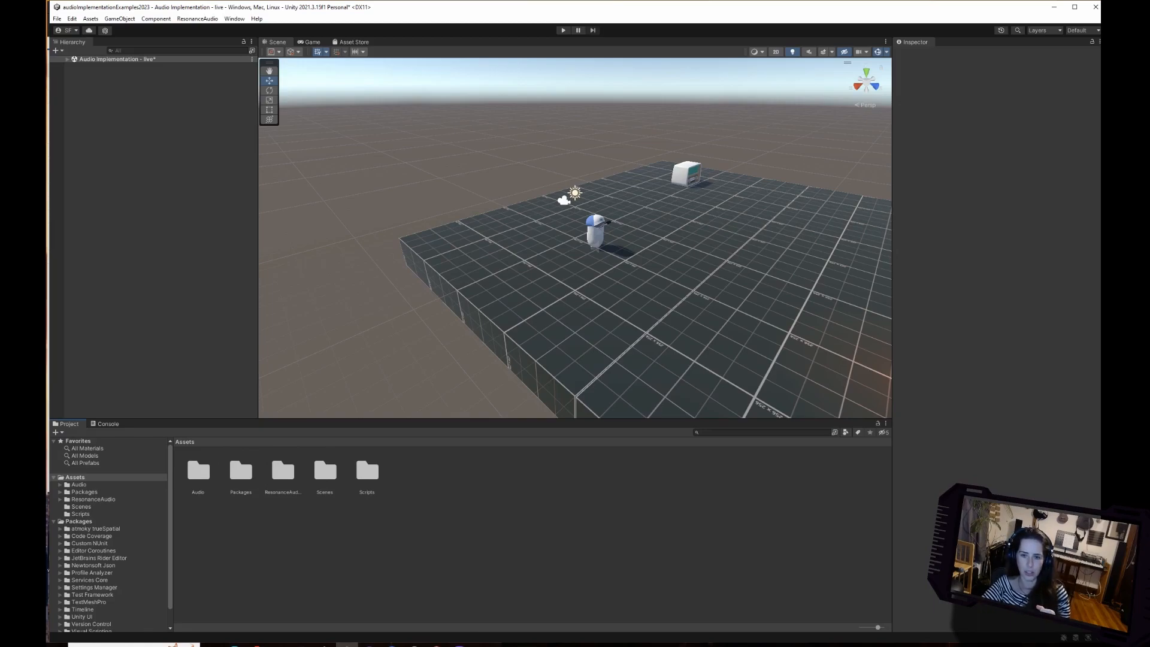
{"action": "left_click", "coordinate": [886, 423]}
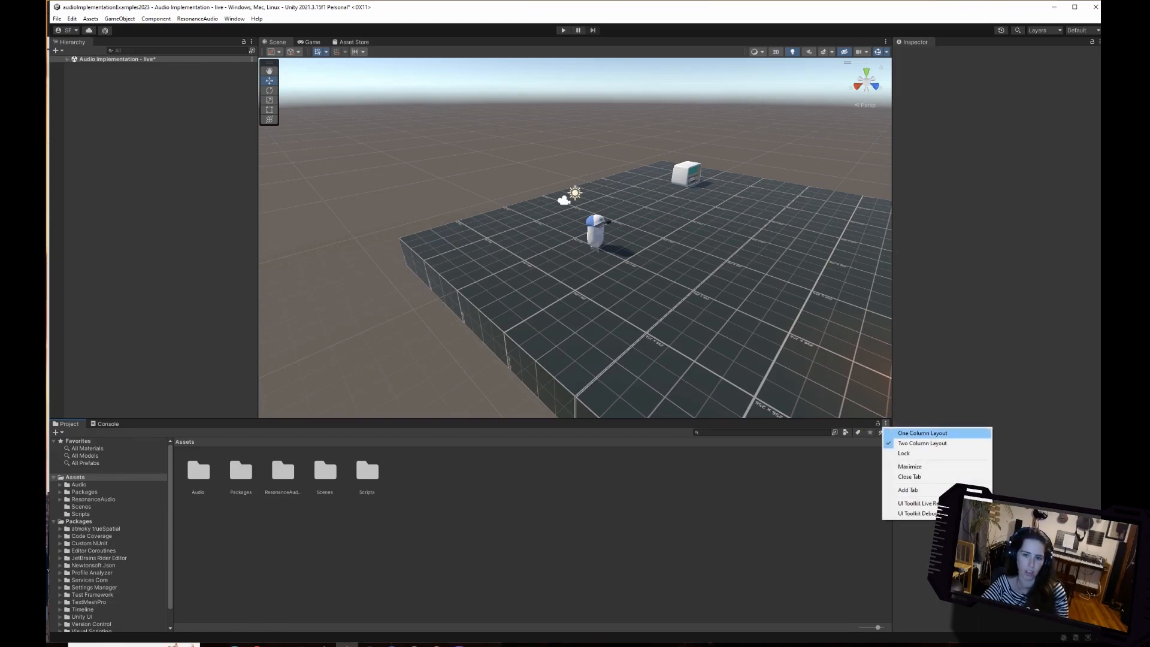
{"action": "left_click", "coordinate": [922, 433]}
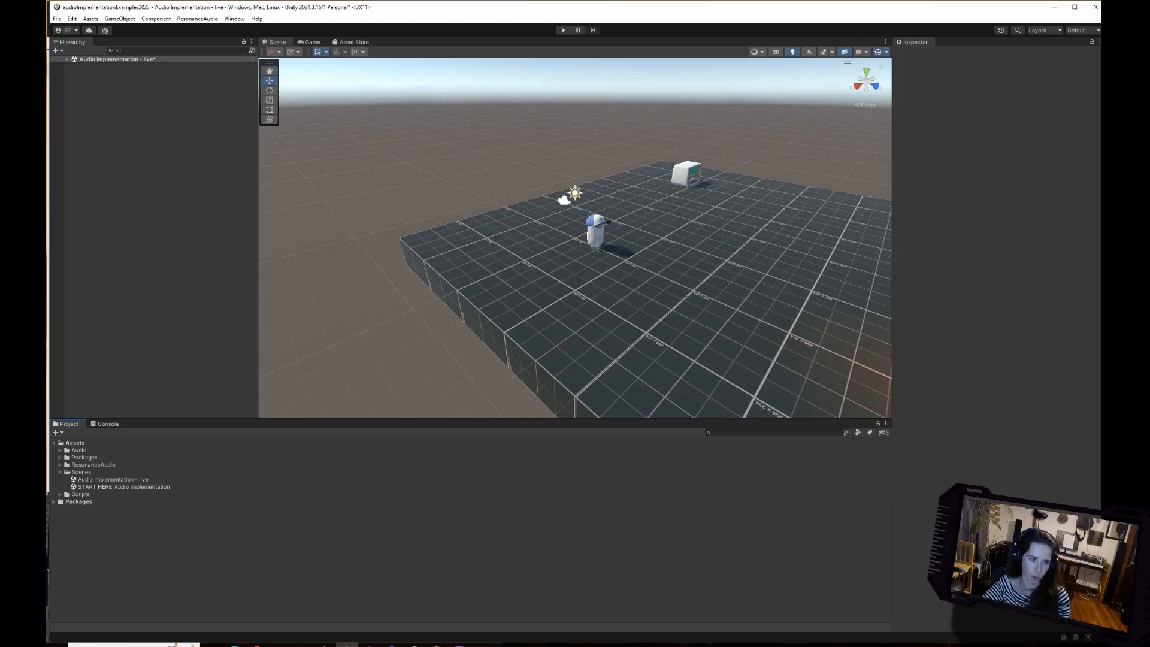
{"action": "left_click_drag", "start_coordinate": [49, 269], "coordinate": [46, 270]}
{"action": "left_click", "coordinate": [56, 472]}
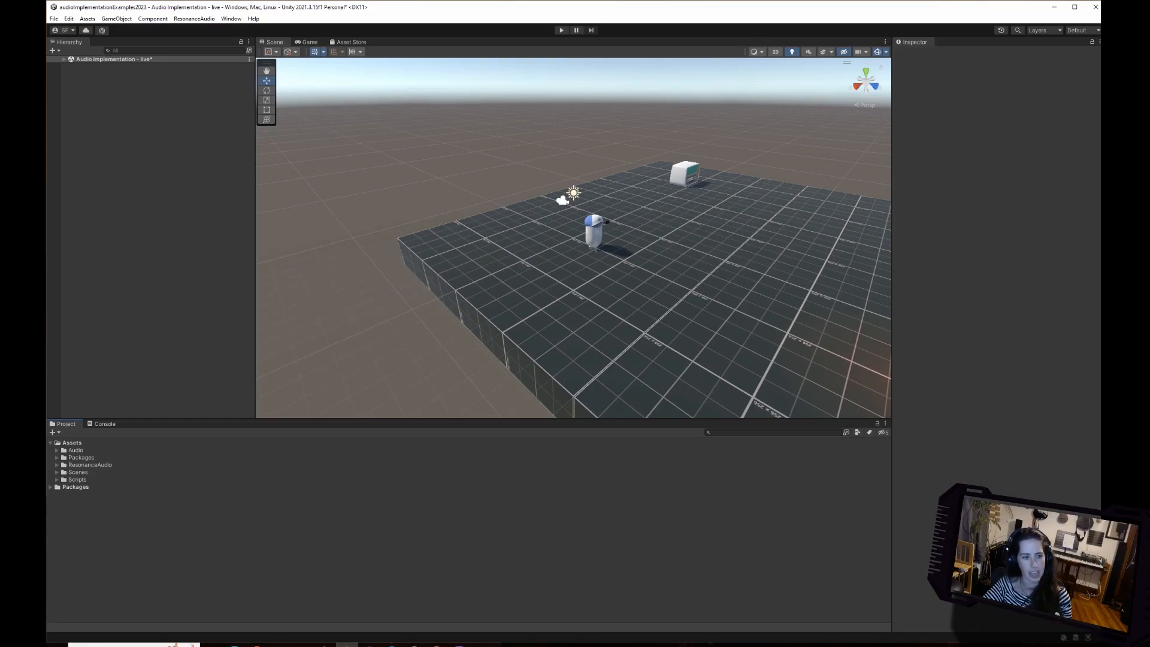
Dock the Project window beside the Inspector and the Hierarchy between Scene and Project, adjusting the column widths and shortening the Console.
{"action": "left_click_drag", "start_coordinate": [66, 424], "coordinate": [839, 251]}
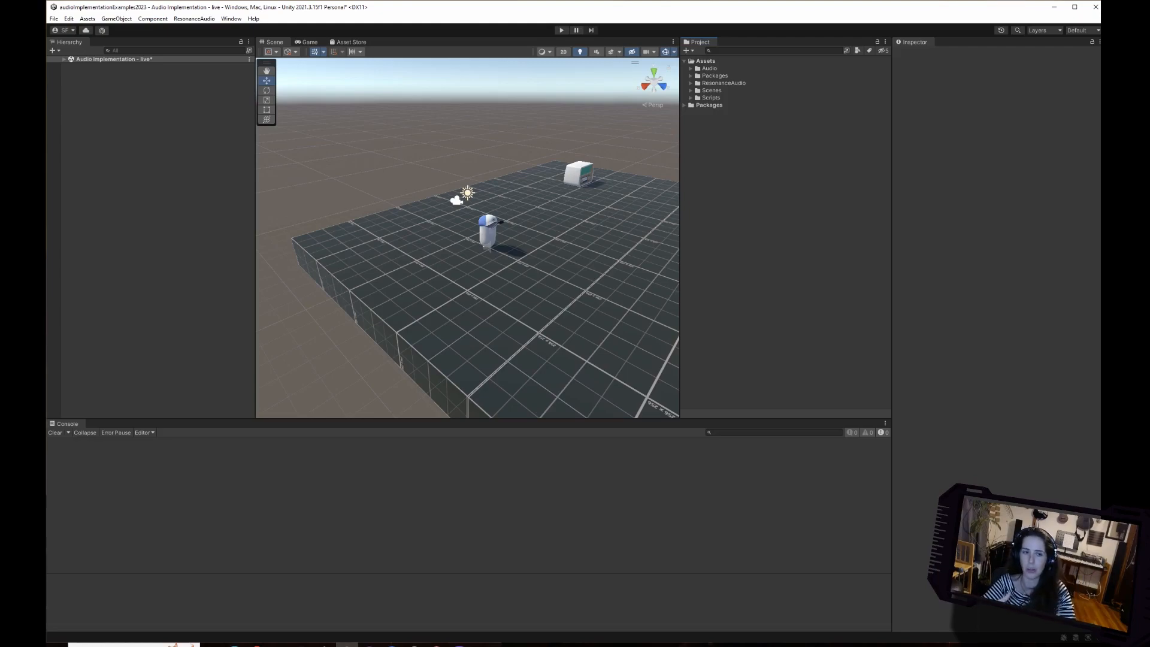
{"action": "left_click_drag", "start_coordinate": [69, 42], "coordinate": [695, 48]}
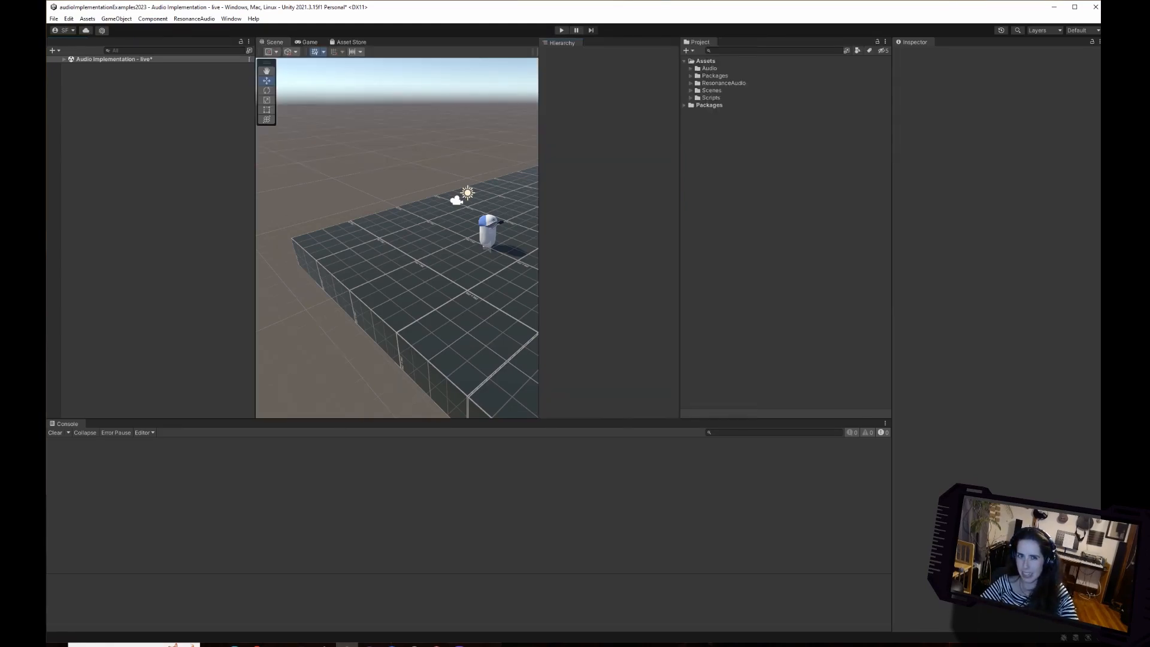
{"action": "left_click_drag", "start_coordinate": [680, 239], "coordinate": [776, 240]}
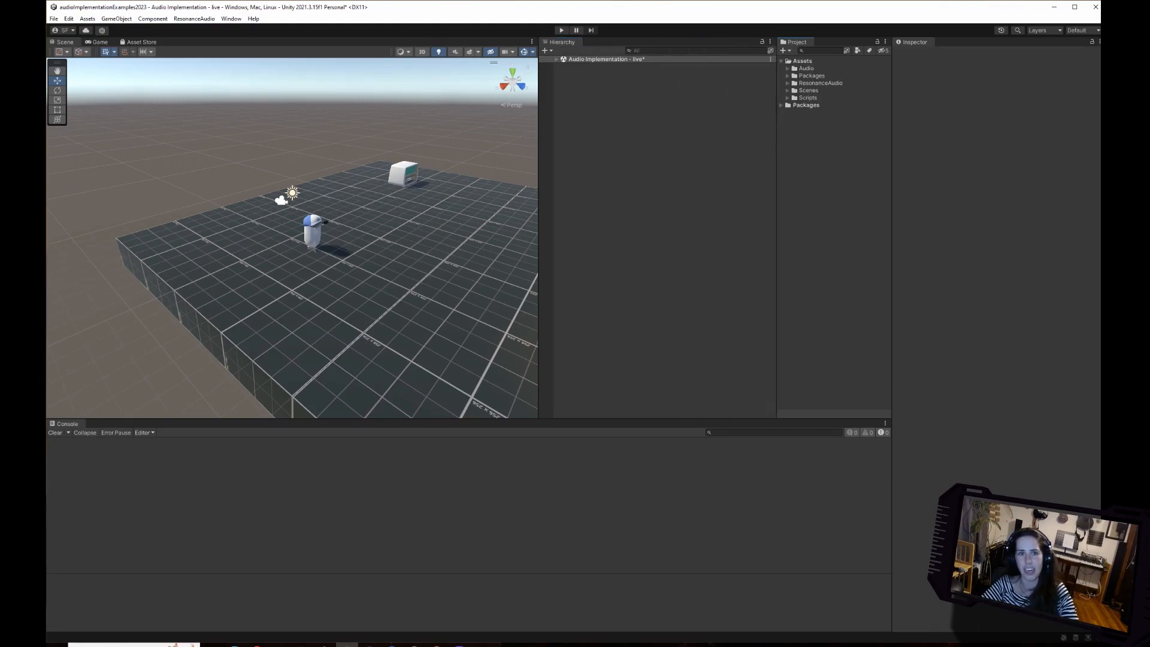
{"action": "left_click_drag", "start_coordinate": [539, 46], "coordinate": [657, 46]}
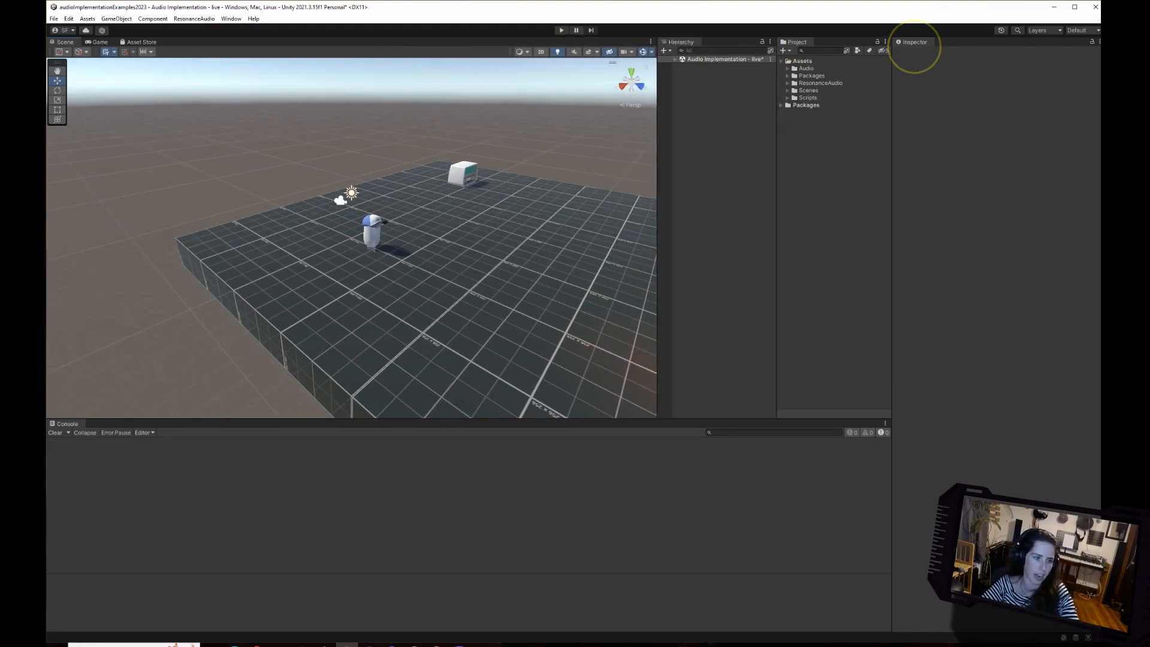
{"action": "left_click_drag", "start_coordinate": [469, 418], "coordinate": [469, 457]}
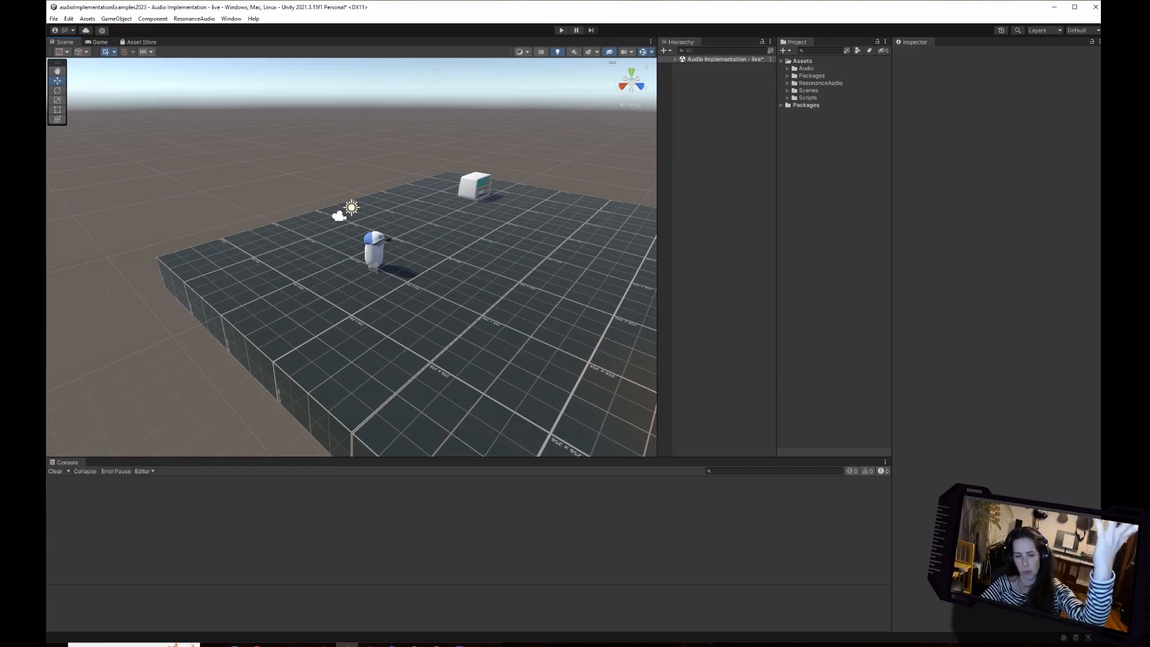
{"action": "left_click_drag", "start_coordinate": [657, 240], "coordinate": [583, 239]}
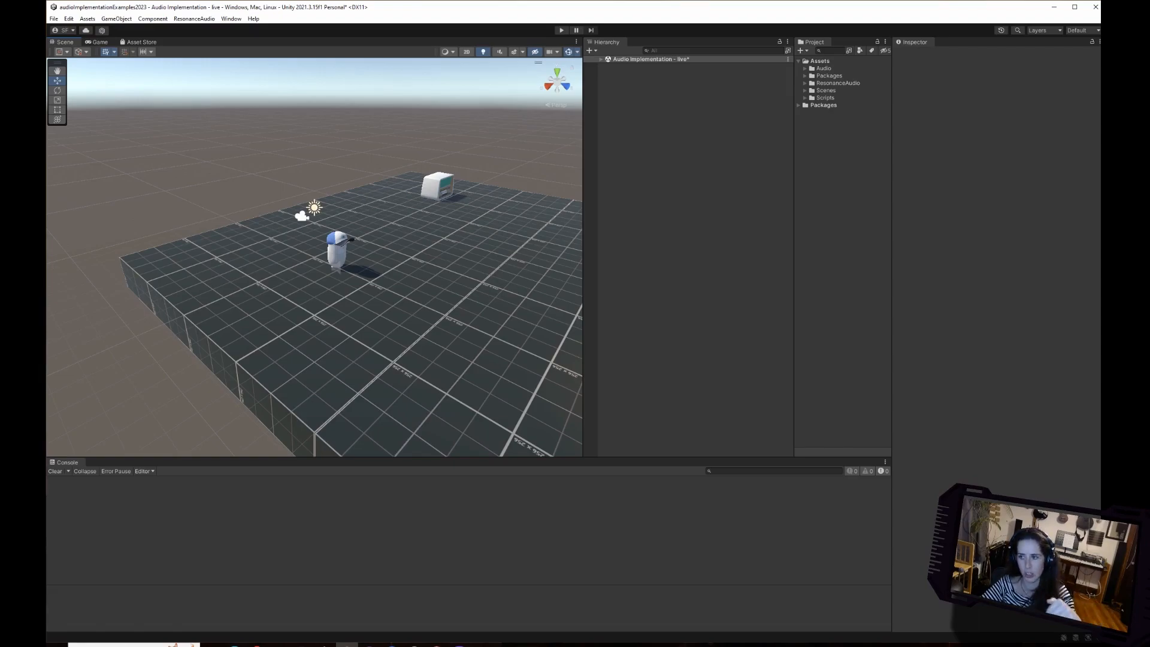
Stack the Scene view above the Game view so both show at once, and shorten the Console to give them more height.
{"action": "right_click_drag", "start_coordinate": [270, 239], "coordinate": [387, 273]}
{"action": "scroll", "coordinate": [446, 273], "scroll_direction": "down", "scroll_amount": 6}
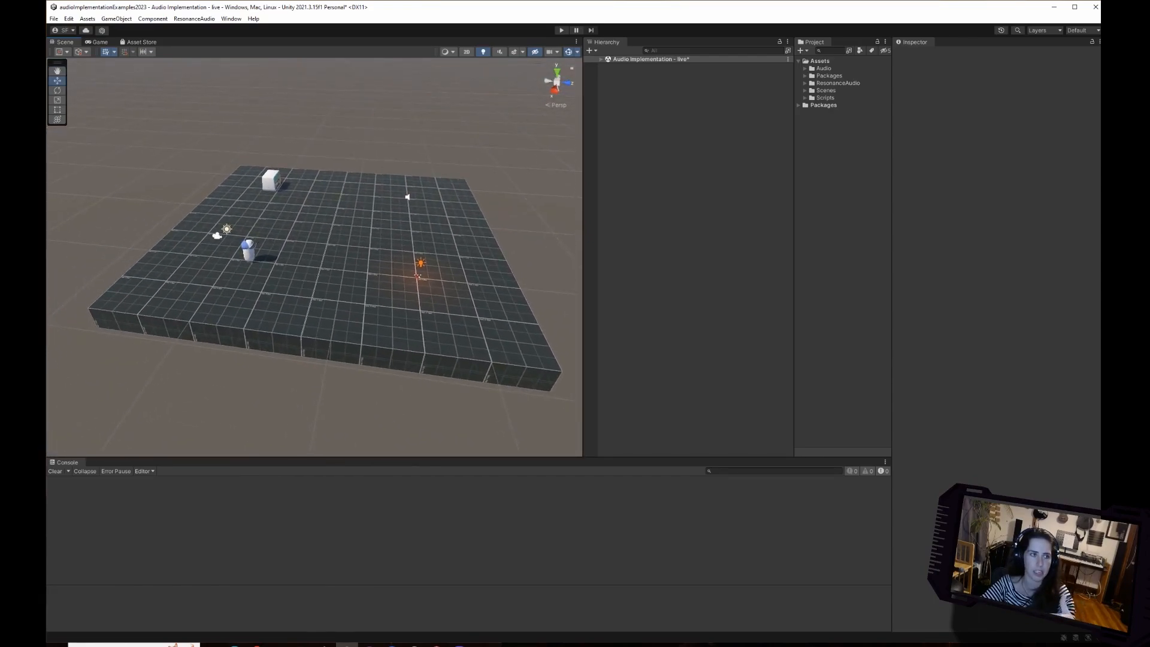
{"action": "left_click", "coordinate": [98, 43]}
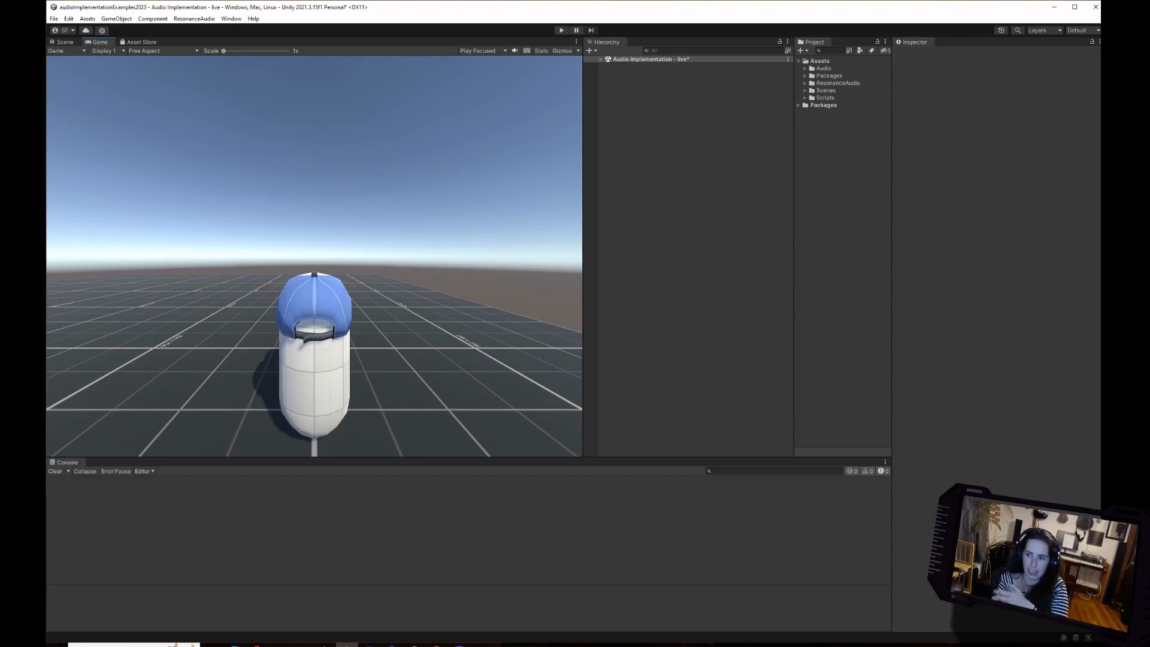
{"action": "left_click_drag", "start_coordinate": [64, 43], "coordinate": [313, 67]}
{"action": "left_click_drag", "start_coordinate": [314, 177], "coordinate": [314, 284]}
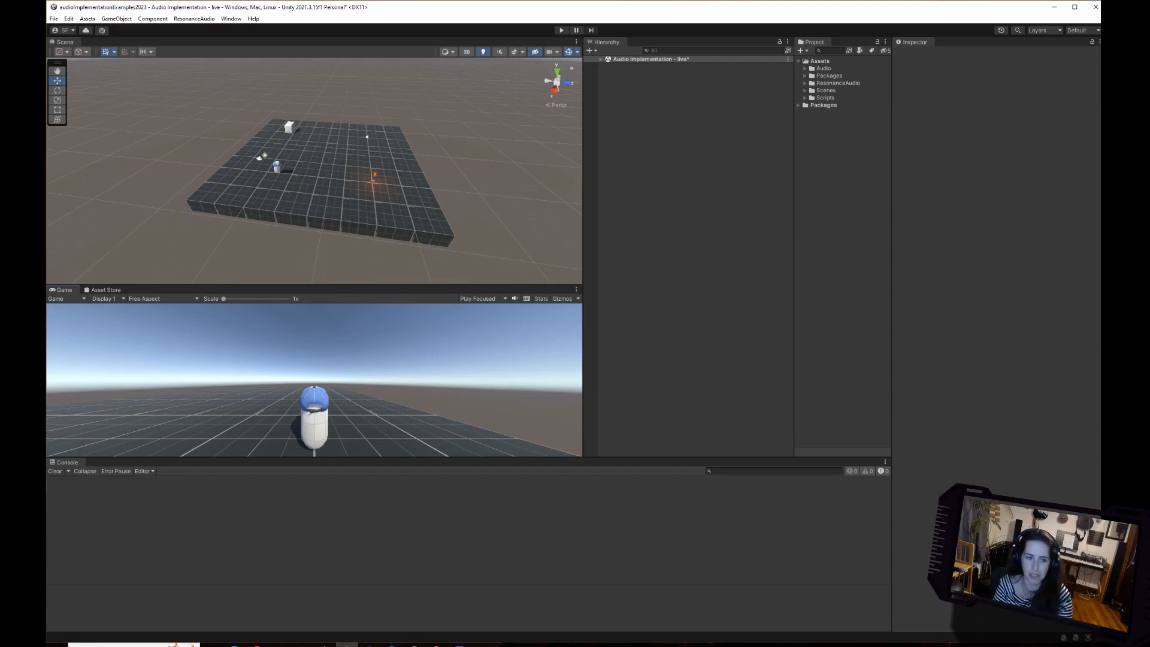
{"action": "left_click_drag", "start_coordinate": [314, 458], "coordinate": [314, 527]}
Move the ThirdPersonWalker_A_Animated player backwards in the scene to a Z position of about -0.86.
{"action": "left_click", "coordinate": [270, 187]}
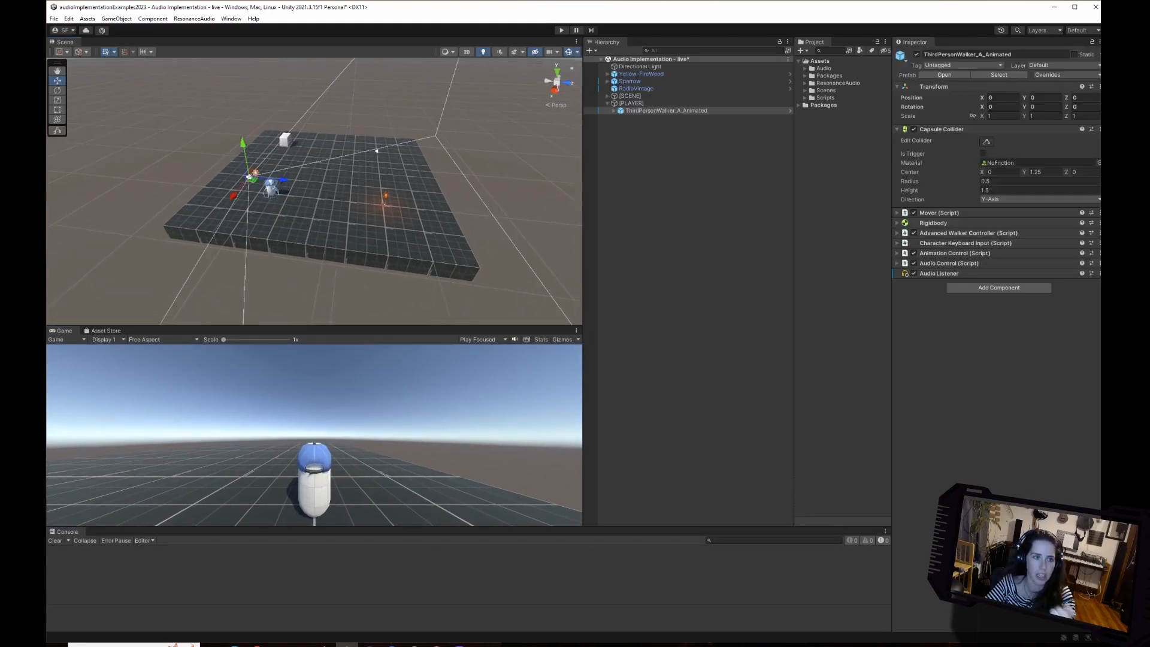
{"action": "mouse_move", "coordinate": [282, 179]}
{"action": "left_mouse_down"}
{"action": "mouse_move", "coordinate": [296, 180]}
{"action": "mouse_move", "coordinate": [275, 180]}
{"action": "left_mouse_up"}
Move the Camera nested under the player's CameraRoot, CameraControls and CameraTarget backwards to a Z position of about -1.77.
{"action": "left_click", "coordinate": [614, 111]}
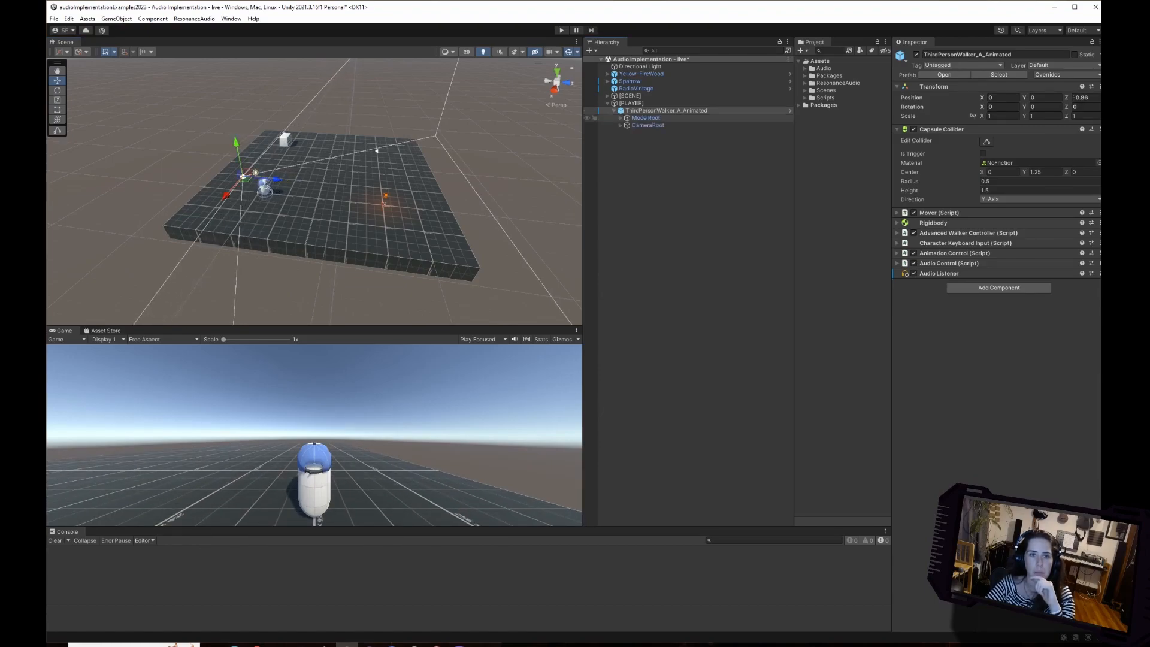
{"action": "left_click", "coordinate": [647, 125]}
{"action": "left_click", "coordinate": [621, 125]}
{"action": "left_click", "coordinate": [658, 132]}
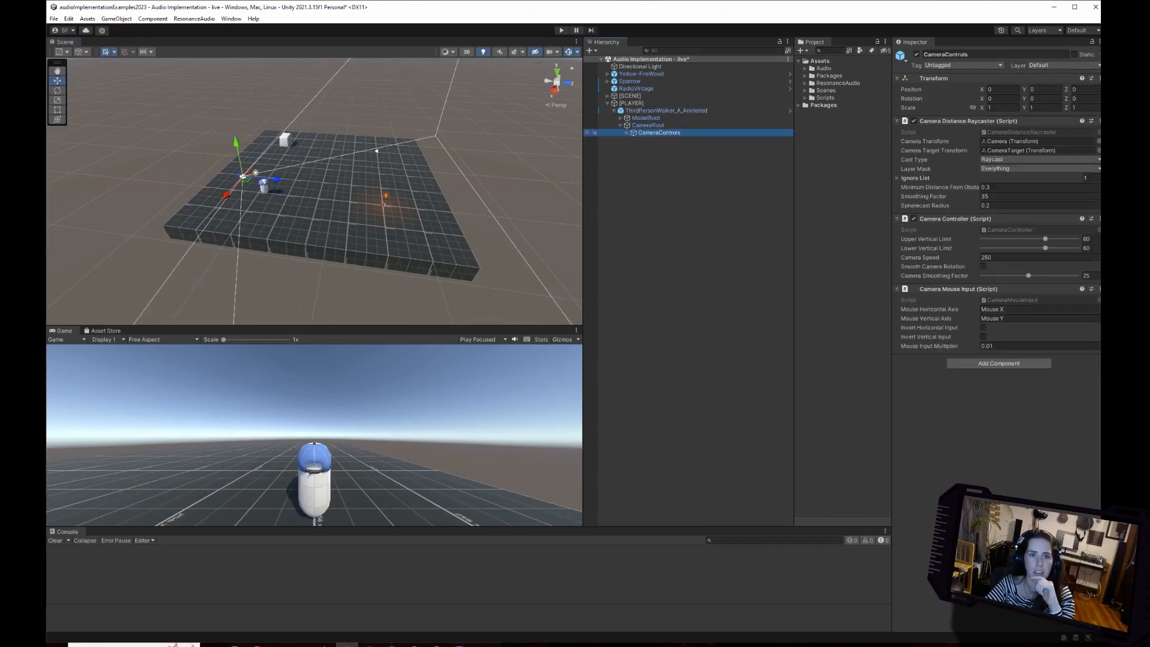
{"action": "left_click", "coordinate": [627, 133]}
{"action": "left_click", "coordinate": [663, 140]}
{"action": "left_click", "coordinate": [633, 139]}
{"action": "left_click", "coordinate": [661, 147]}
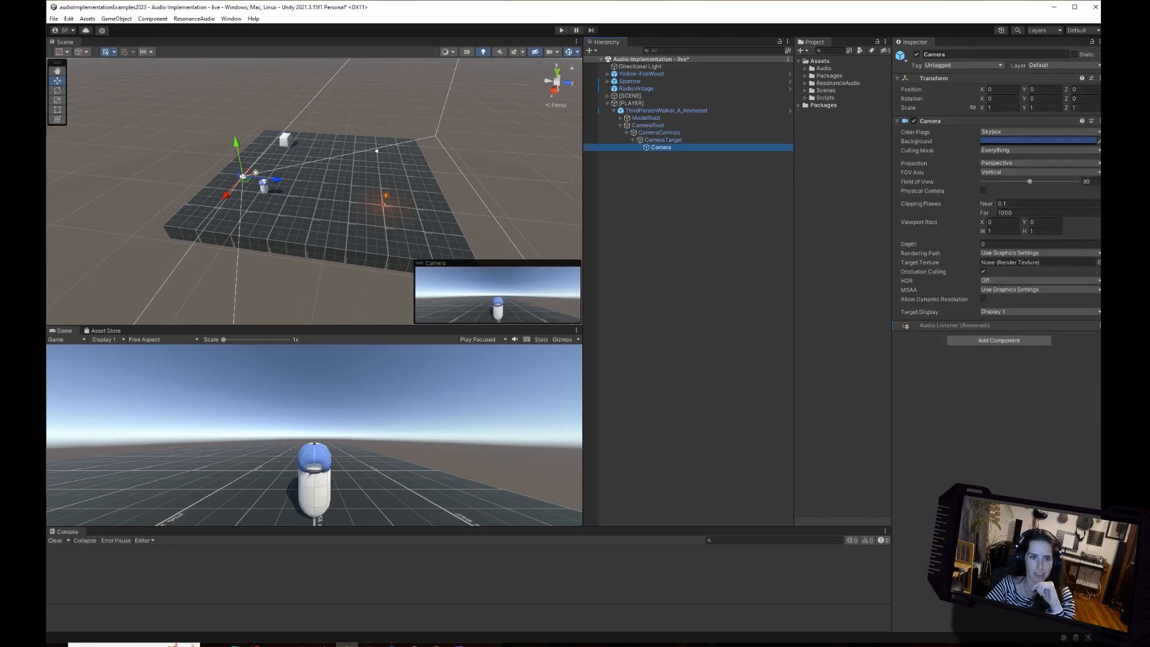
{"action": "left_click_drag", "start_coordinate": [276, 179], "coordinate": [220, 184]}
{"action": "key", "text": "ctrl+z"}
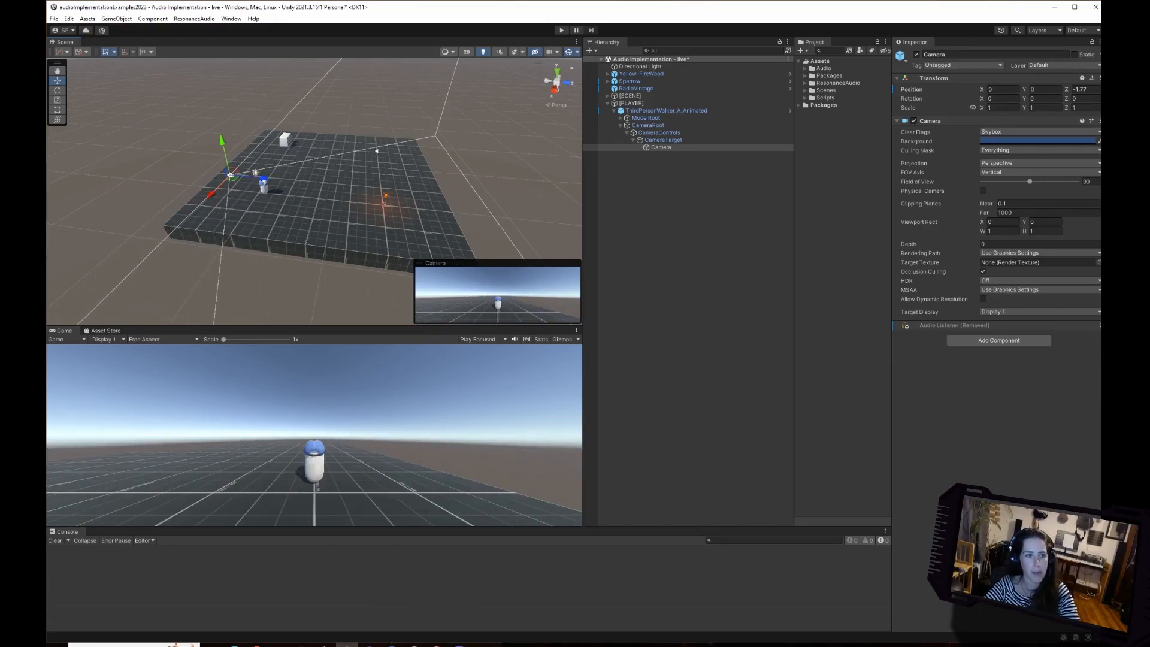
{"action": "key", "text": "ctrl+z"}
{"action": "left_click", "coordinate": [661, 148]}
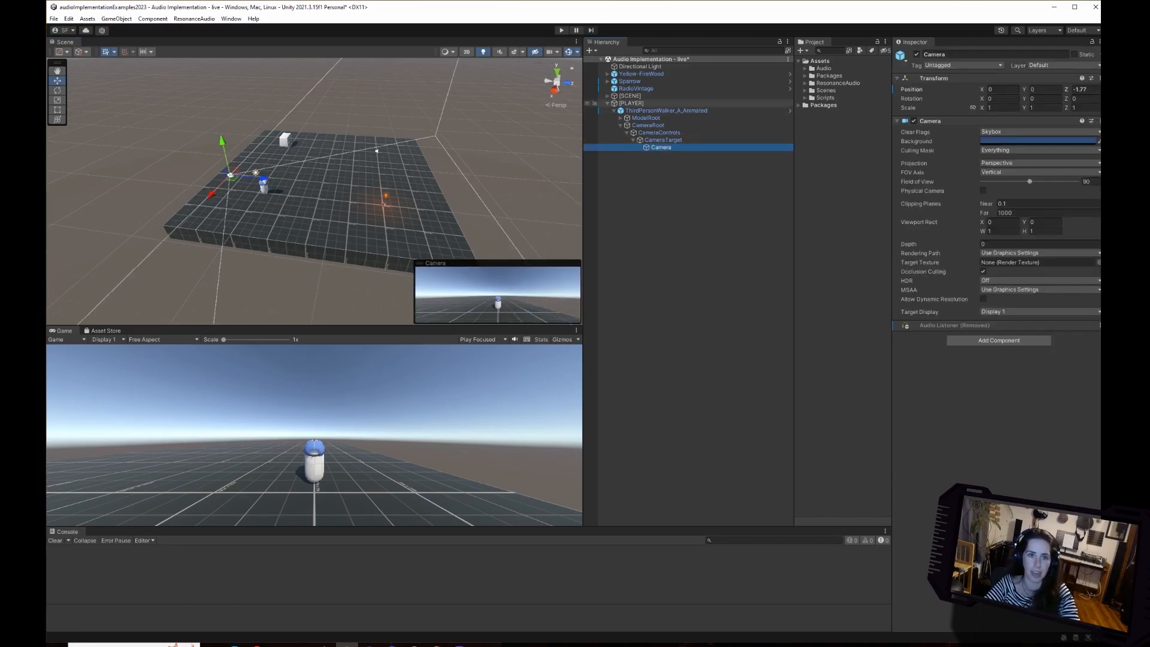
{"action": "left_click", "coordinate": [666, 111]}
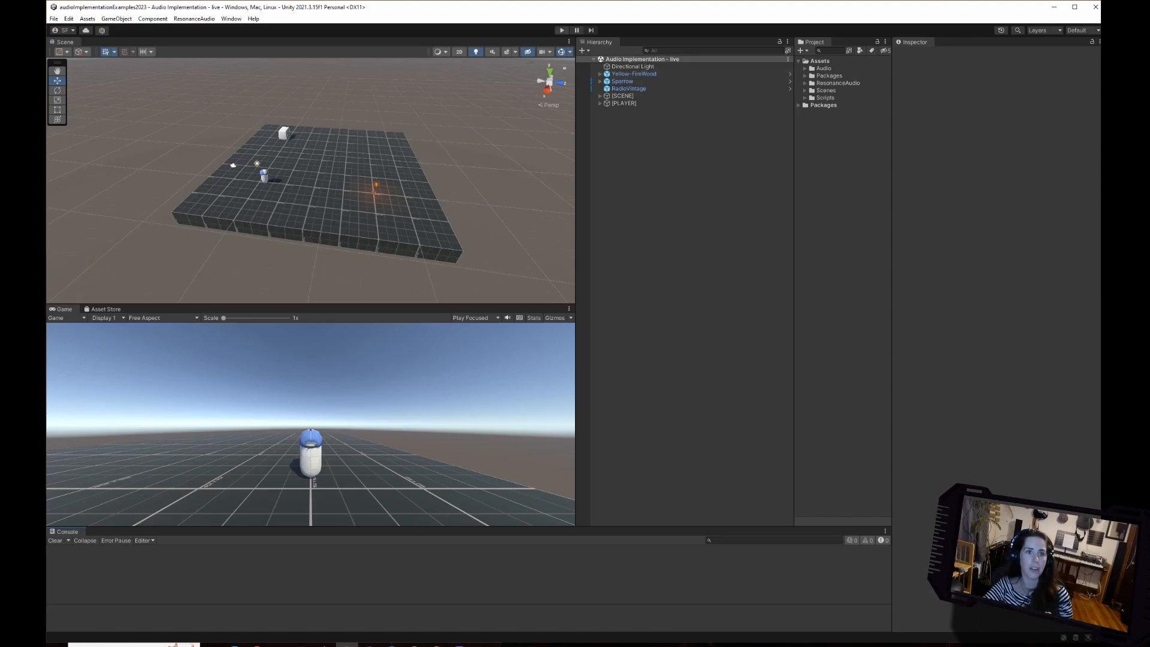
Run the scene in Play mode and walk the character around the platform towards the fire and the radio.
{"action": "key", "text": "ctrl+p"}
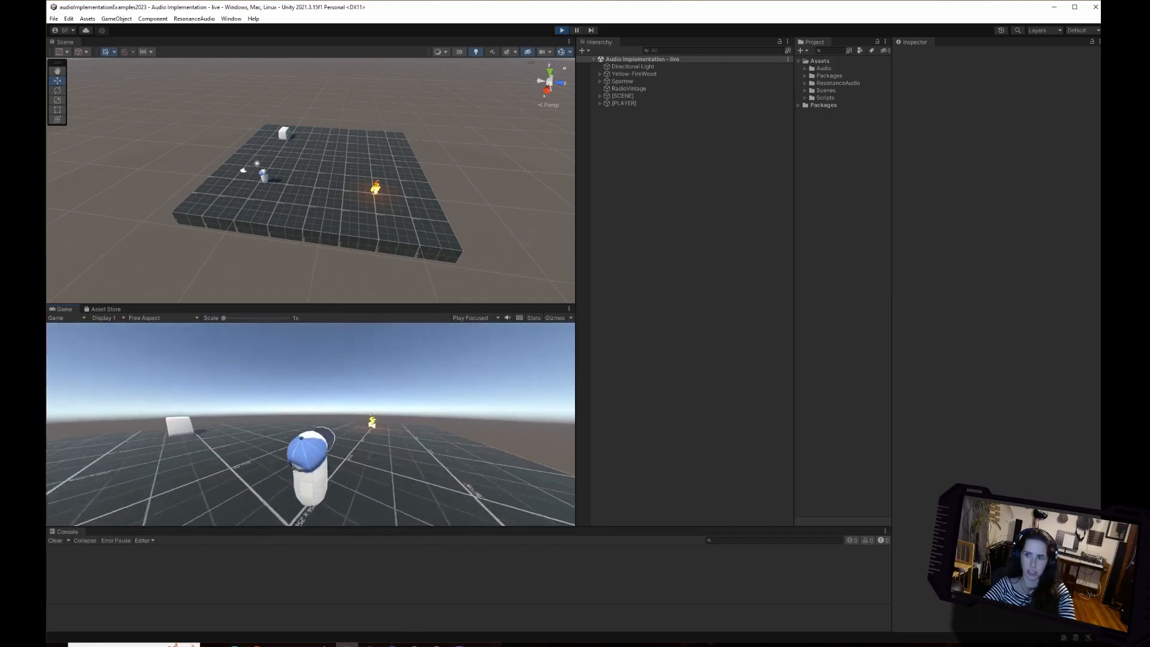
{"action": "key", "text": "w"}
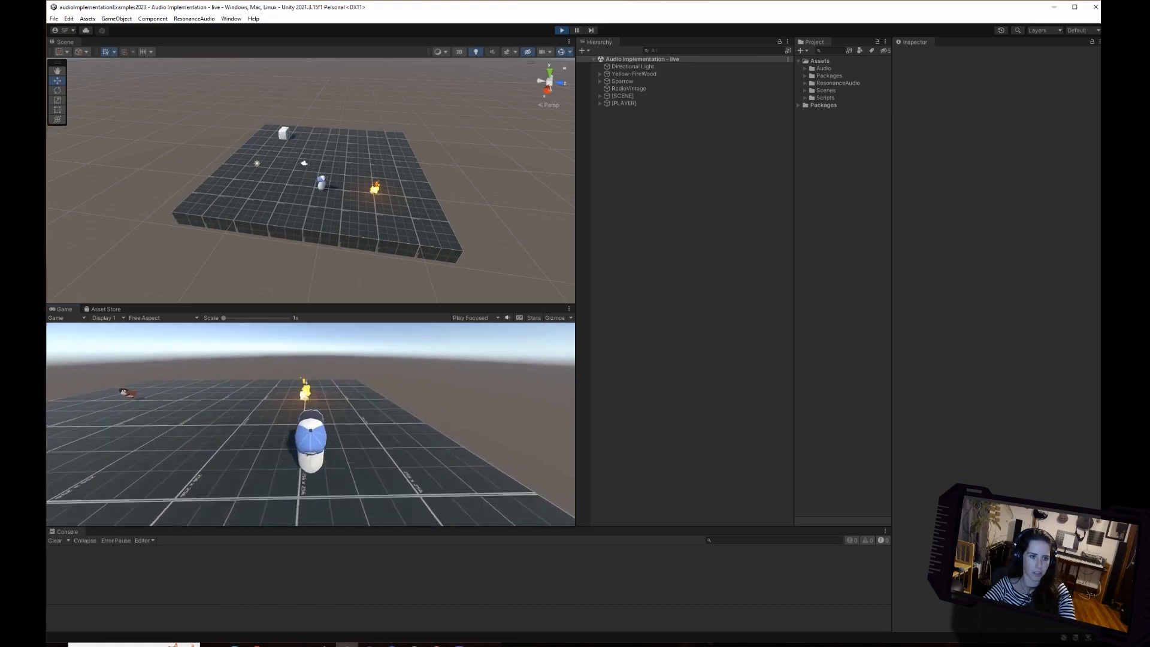
{"action": "key", "text": "w"}
{"action": "key", "text": "w"}
{"action": "key", "text": "w"}
{"action": "key", "text": "w"}
{"action": "key", "text": "w"}
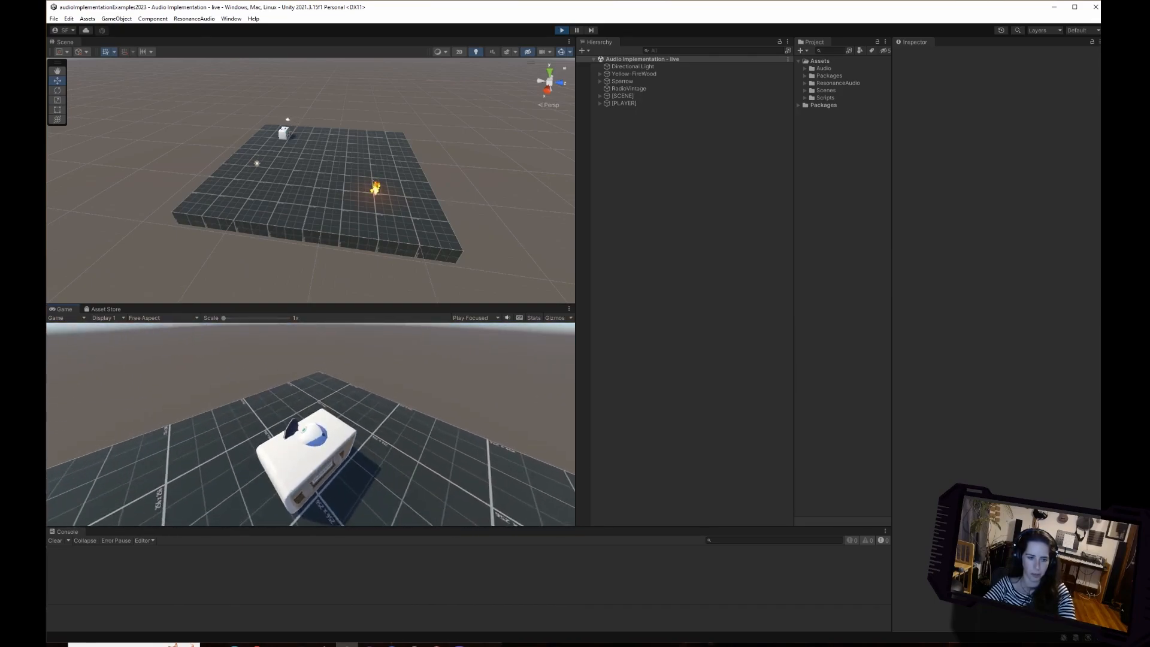
{"action": "key", "text": "w"}
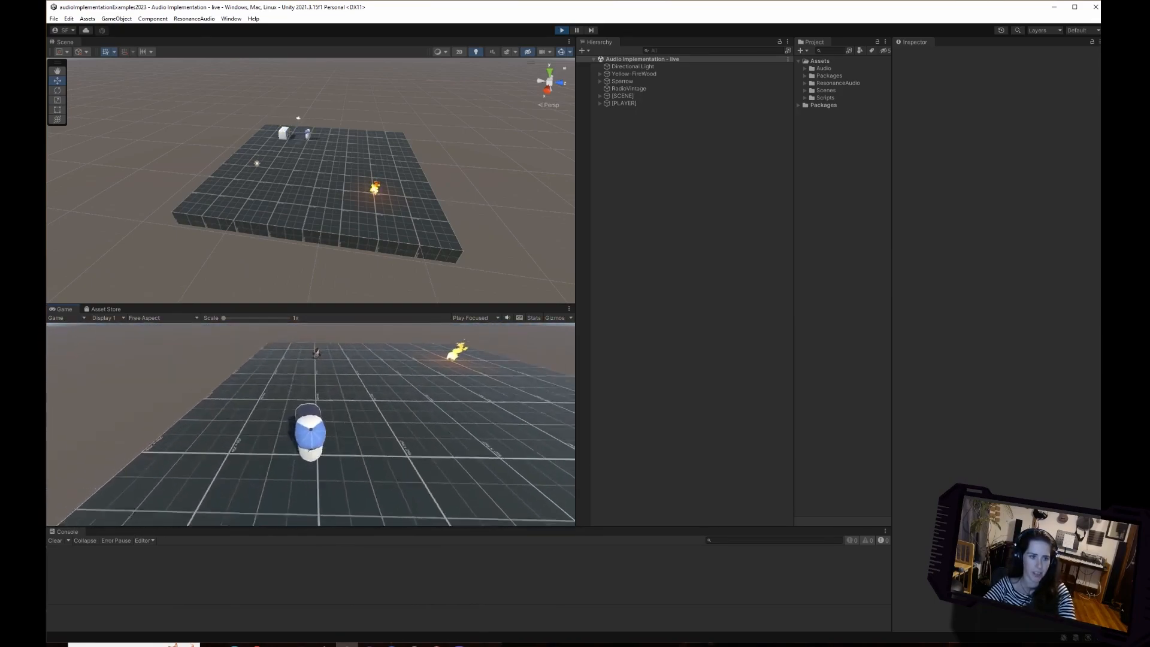
Walk the character in Play mode across the platform past the sparrow to the fire.
{"action": "key", "text": "w"}
{"action": "key", "text": "s"}
{"action": "key", "text": "d"}
{"action": "key", "text": "w"}
{"action": "key", "text": "s"}
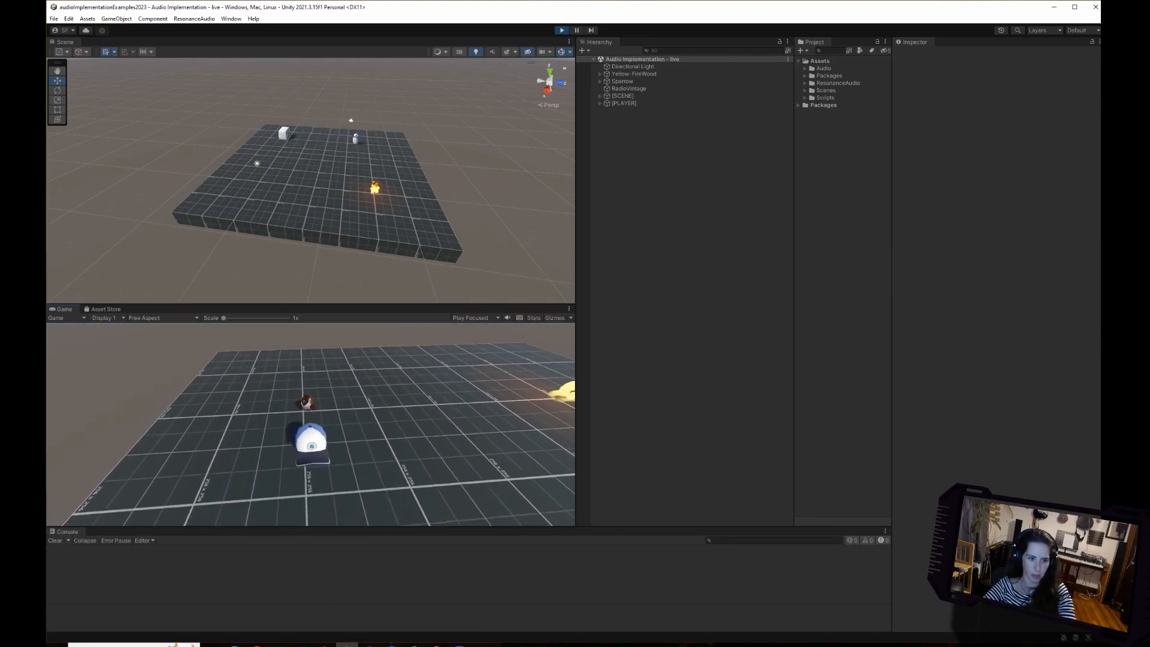
{"action": "key", "text": "d"}
{"action": "key", "text": "w"}
{"action": "key", "text": "w"}
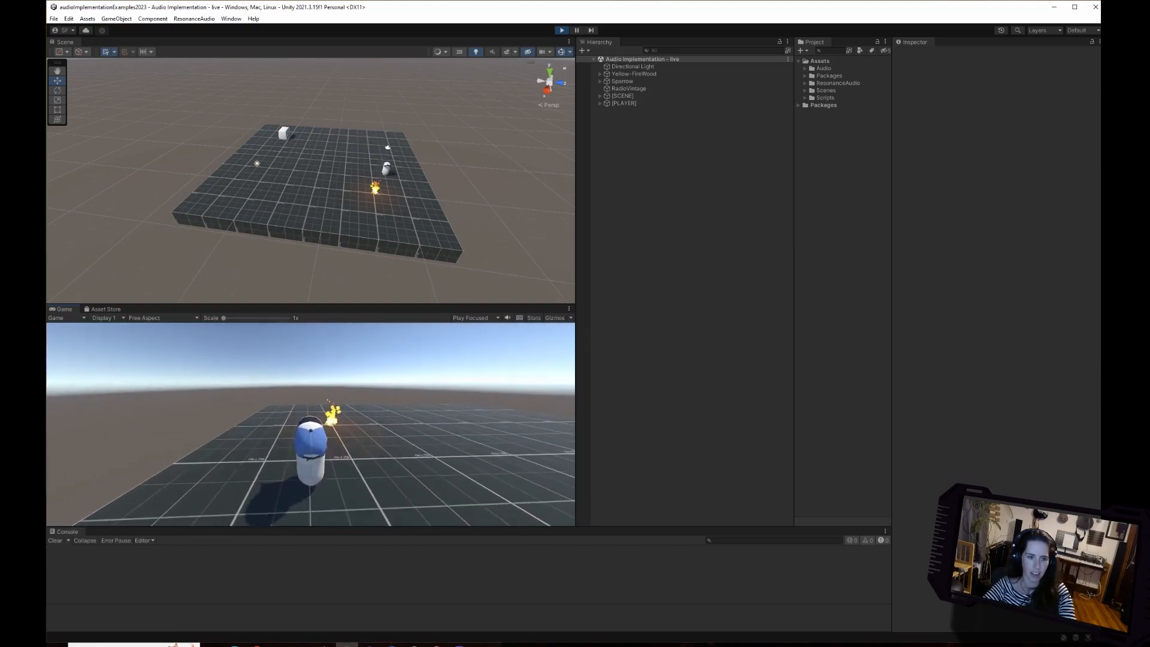
Move the character around beside the fire, walking back and forth to test its movement and facing direction.
{"action": "key", "text": "w"}
{"action": "key", "text": "s"}
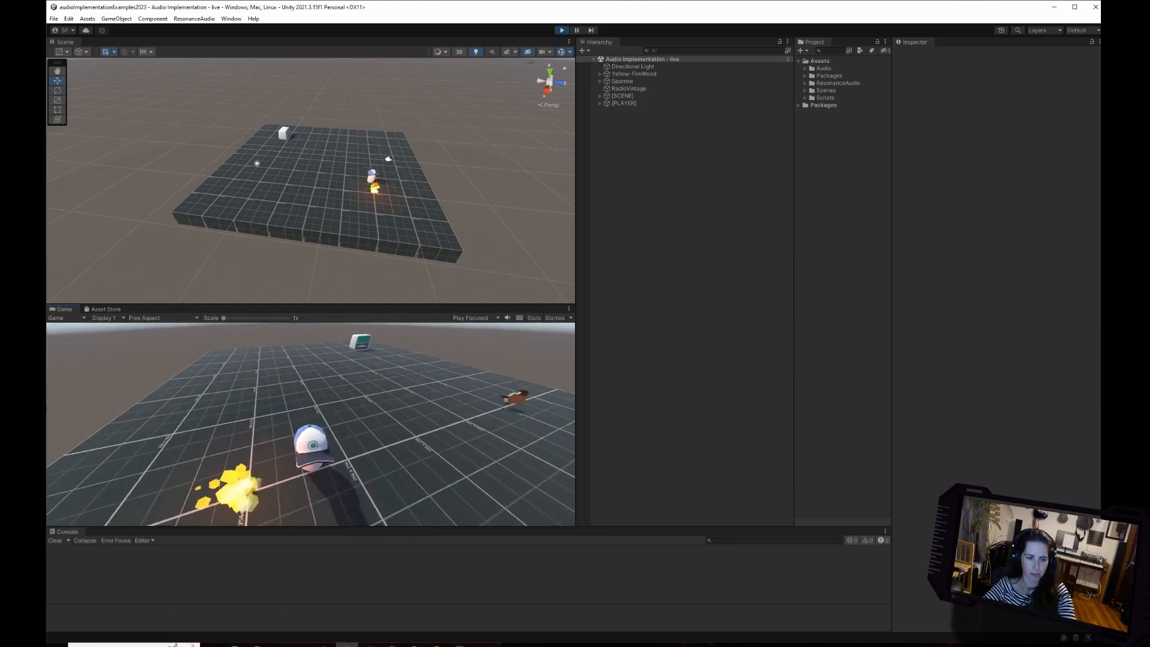
{"action": "key", "text": "a"}
{"action": "key", "text": "w"}
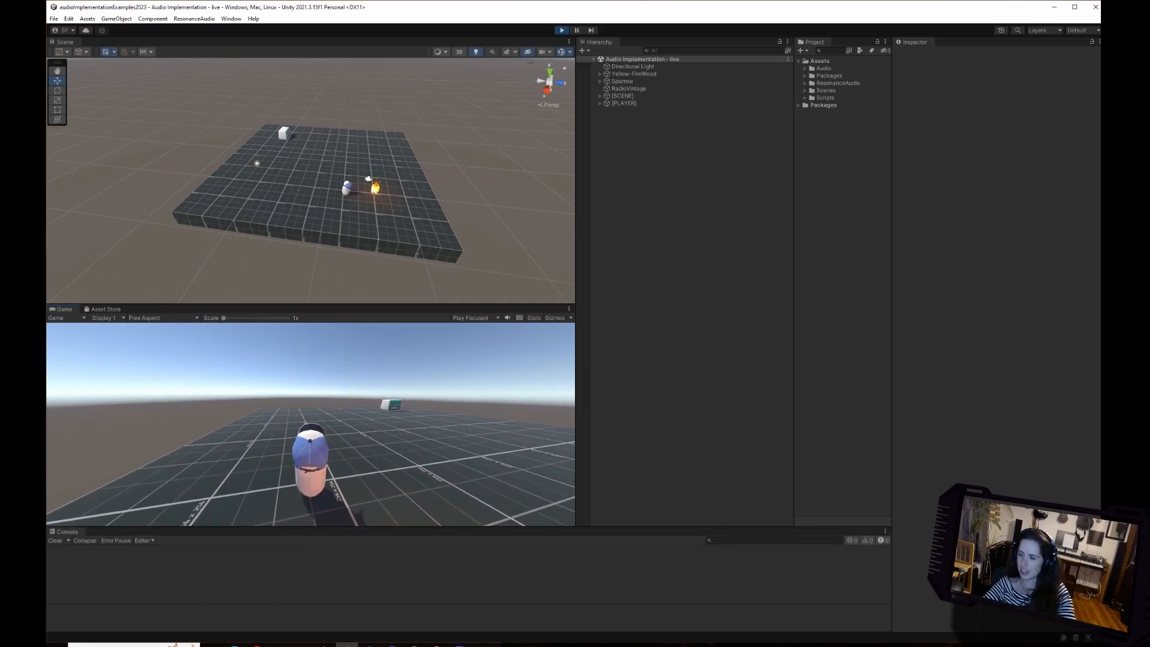
{"action": "key", "text": "d"}
{"action": "key", "text": "a"}
{"action": "key", "text": "s"}
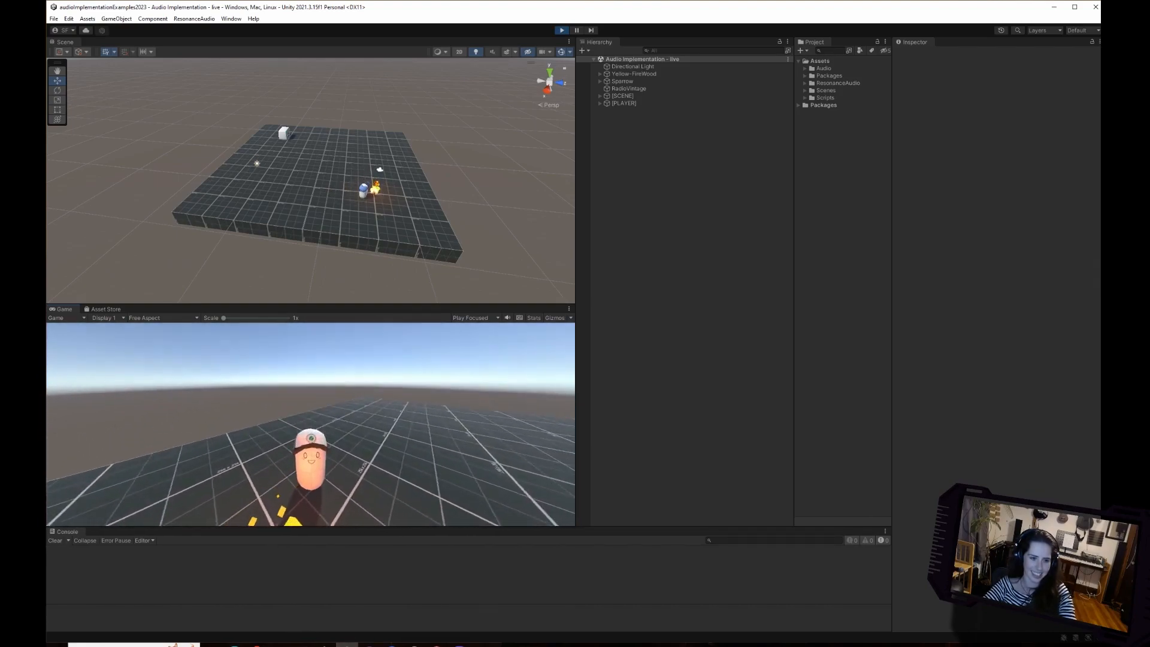
{"action": "key", "text": "s"}
{"action": "key", "text": "a"}
{"action": "key", "text": "w"}
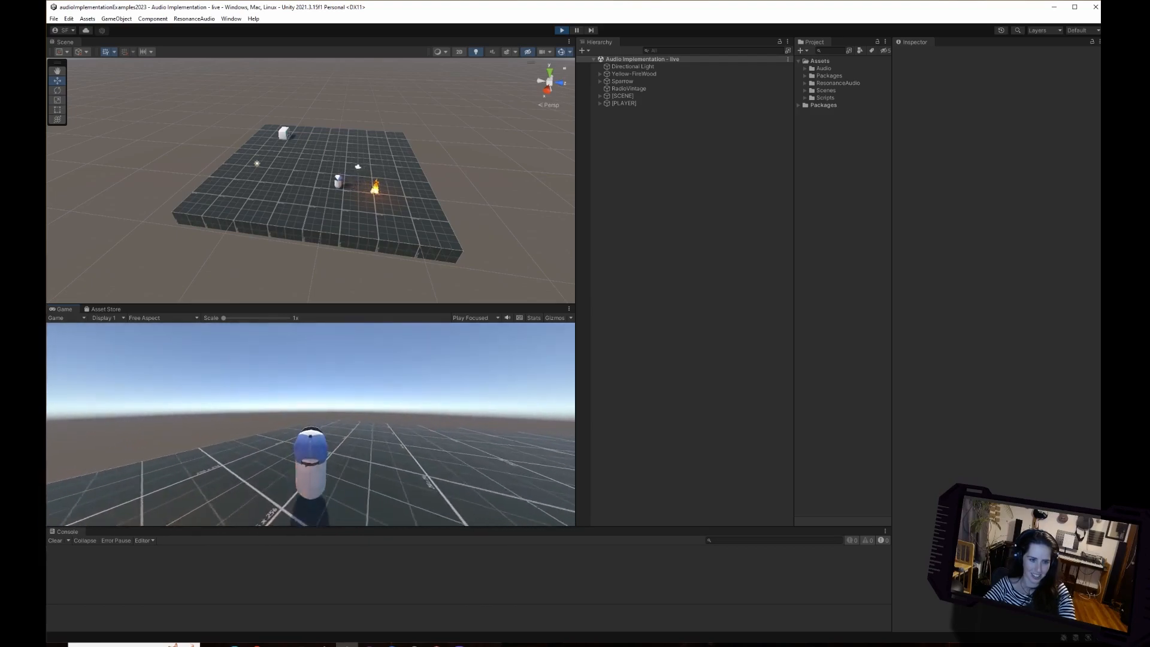
{"action": "key", "text": "a"}
{"action": "key", "text": "s"}
{"action": "key", "text": "w"}
{"action": "key", "text": "a"}
{"action": "key", "text": "s"}
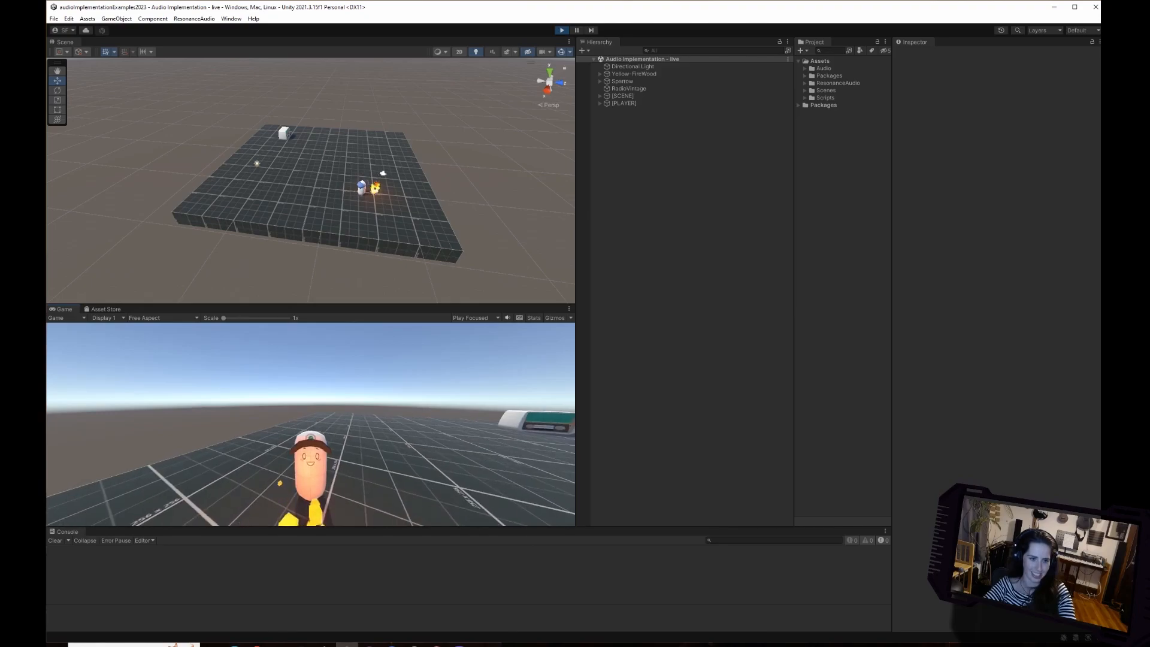
{"action": "key", "text": "w"}
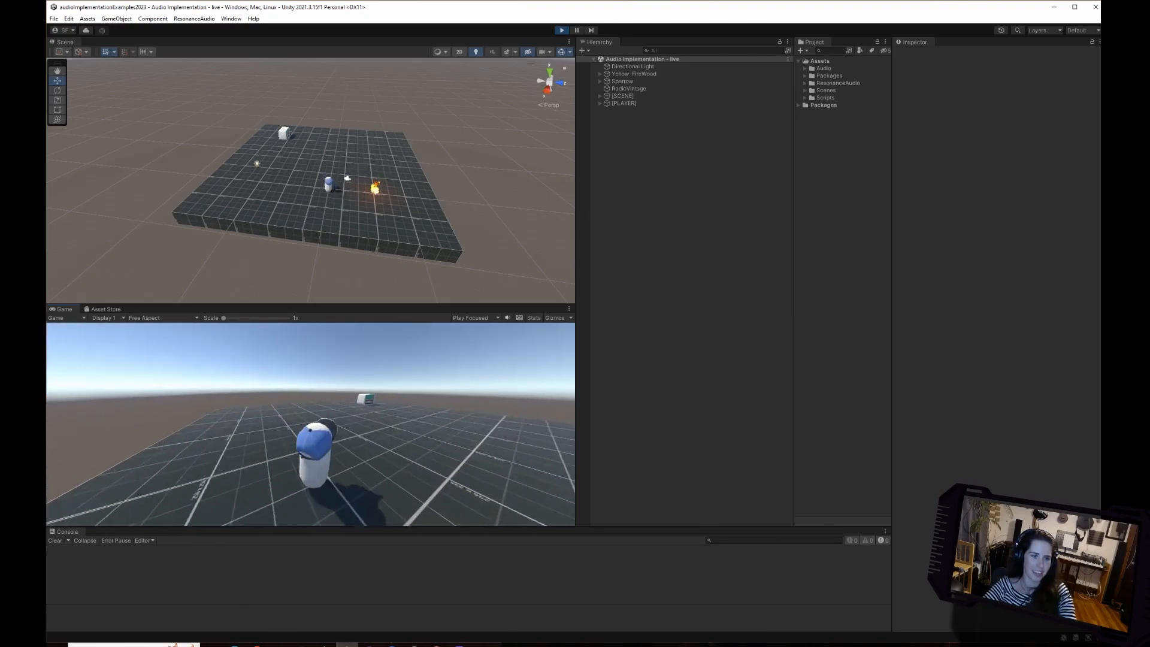
Walk the character over to the radio and around that side of the platform, and end Play mode.
{"action": "key", "text": "w"}
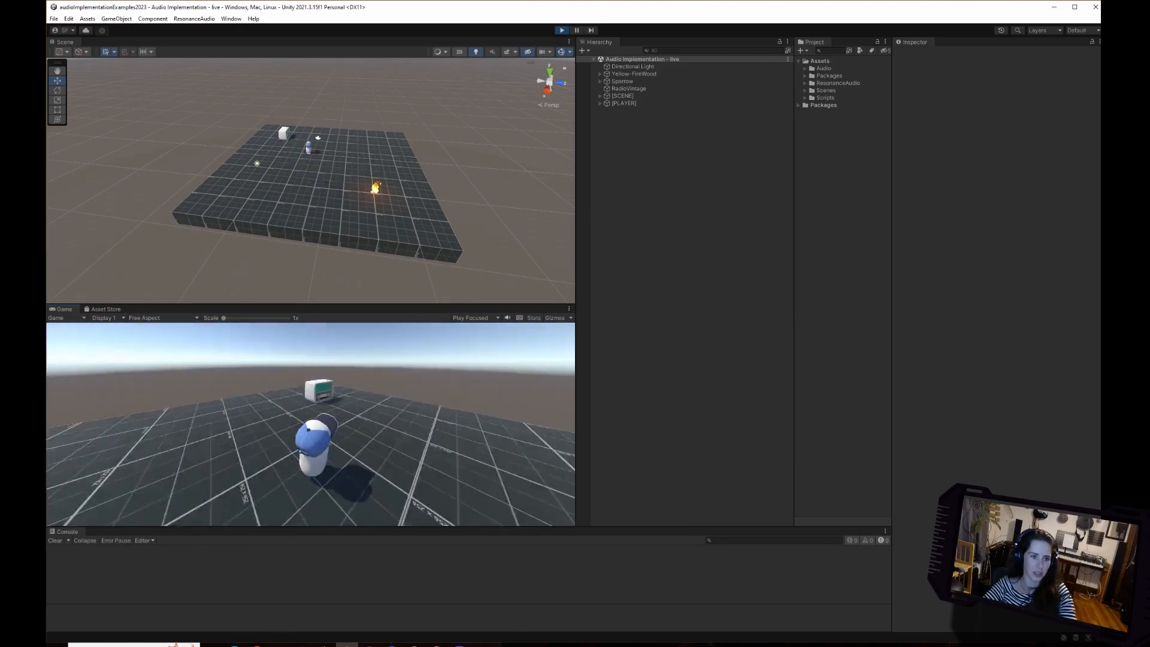
{"action": "key", "text": "w"}
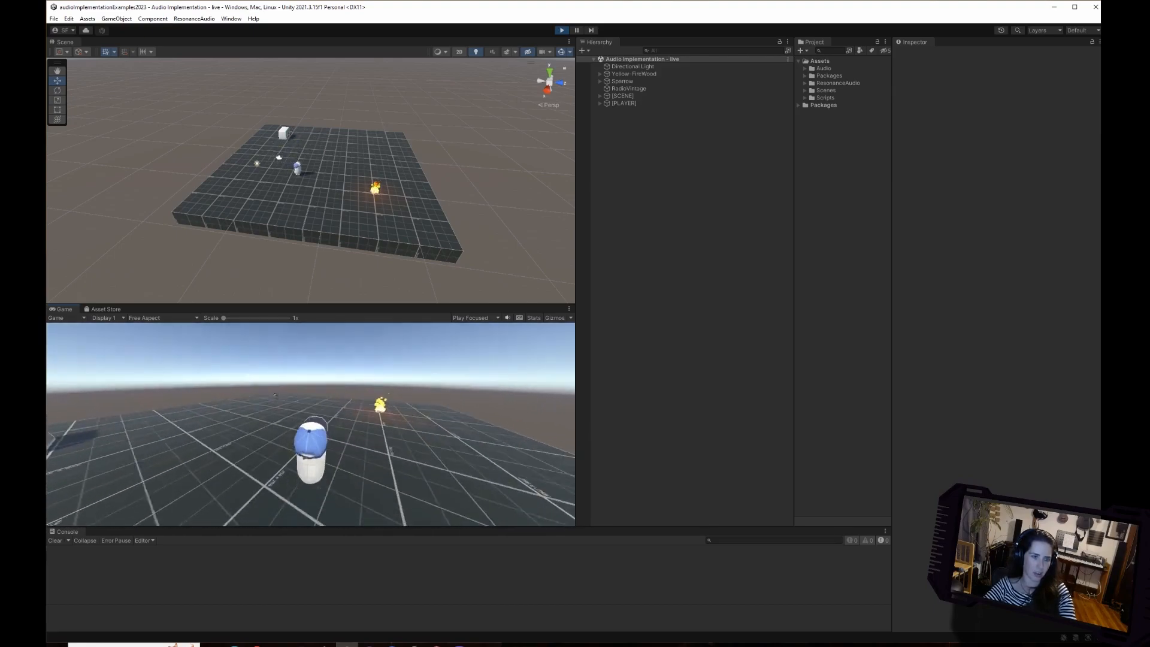
{"action": "key", "text": "w"}
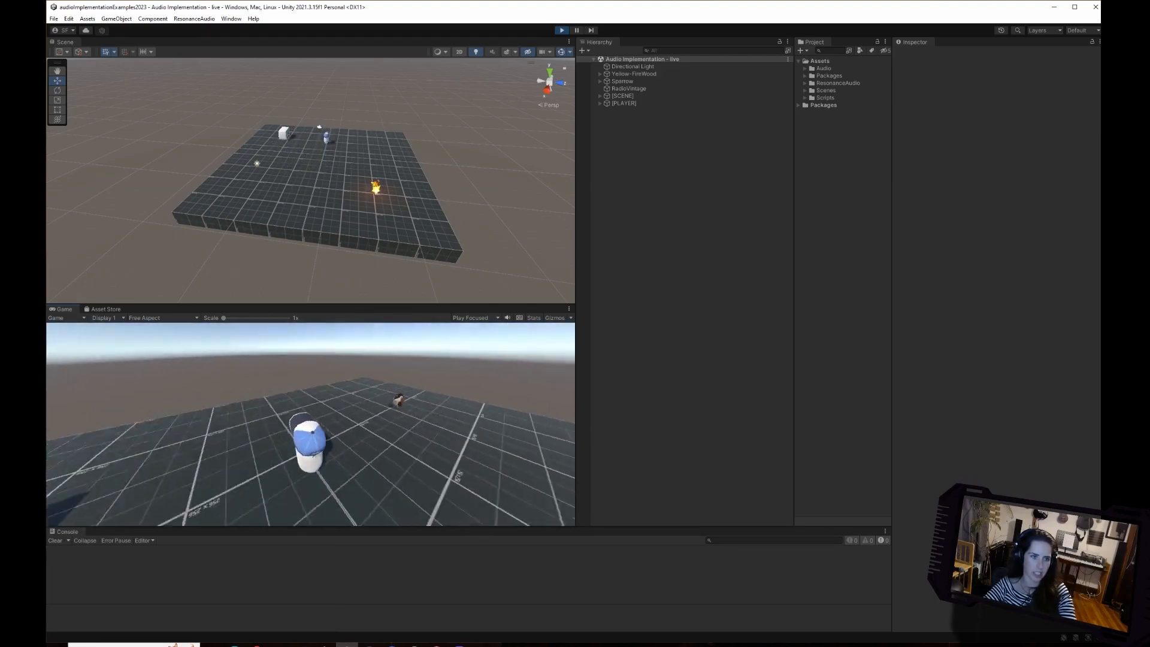
{"action": "key", "text": "w"}
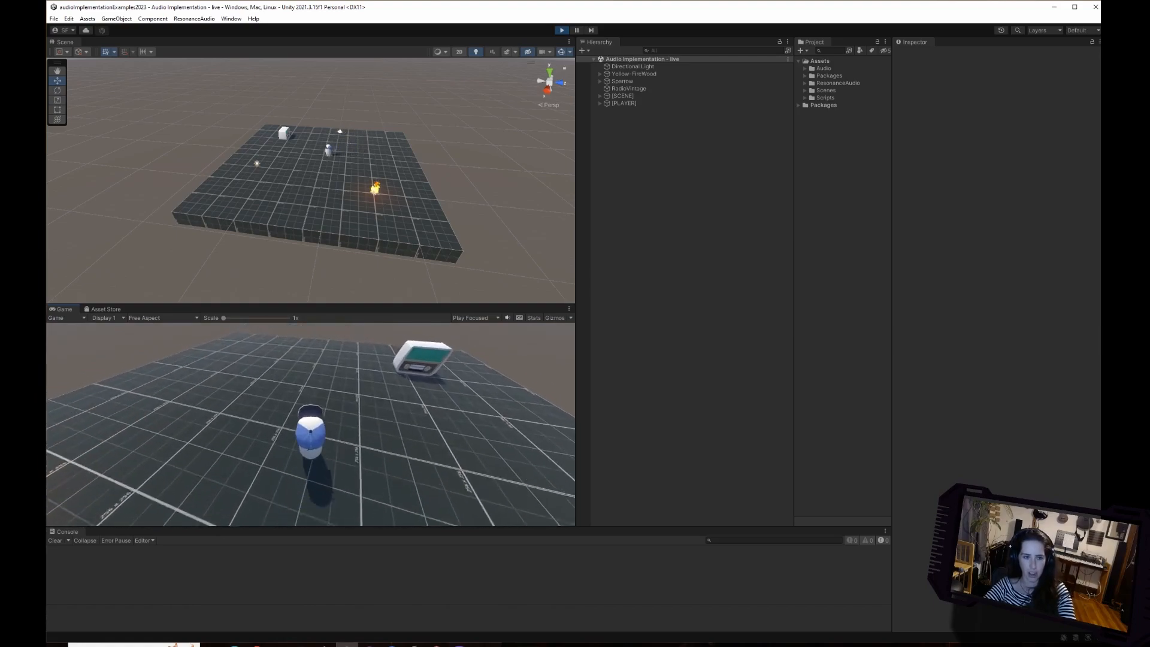
{"action": "key", "text": "w"}
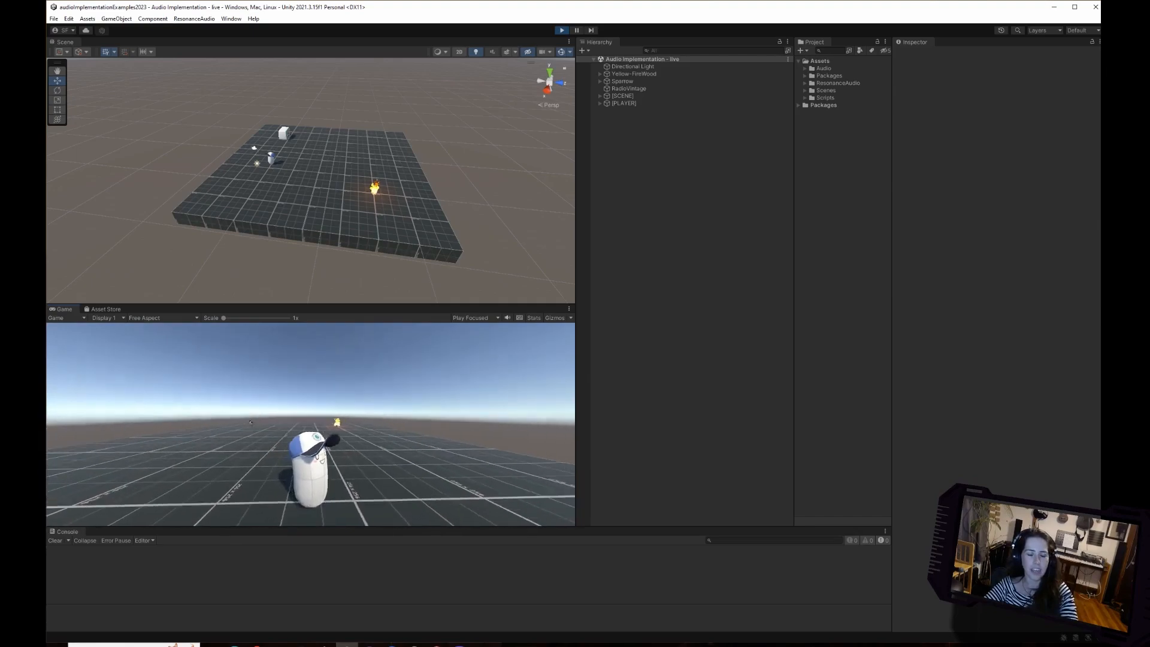
{"action": "key", "text": "d"}
{"action": "key", "text": "a"}
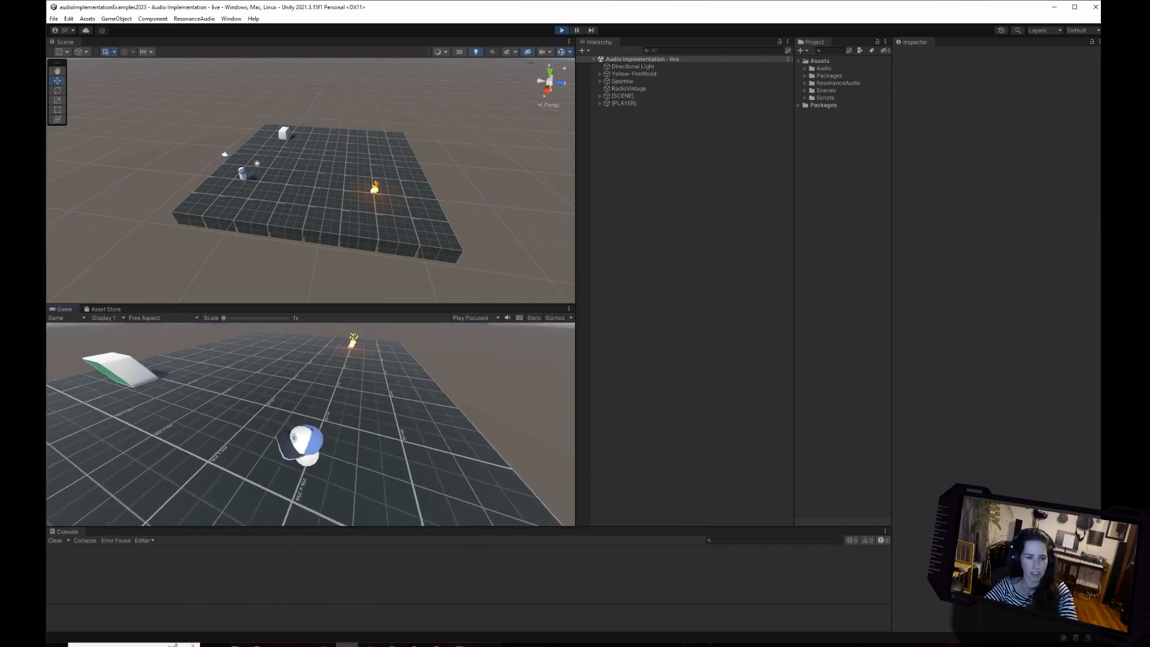
{"action": "key", "text": "w"}
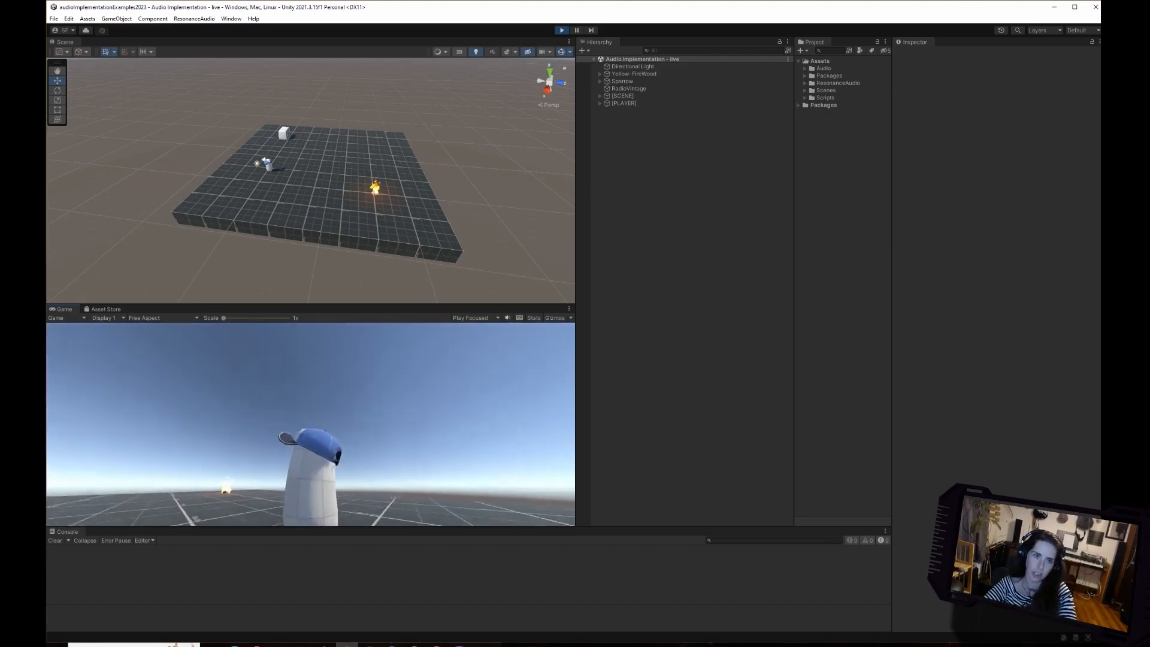
{"action": "key", "text": "ctrl+p"}
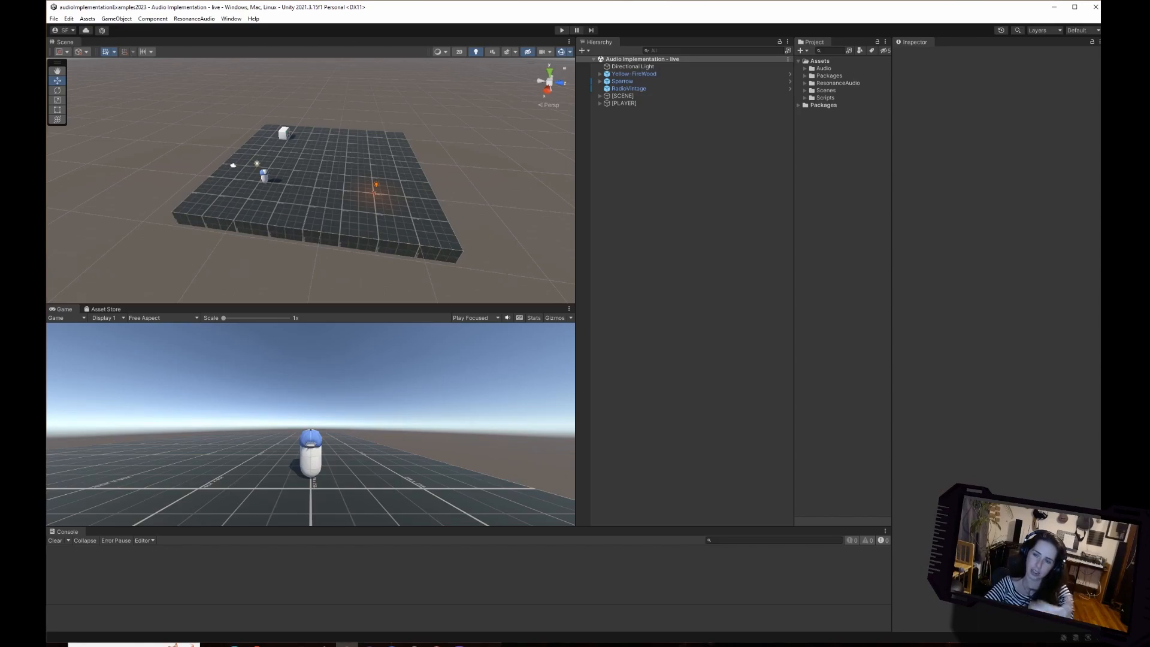
Widen the Project window, expand the Scenes folder, select the START HERE_Audio Implementation scene, and make the Game view slightly taller.
{"action": "left_click_drag", "start_coordinate": [892, 240], "coordinate": [951, 240]}
{"action": "left_click_drag", "start_coordinate": [847, 239], "coordinate": [788, 240]}
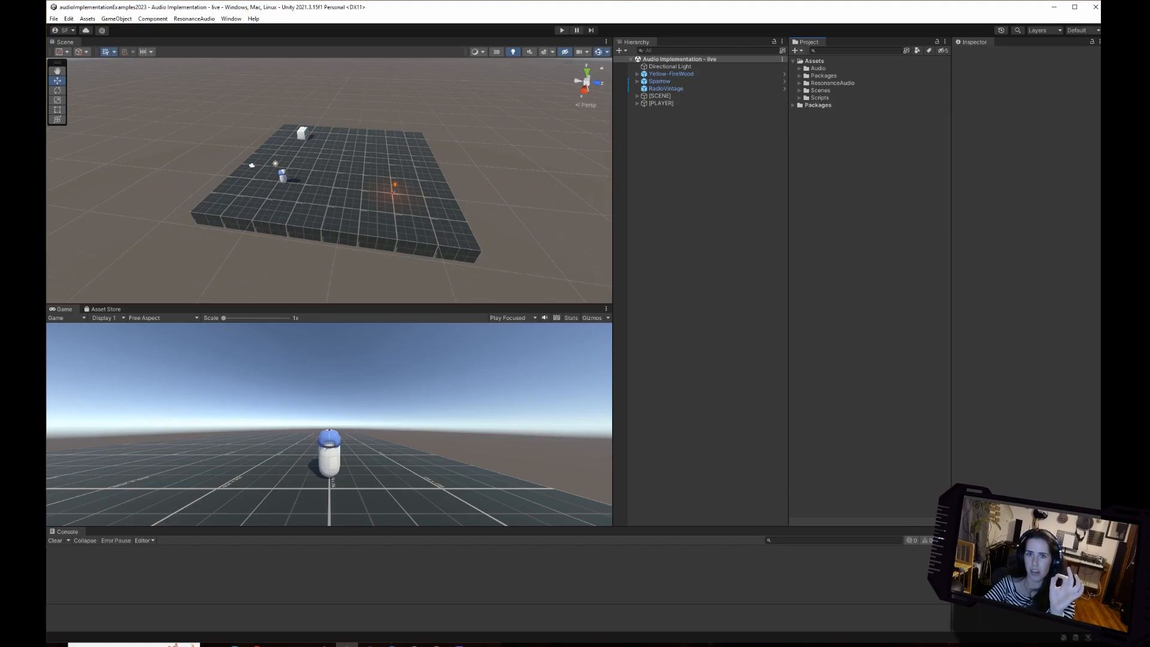
{"action": "left_click", "coordinate": [814, 61]}
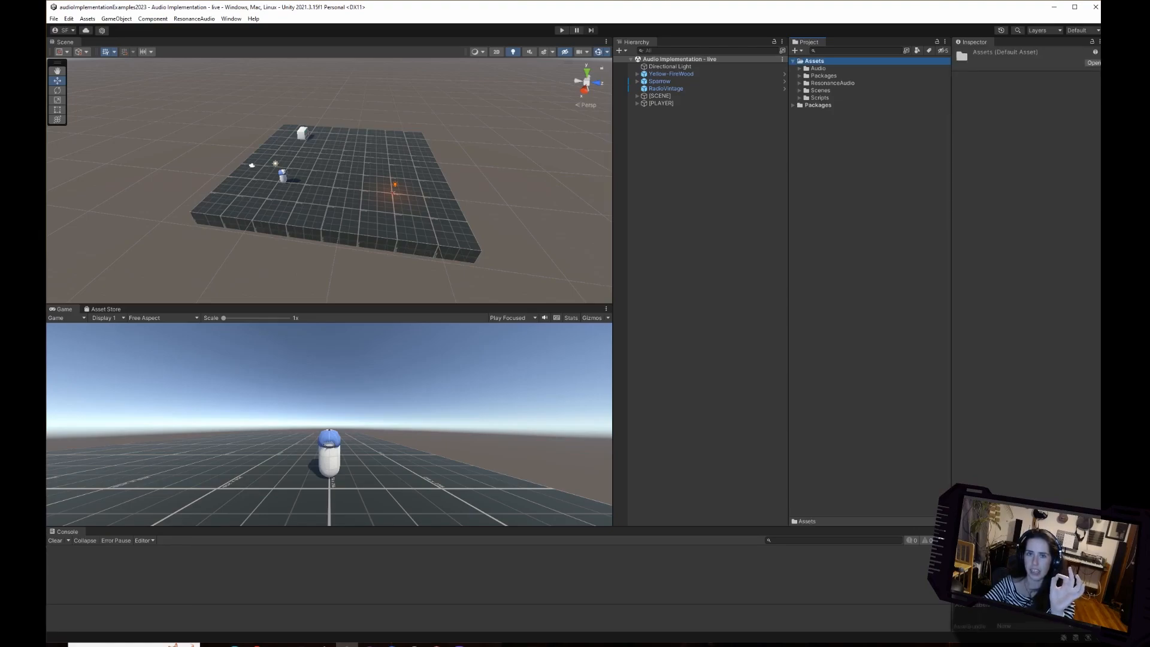
{"action": "left_click", "coordinate": [820, 90]}
{"action": "left_click", "coordinate": [799, 90]}
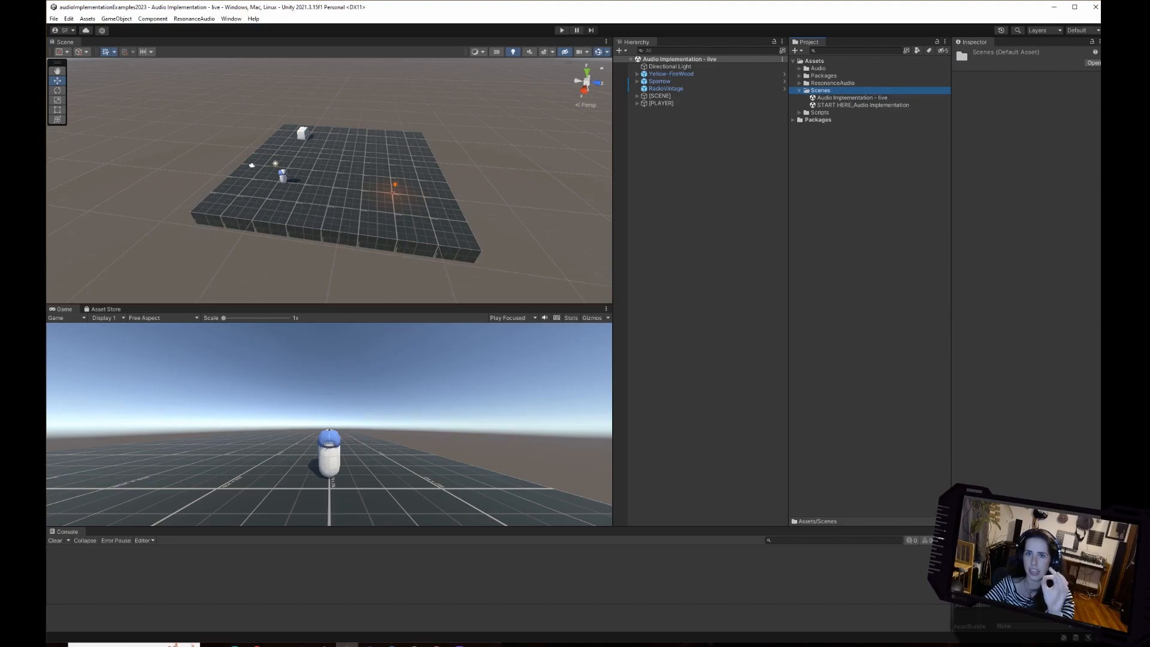
{"action": "left_click", "coordinate": [851, 97]}
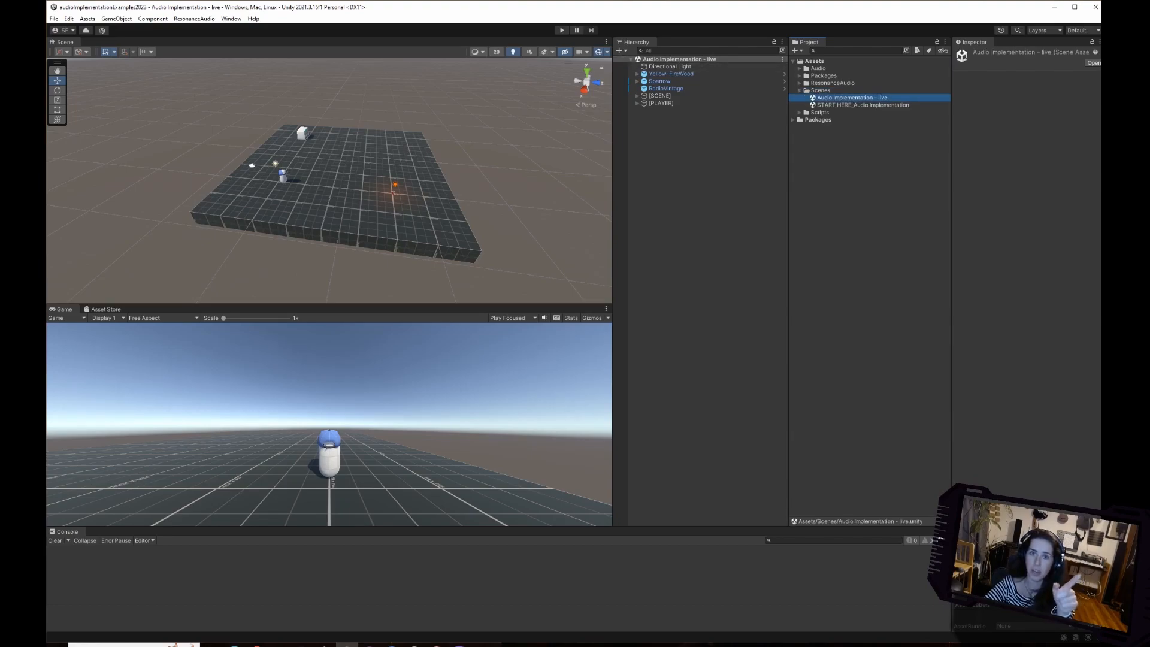
{"action": "left_click", "coordinate": [863, 105]}
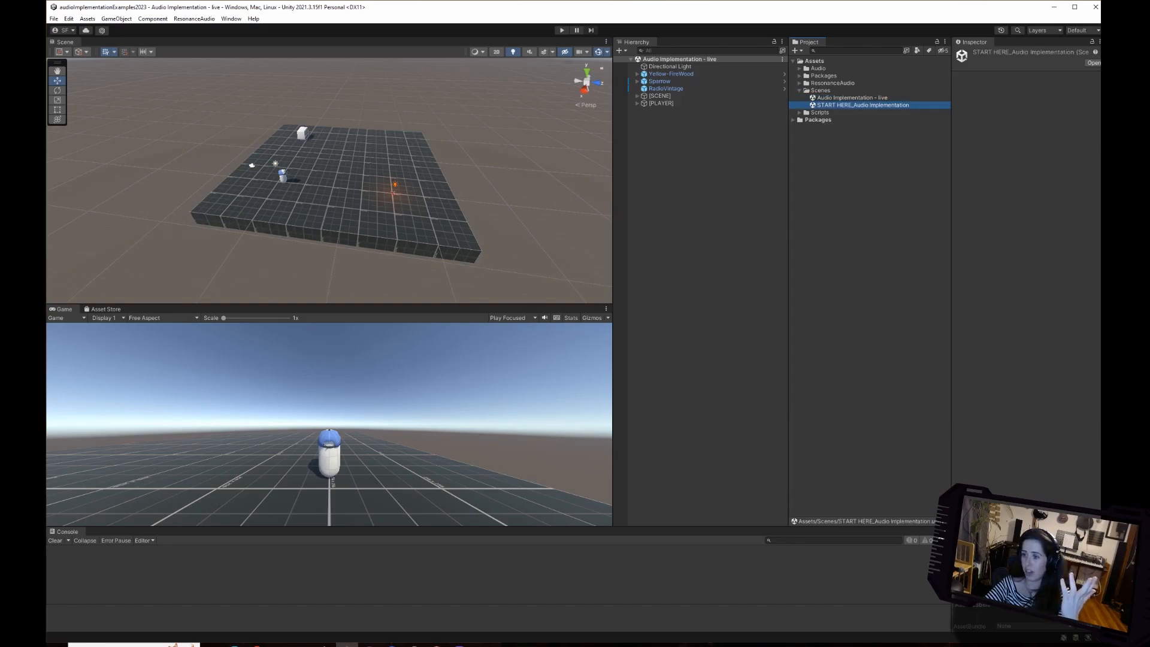
{"action": "left_click_drag", "start_coordinate": [330, 304], "coordinate": [330, 282]}
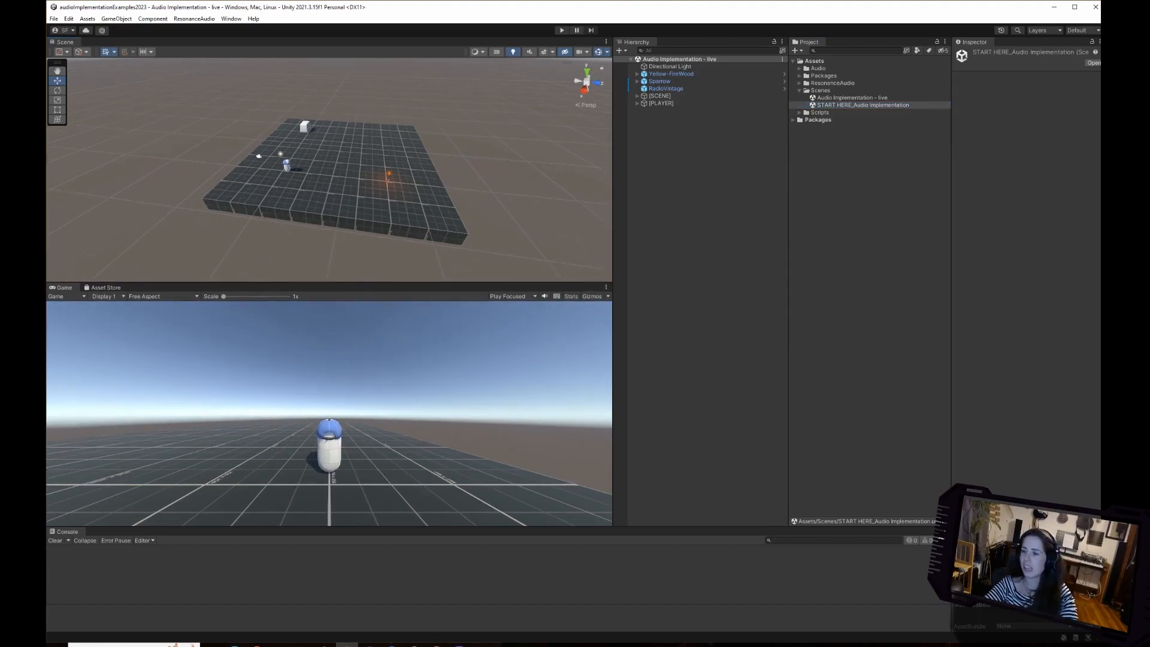
Expand the Audio folder and its Bird, Fire and Radio Music subfolders to examine the audio clips they hold.
{"action": "double_click", "coordinate": [818, 68]}
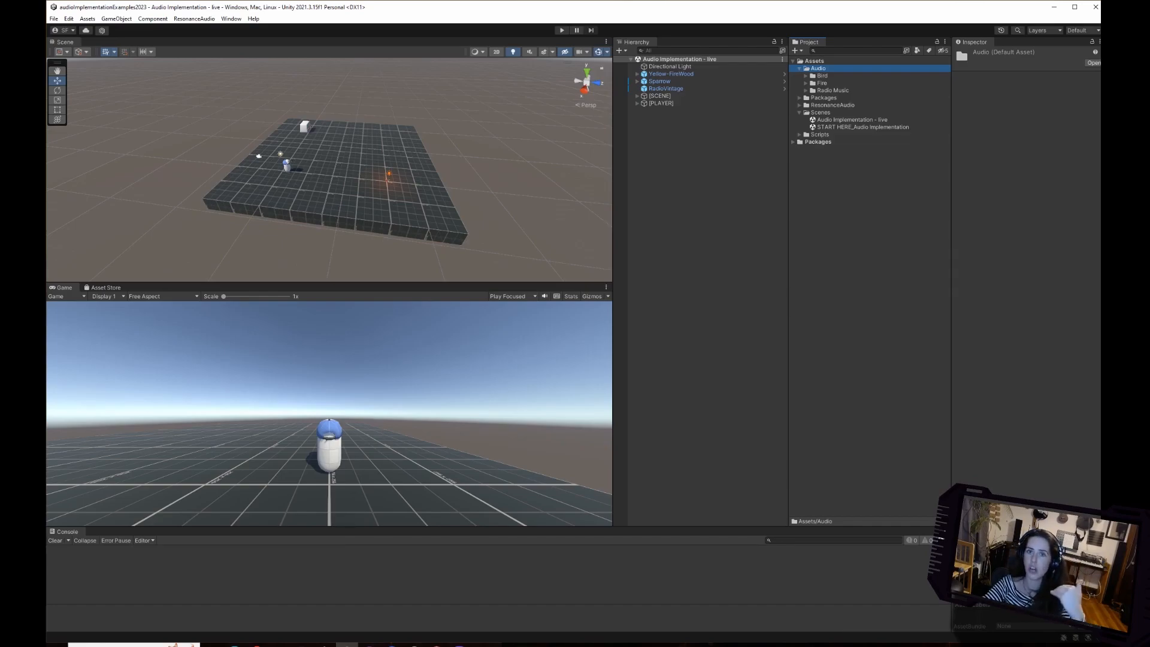
{"action": "left_click", "coordinate": [822, 76]}
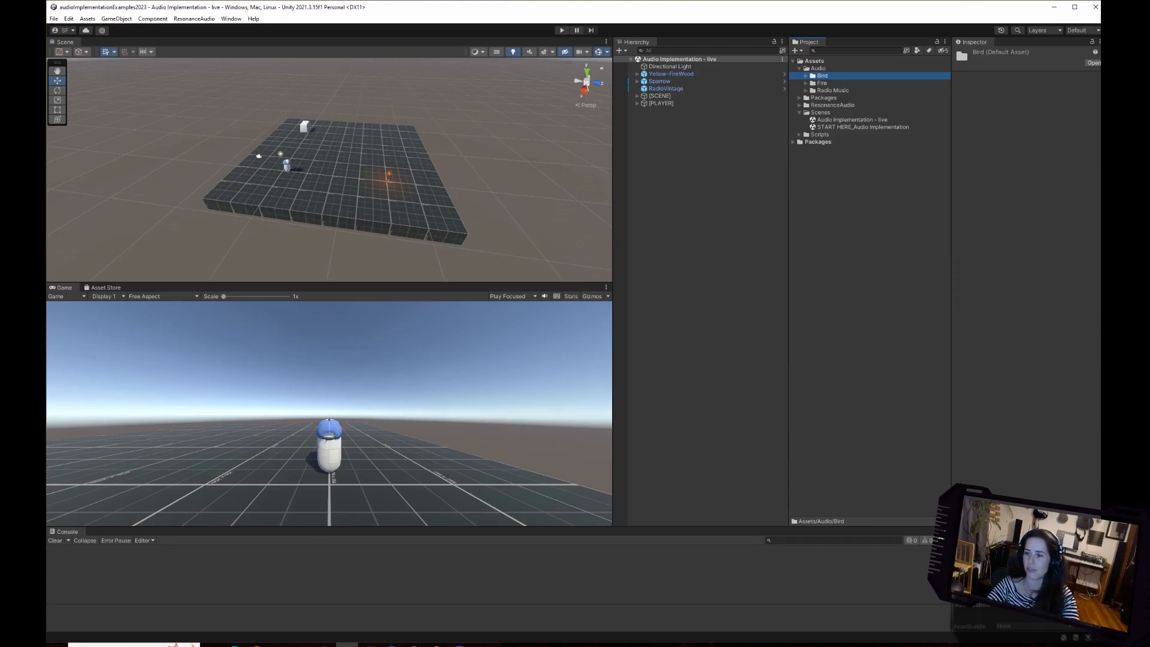
{"action": "key", "text": "Right"}
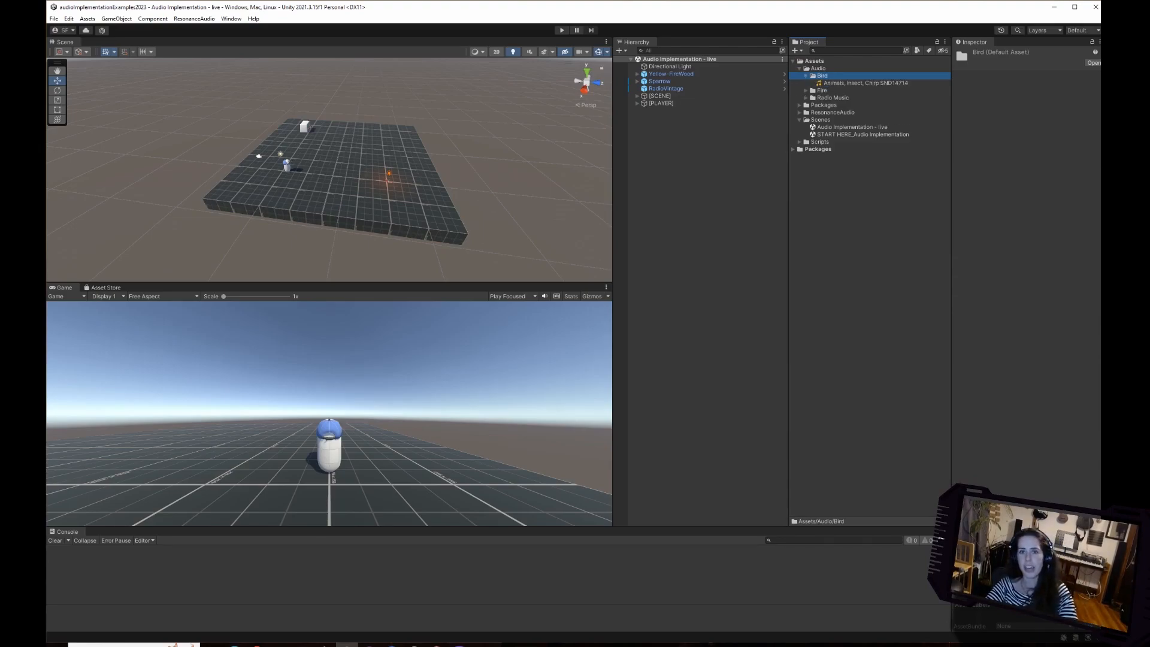
{"action": "left_click", "coordinate": [806, 90]}
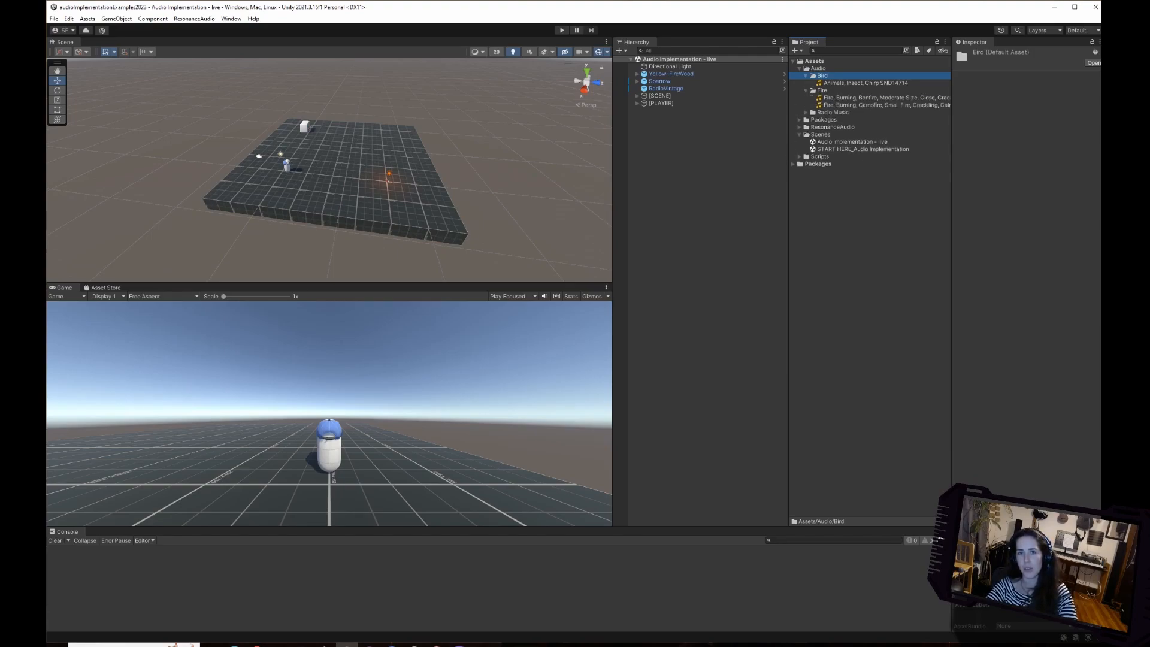
{"action": "left_click", "coordinate": [806, 113]}
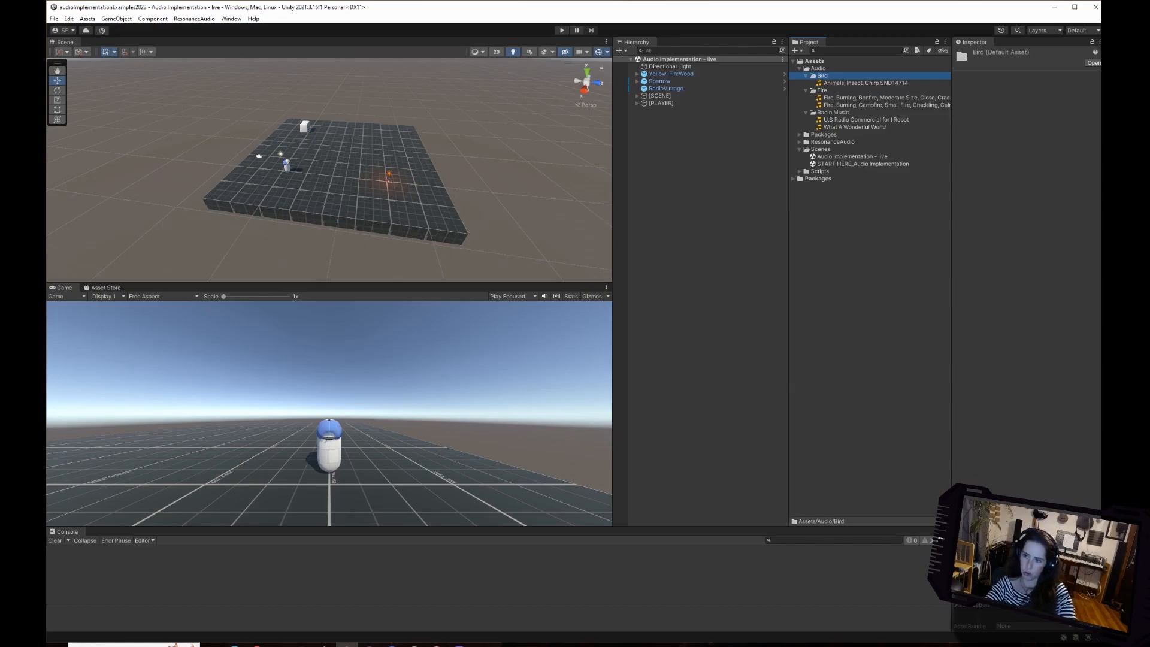
{"action": "left_click", "coordinate": [865, 120]}
{"action": "left_click", "coordinate": [855, 127]}
{"action": "left_click", "coordinate": [866, 228]}
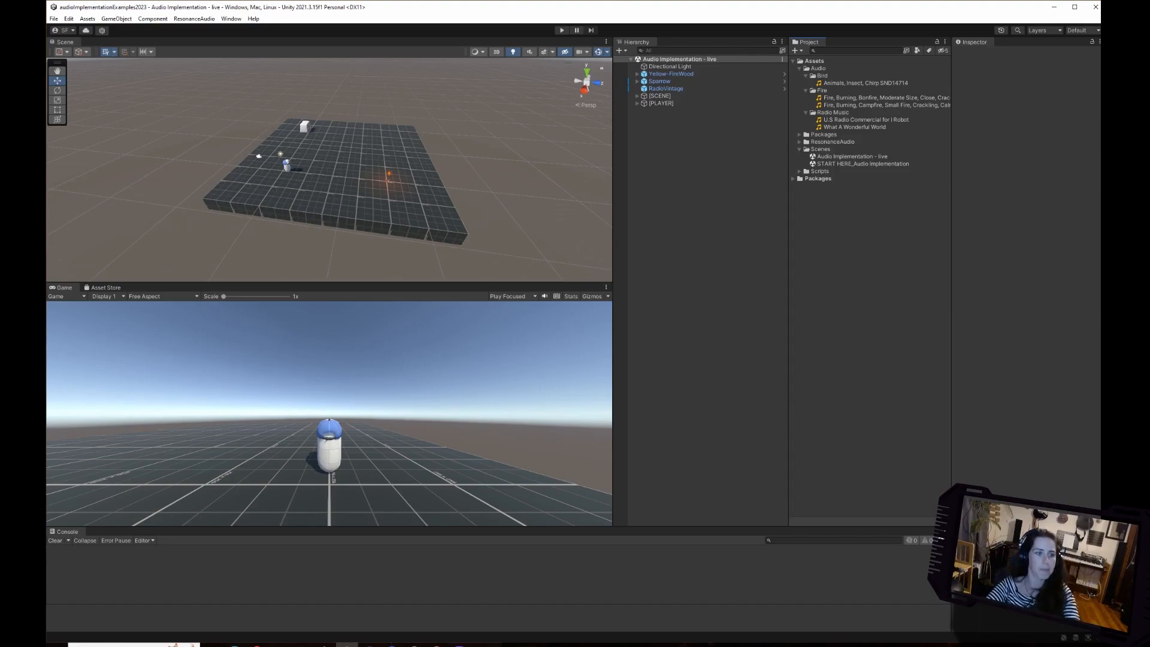
Dock the Game view and the Asset Store as tabs beside the Scene view, and bring the Scene view forward.
{"action": "left_click_drag", "start_coordinate": [65, 287], "coordinate": [99, 42]}
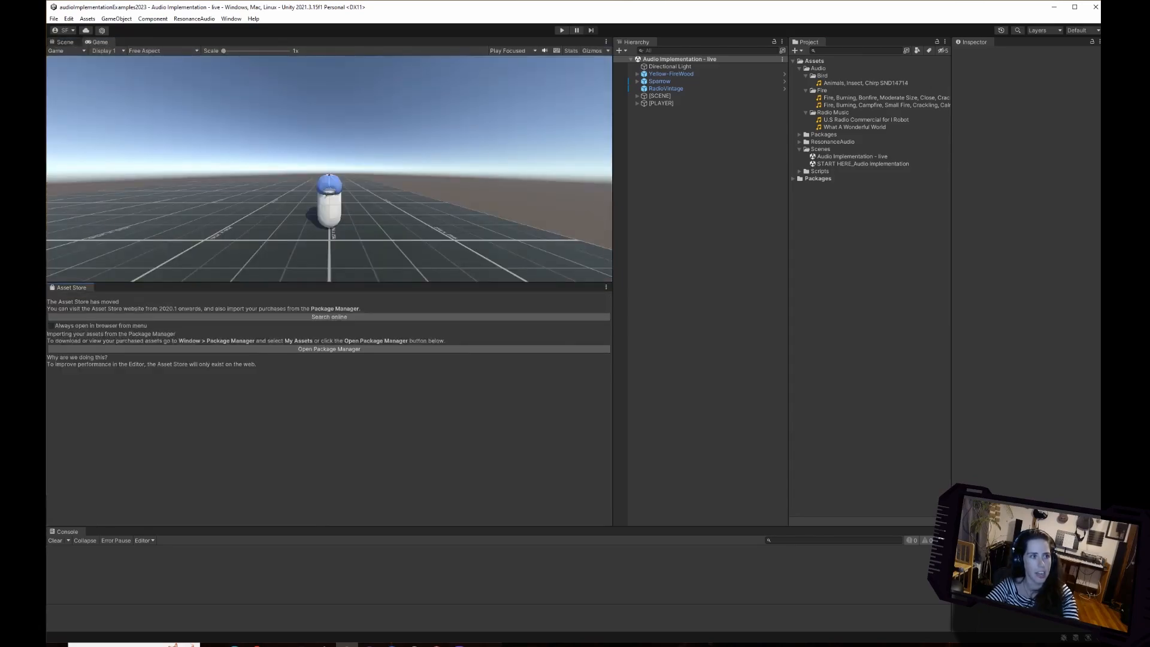
{"action": "left_click_drag", "start_coordinate": [71, 287], "coordinate": [142, 42]}
{"action": "left_click", "coordinate": [64, 42]}
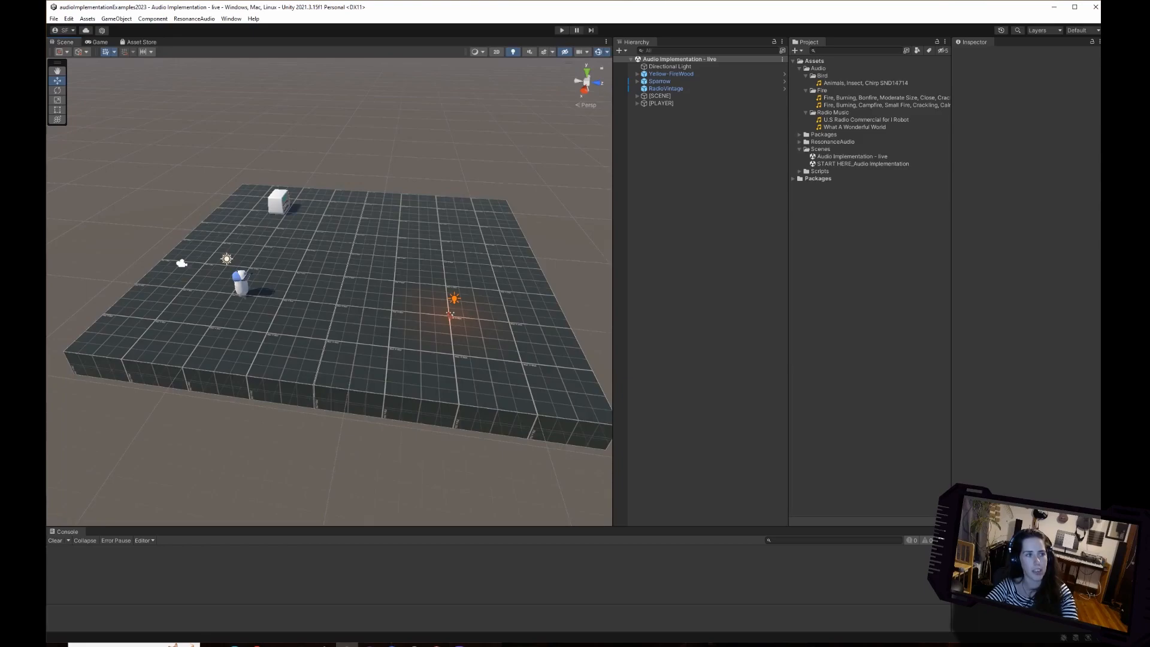
Expand Yellow-FireWood, examine its GFX and Fire_Yellow children, and preview the Fire_Yellow particle effect in the scene.
{"action": "right_click_drag", "start_coordinate": [312, 288], "coordinate": [400, 262]}
{"action": "key", "text": "a"}
{"action": "key", "text": "w"}
{"action": "key", "text": "d"}
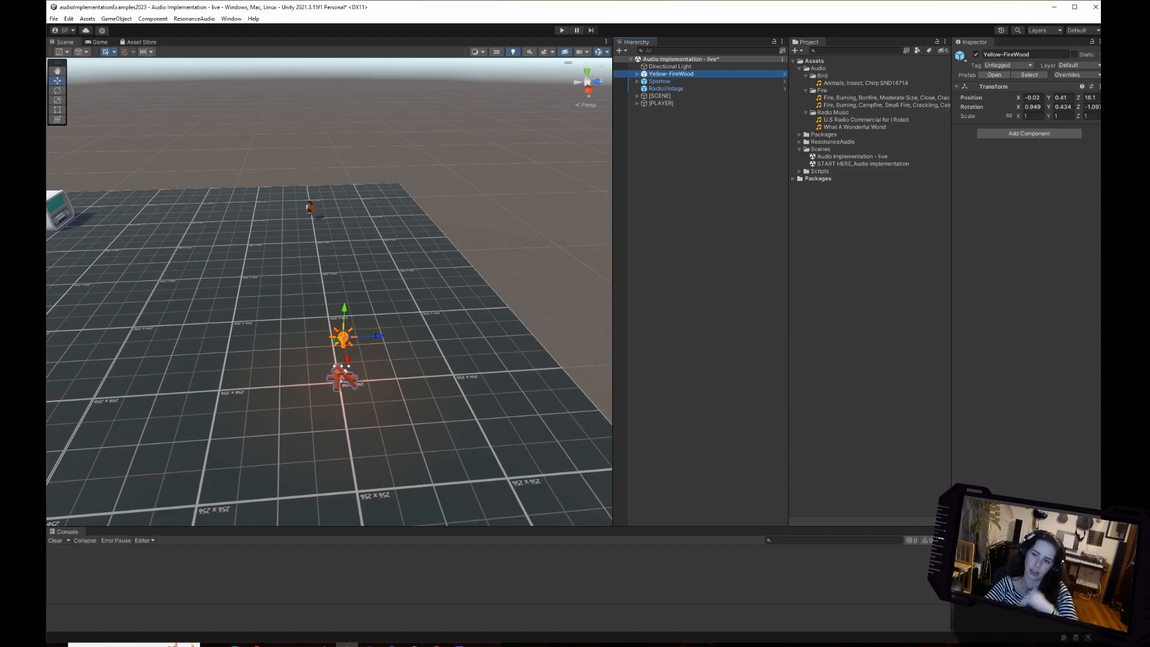
{"action": "left_click", "coordinate": [637, 74]}
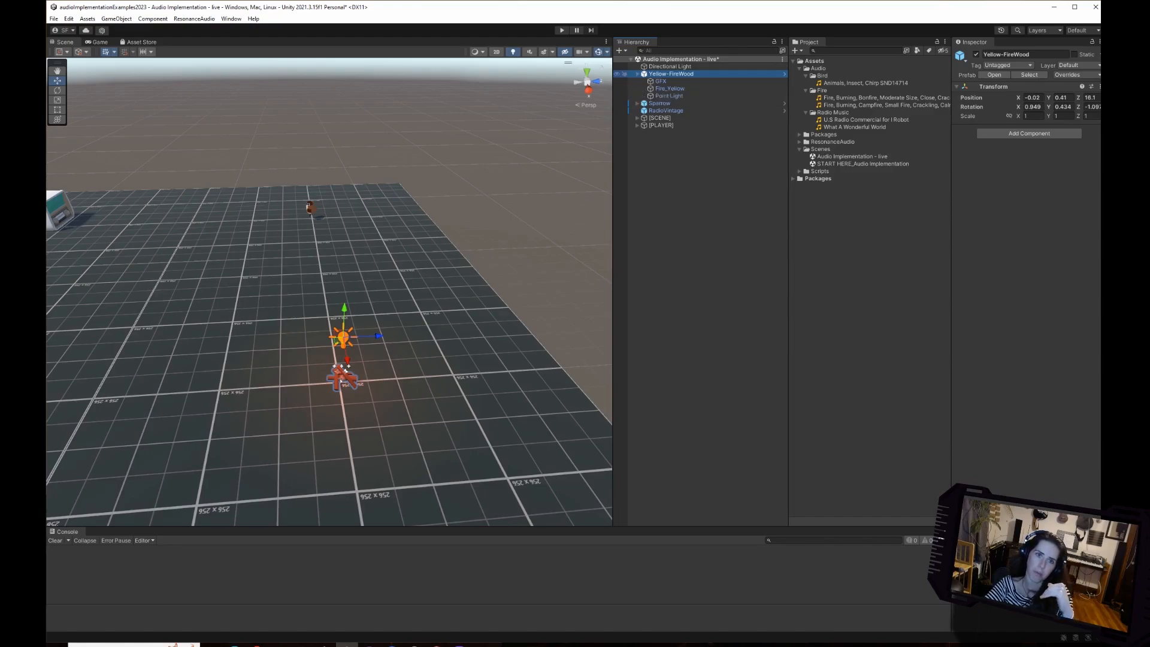
{"action": "left_click", "coordinate": [661, 81]}
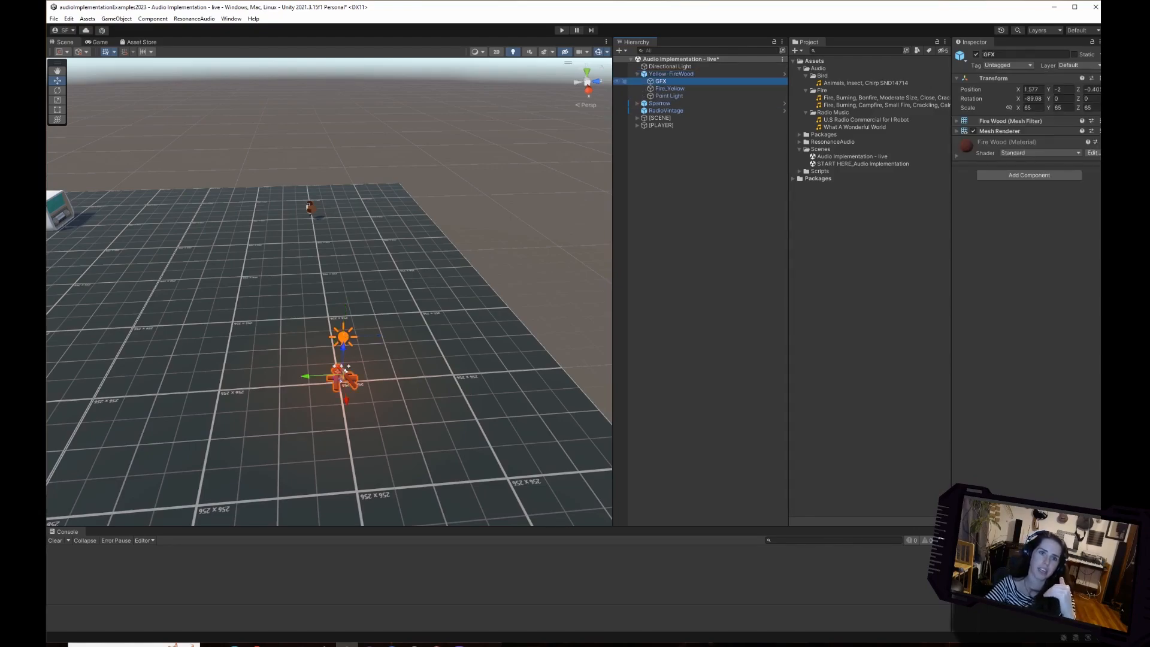
{"action": "left_click", "coordinate": [670, 88]}
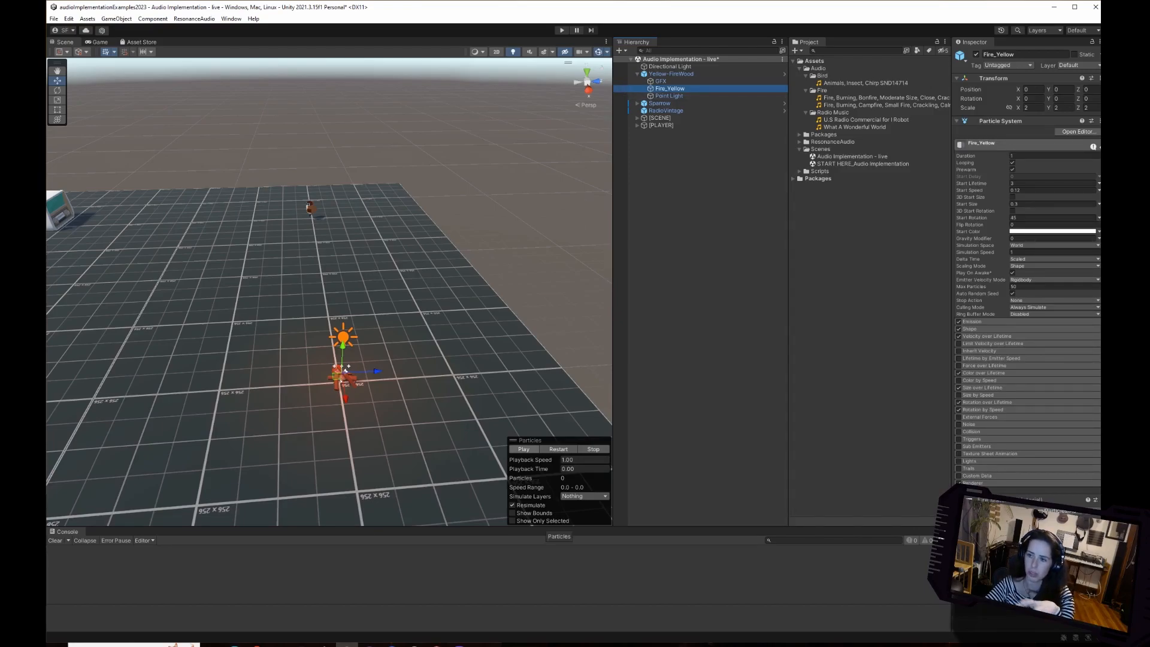
{"action": "left_click", "coordinate": [523, 449]}
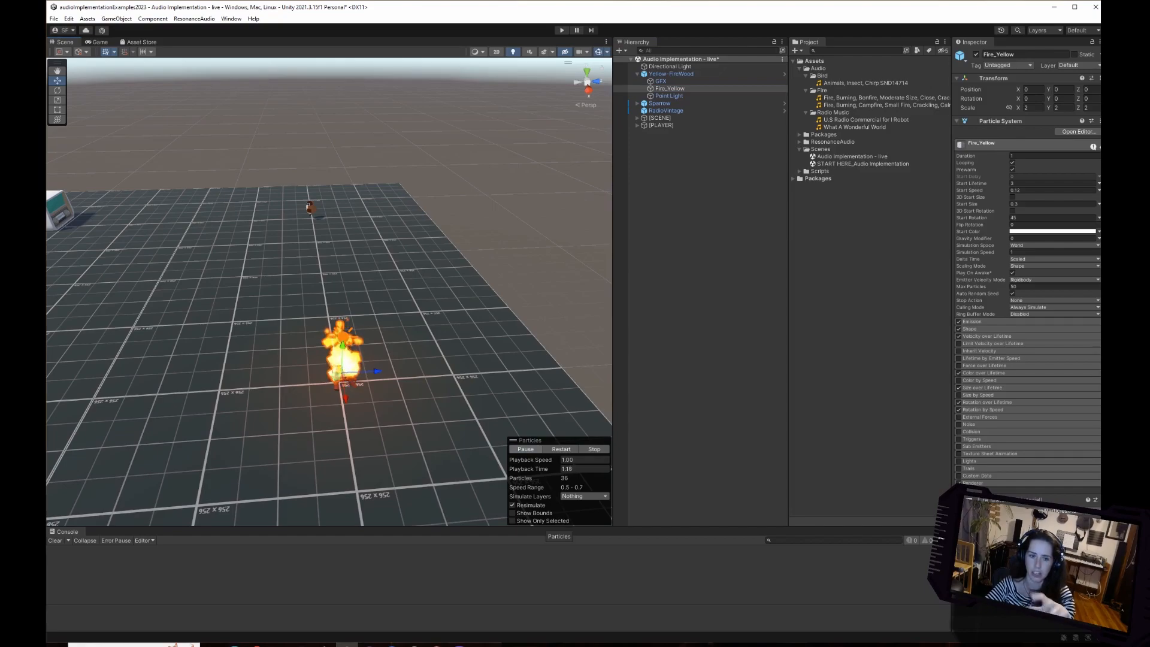
Stop the Fire_Yellow particle preview, collapse Yellow-FireWood, and add an Audio Source component to it.
{"action": "left_click", "coordinate": [594, 449]}
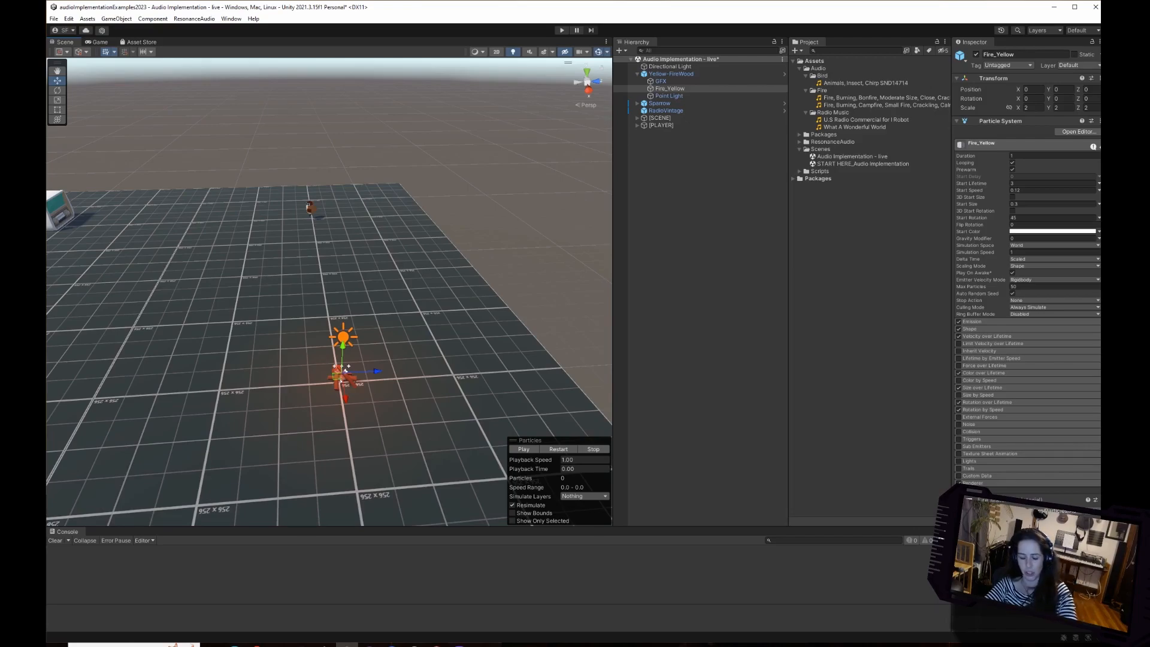
{"action": "mouse_move", "coordinate": [335, 270]}
{"action": "right_mouse_down"}
{"action": "mouse_move", "coordinate": [230, 255]}
{"action": "mouse_move", "coordinate": [273, 234]}
{"action": "mouse_move", "coordinate": [298, 275]}
{"action": "mouse_move", "coordinate": [329, 274]}
{"action": "right_mouse_up"}
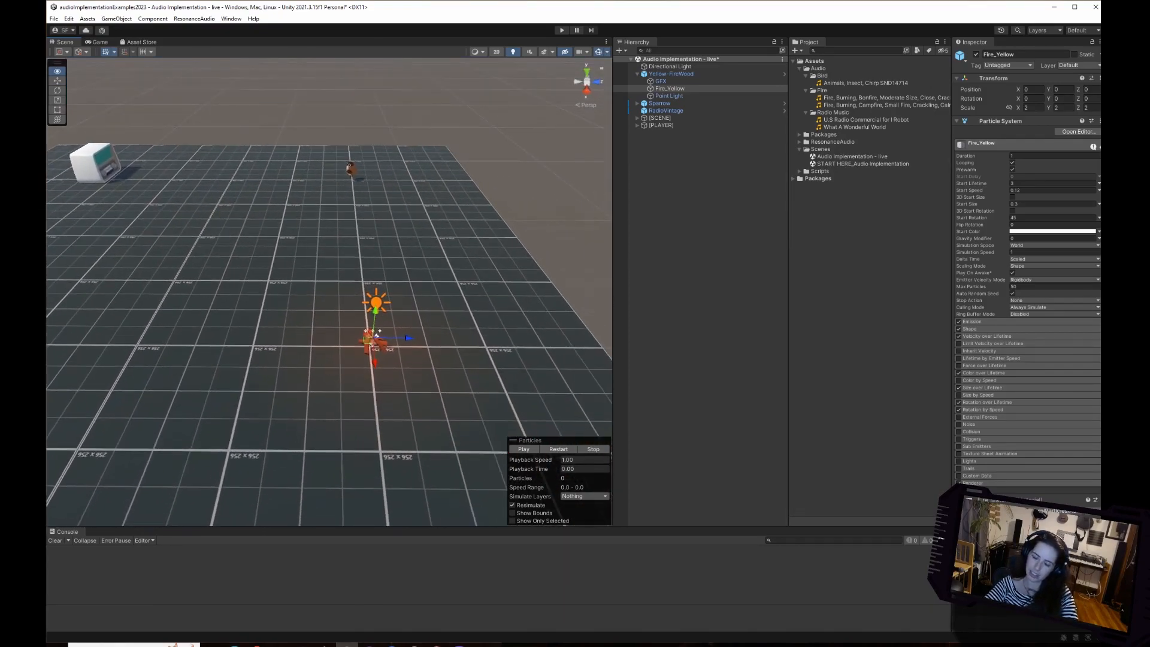
{"action": "left_click", "coordinate": [671, 73]}
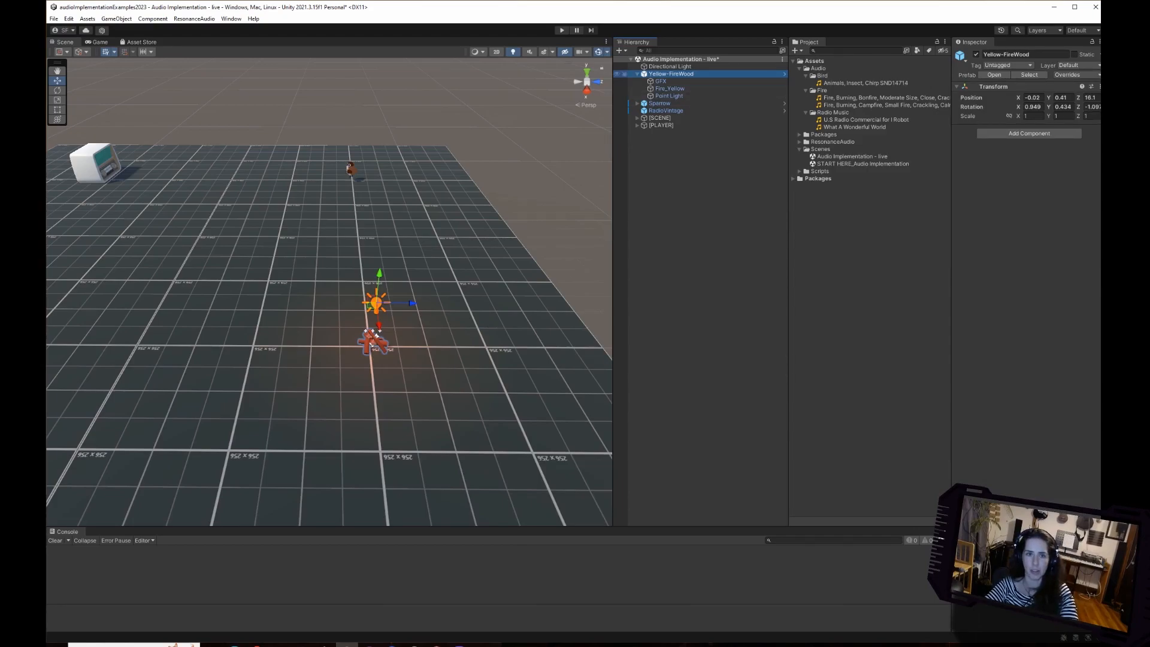
{"action": "left_click", "coordinate": [638, 74]}
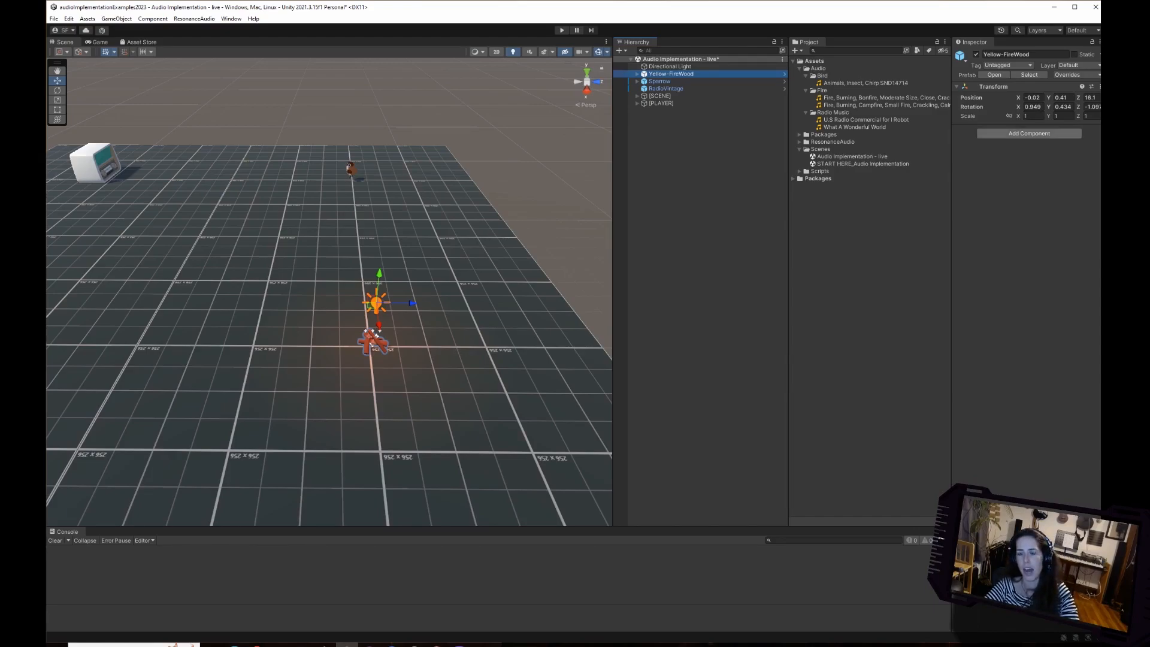
{"action": "left_click", "coordinate": [1029, 133]}
{"action": "type", "text": "audio source"}
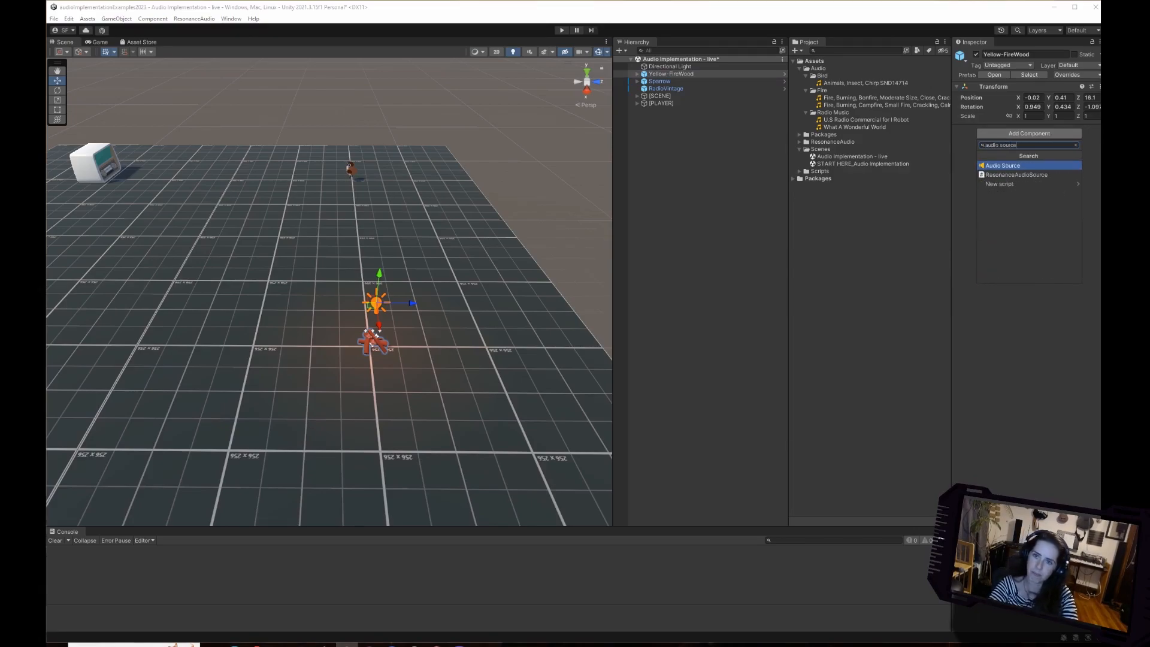
{"action": "key", "text": "Return"}
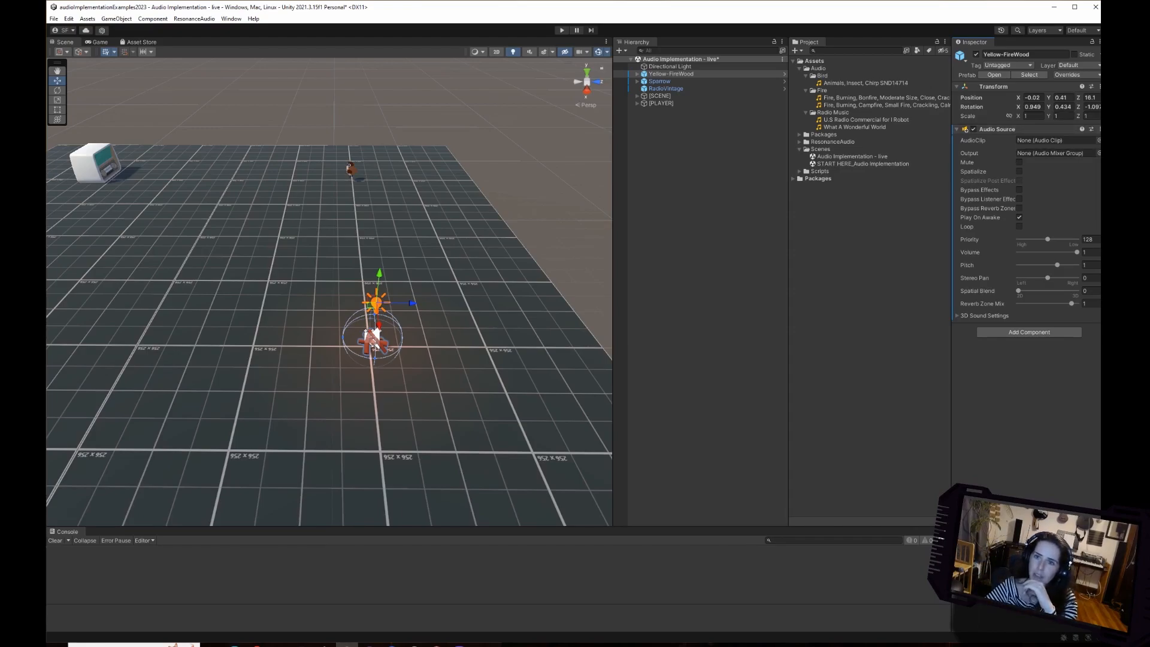
Assign the bonfire clip from the Fire folder as the AudioClip of Yellow-FireWood's Audio Source.
{"action": "left_click_drag", "start_coordinate": [1106, 180], "coordinate": [1101, 180]}
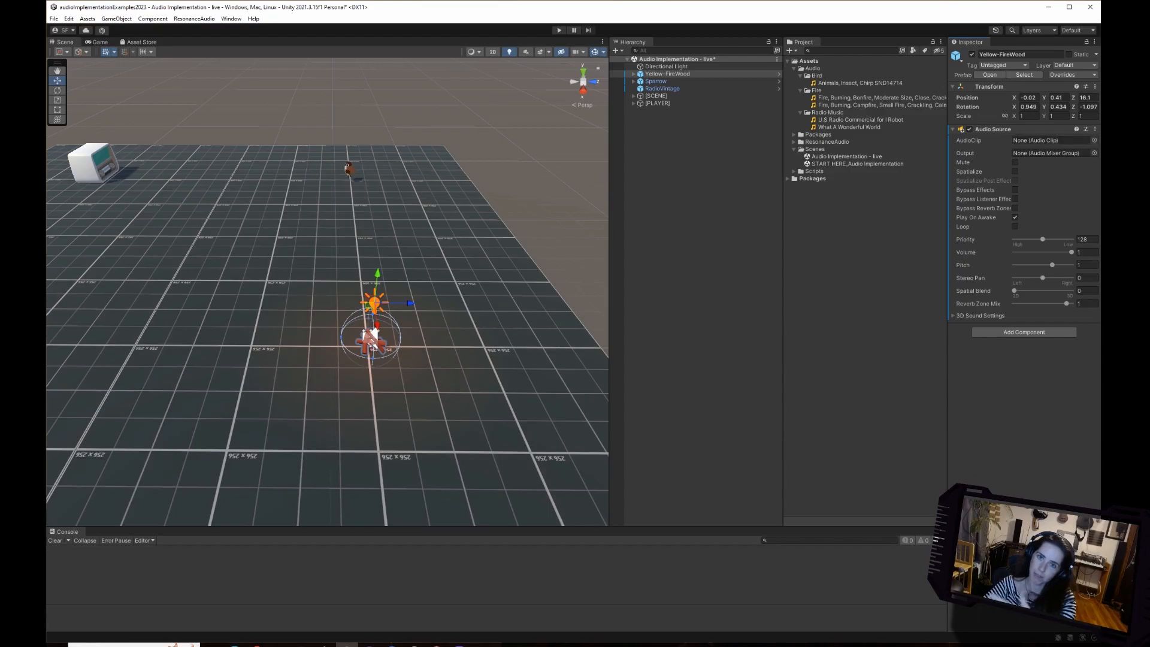
{"action": "left_click_drag", "start_coordinate": [869, 98], "coordinate": [1048, 140]}
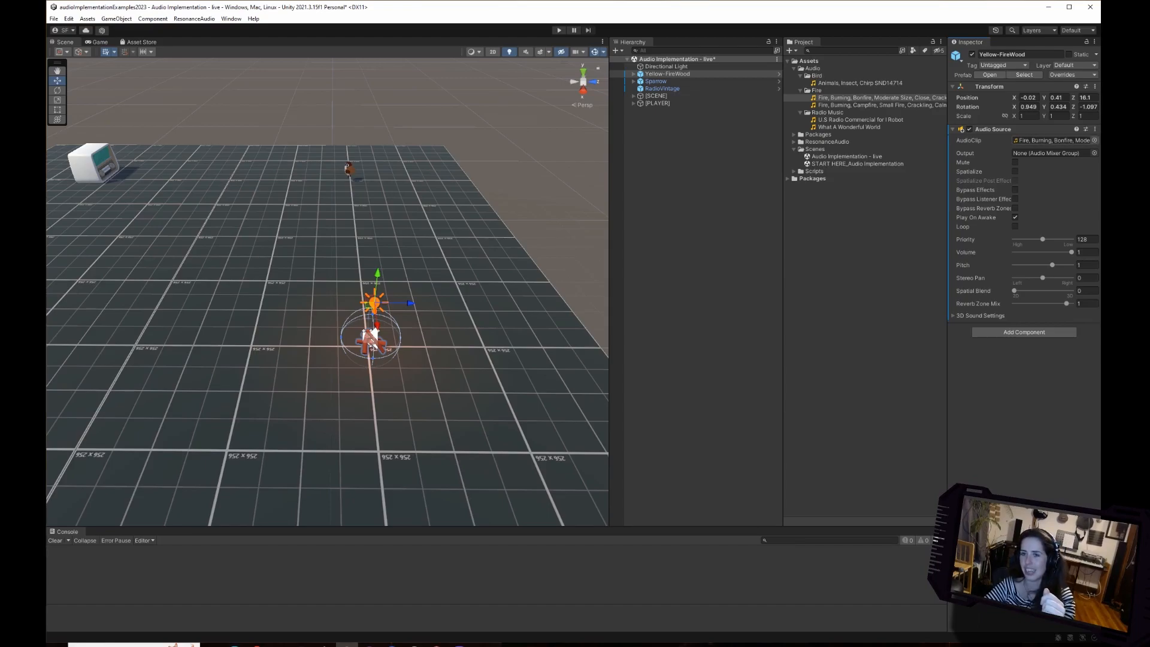
{"action": "left_click", "coordinate": [1094, 140]}
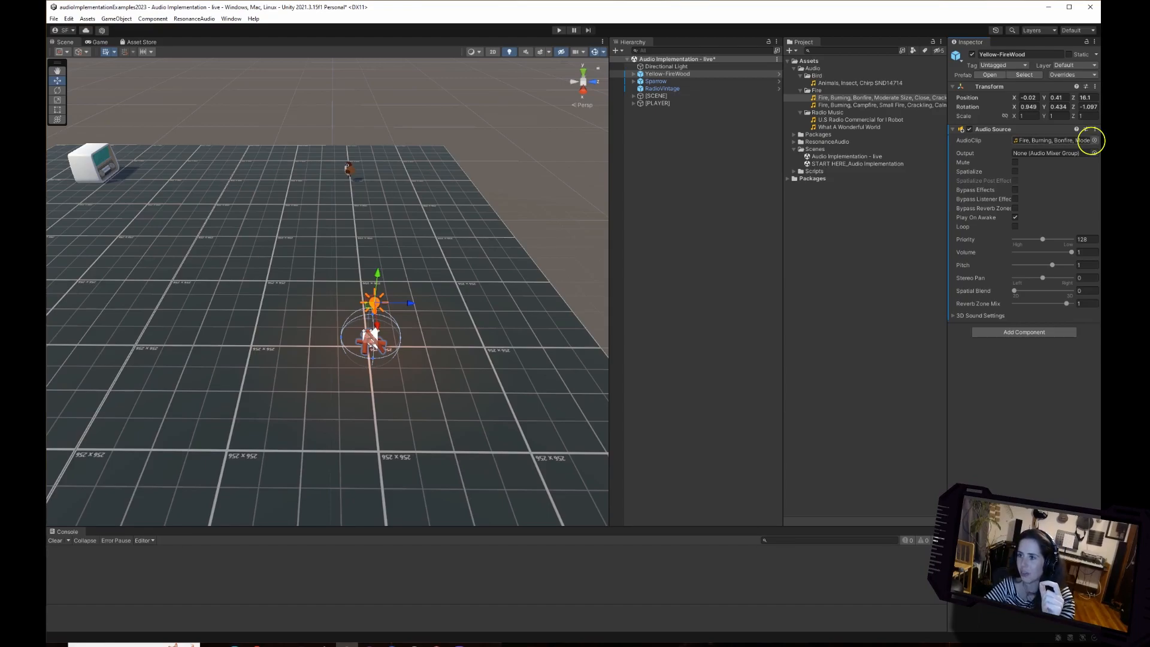
{"action": "left_click_drag", "start_coordinate": [722, 205], "coordinate": [676, 241]}
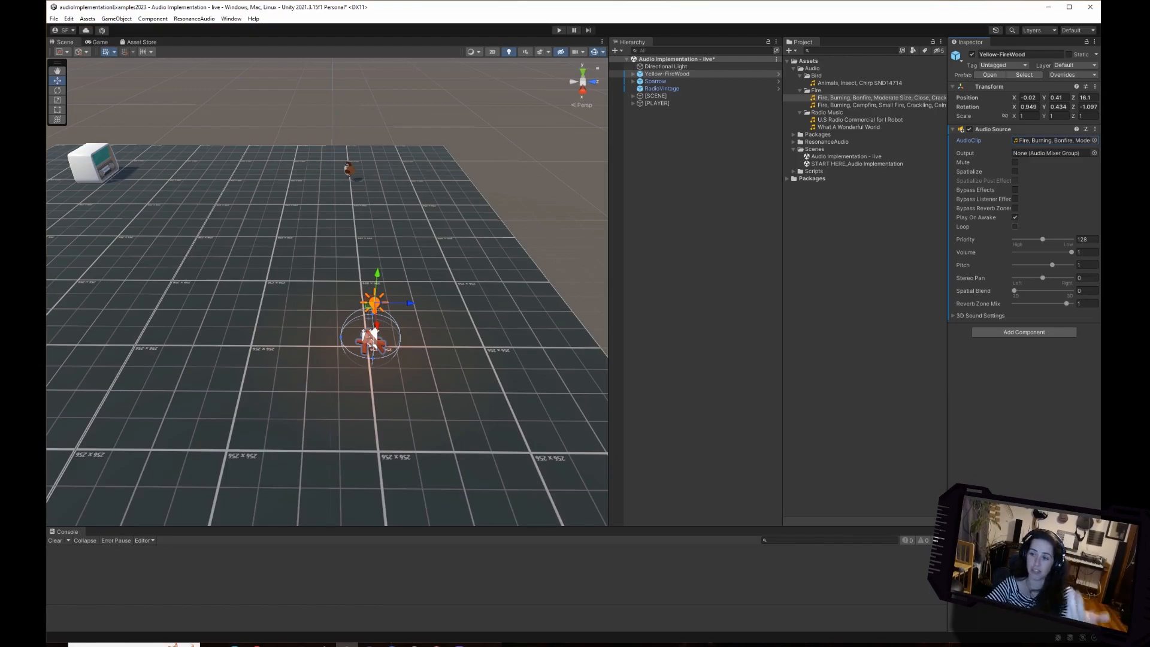
Enable Loop on the fire's Audio Source, expand its 3D Sound Settings, and set Spatial Blend to 1.
{"action": "left_click", "coordinate": [1015, 226]}
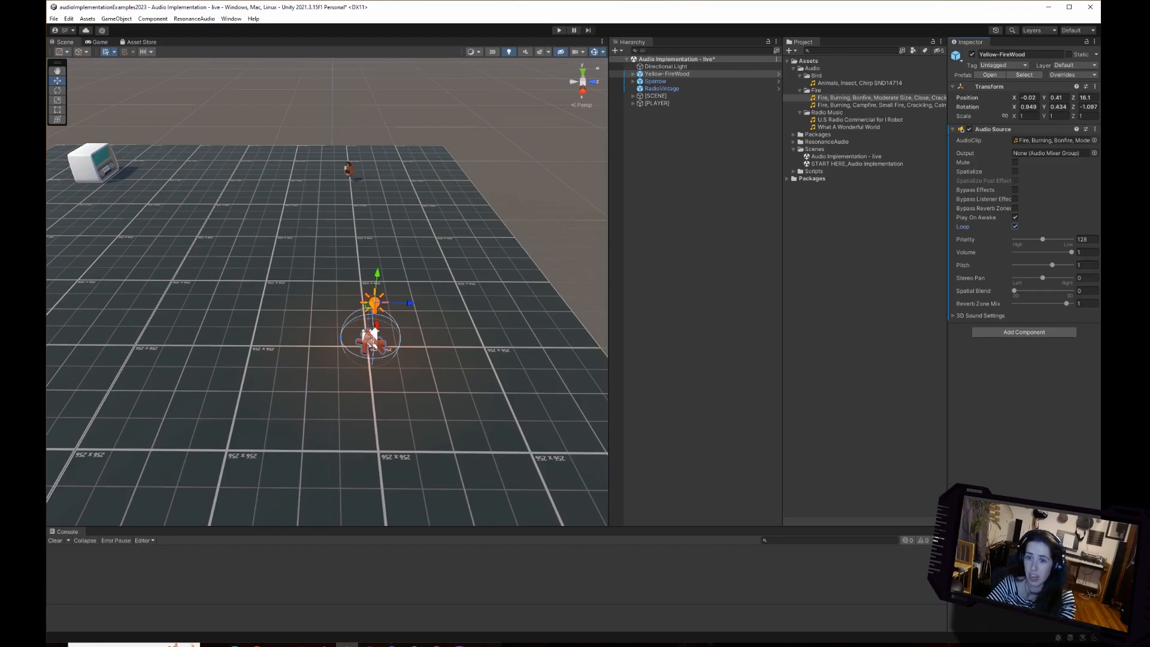
{"action": "left_click", "coordinate": [954, 315]}
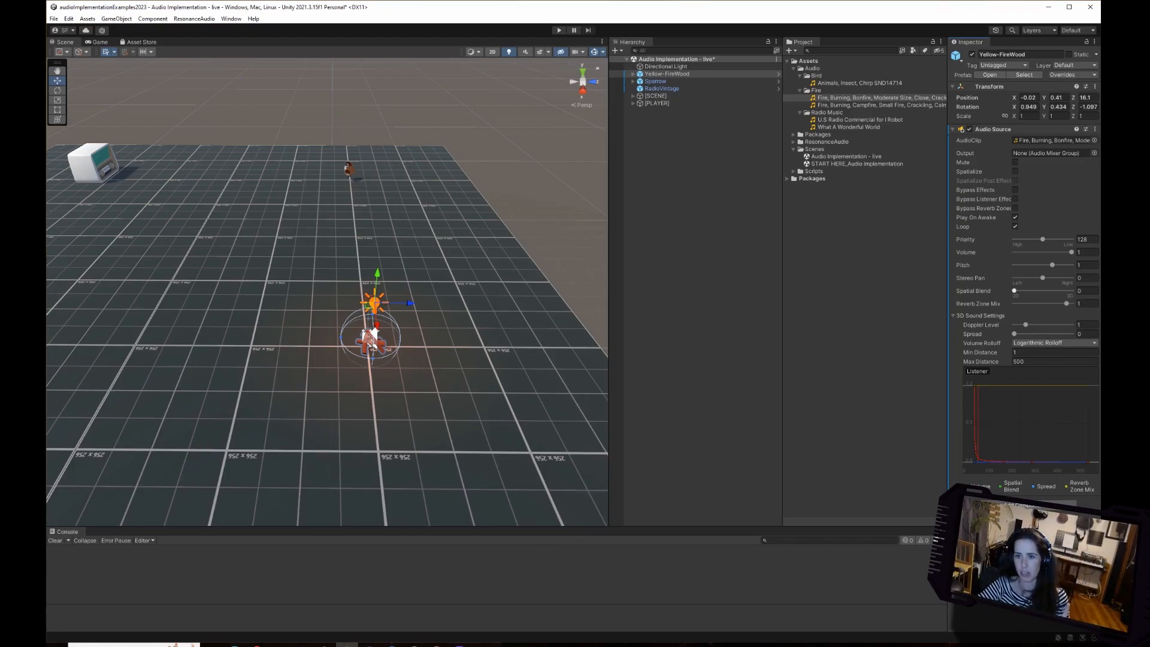
{"action": "left_click_drag", "start_coordinate": [1014, 290], "coordinate": [1071, 290]}
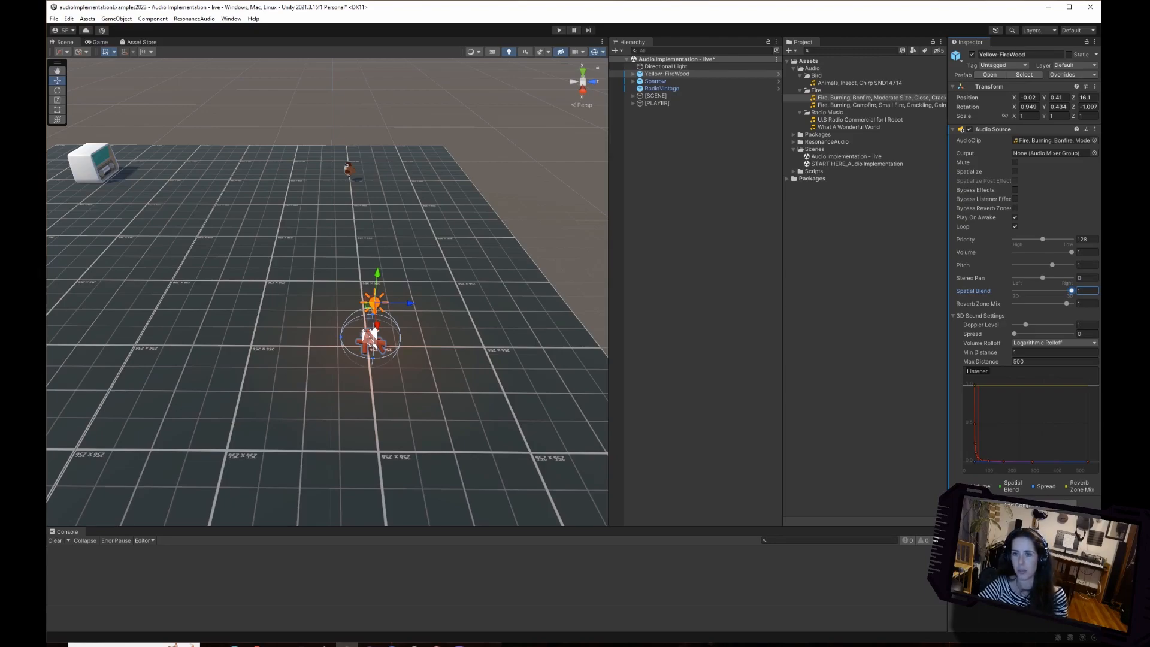
Select the bonfire clip in the Fire folder to examine its import settings and preview.
{"action": "left_click", "coordinate": [1052, 140]}
{"action": "left_click", "coordinate": [868, 98]}
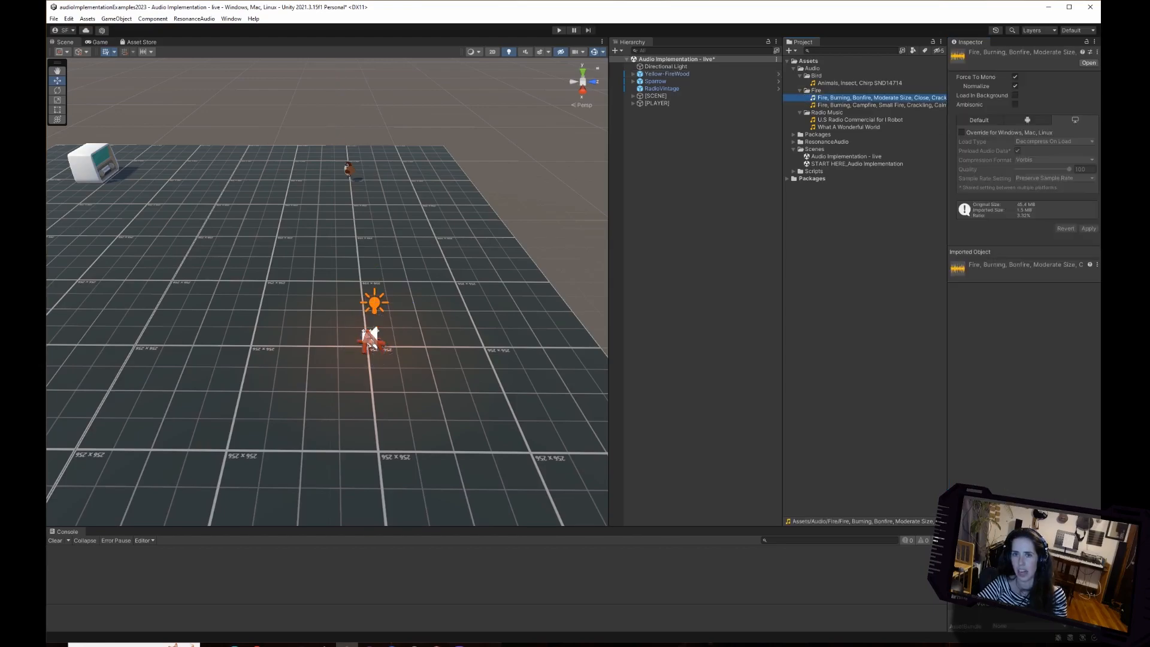
{"action": "left_click", "coordinate": [1082, 527]}
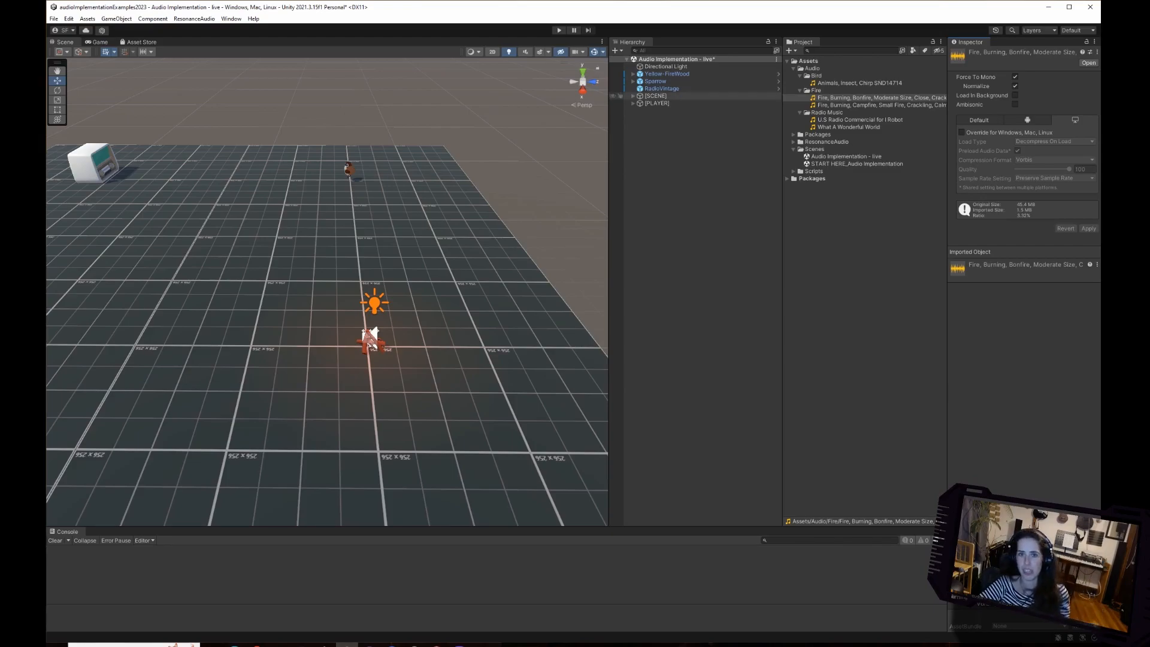
{"action": "left_click", "coordinate": [862, 97]}
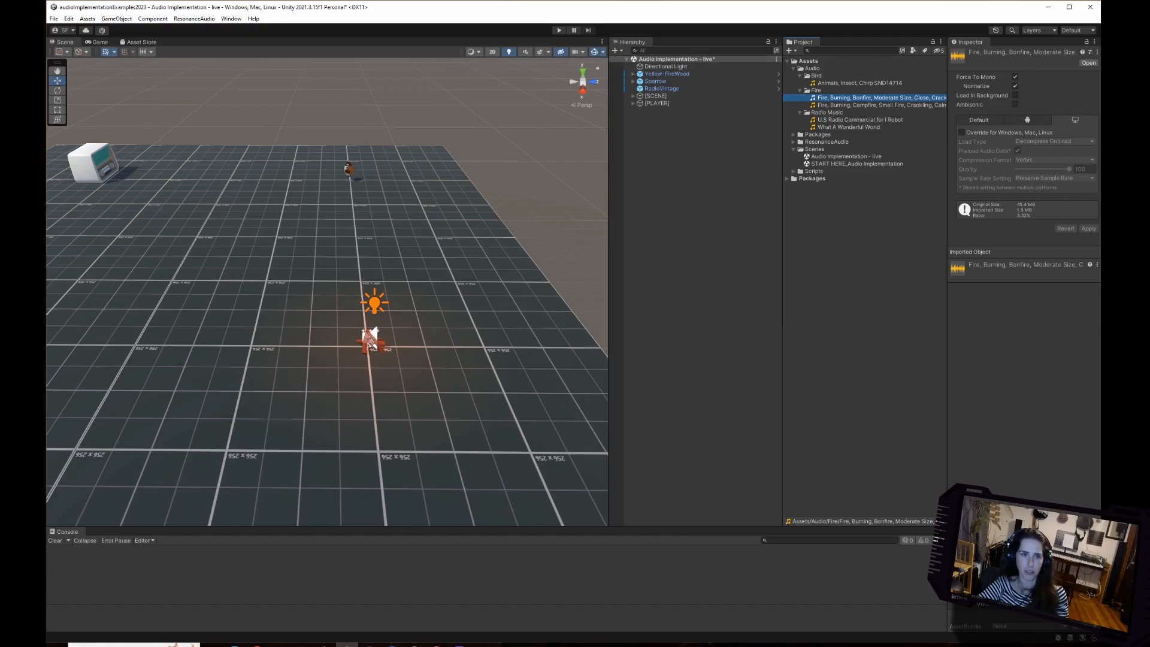
Run the scene, walk the character around the fire, the radio and the platform to test the spatial fire sound, and stop playback.
{"action": "key", "text": "ctrl+p"}
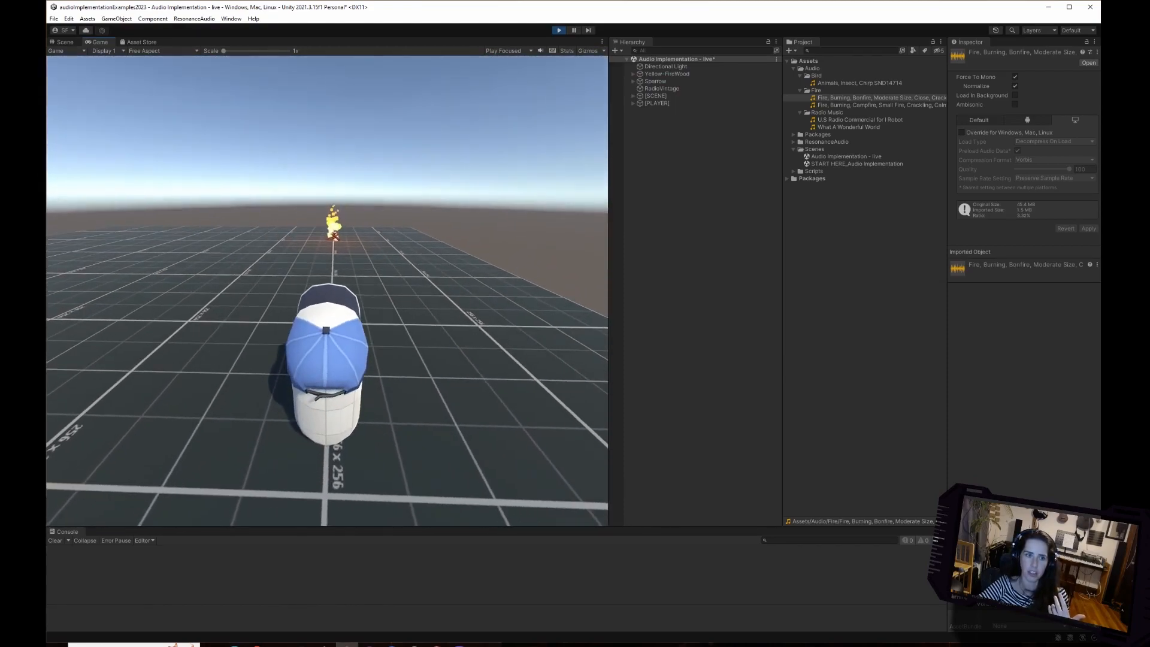
{"action": "key", "text": "w"}
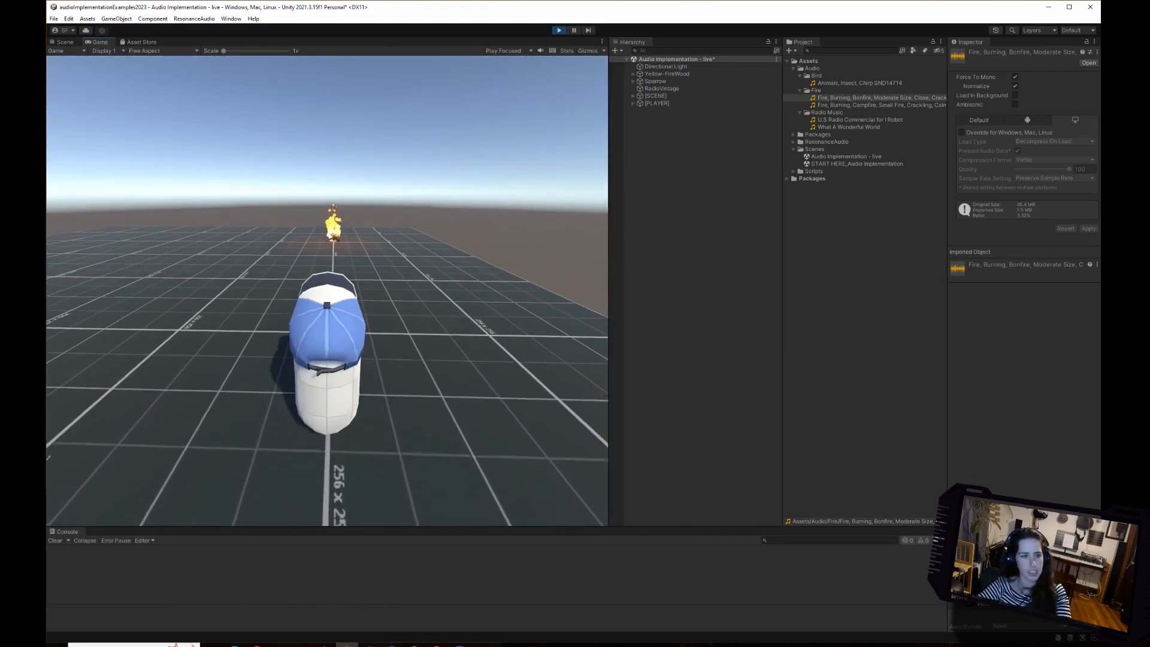
{"action": "key", "text": "a"}
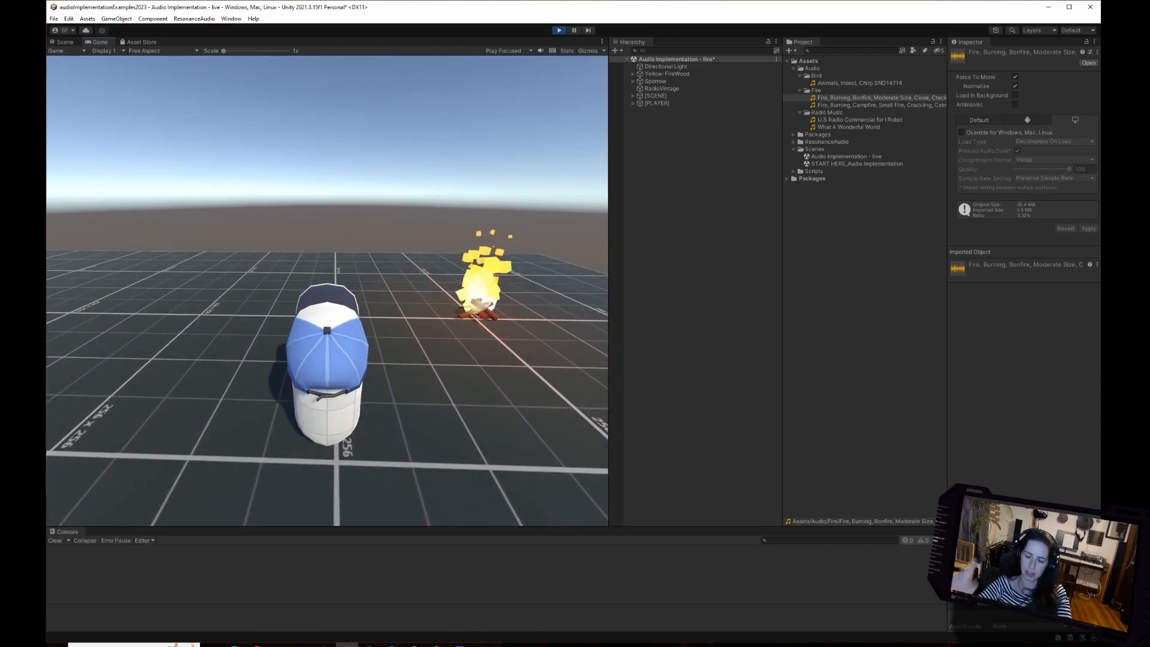
{"action": "key", "text": "d"}
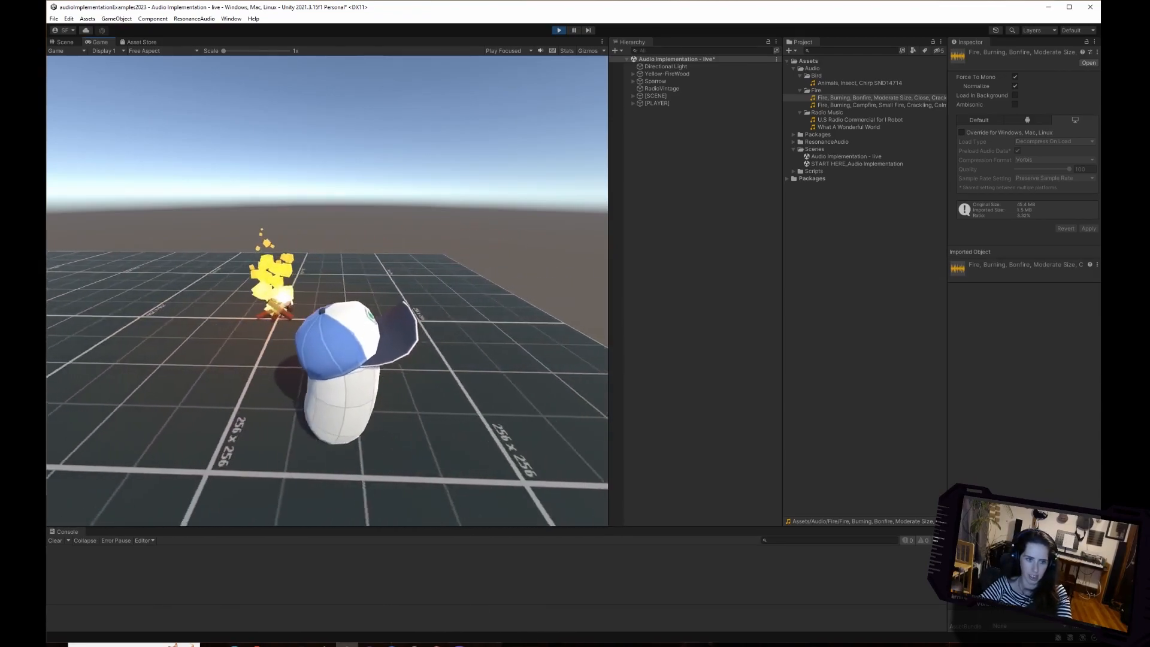
{"action": "key", "text": "a"}
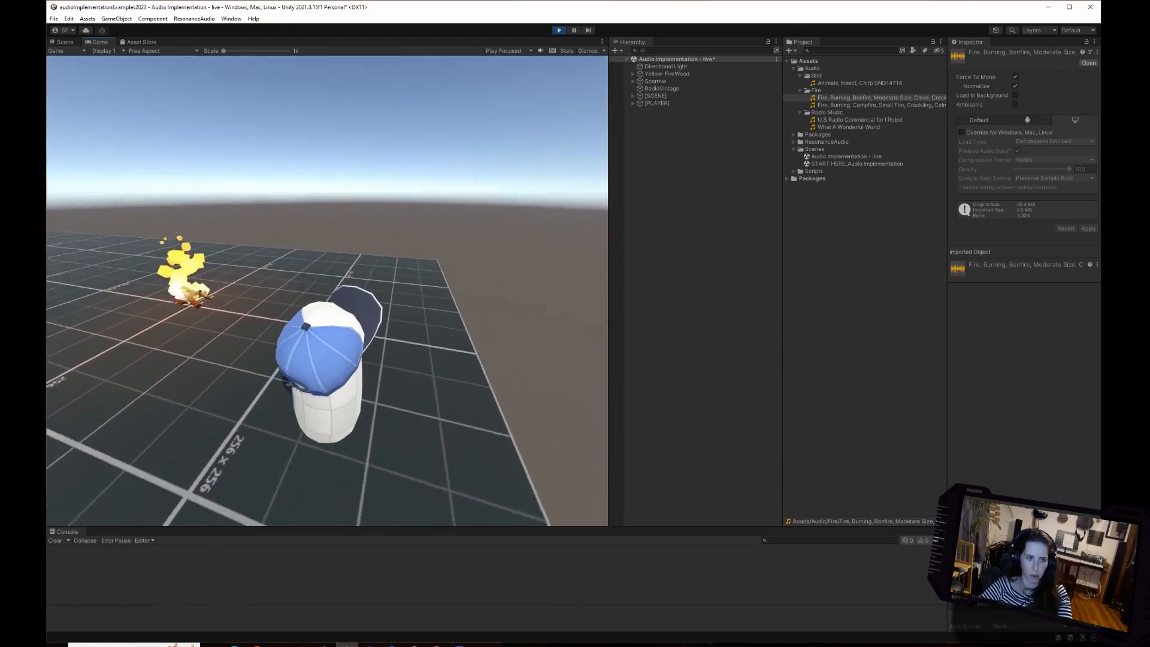
{"action": "key", "text": "d"}
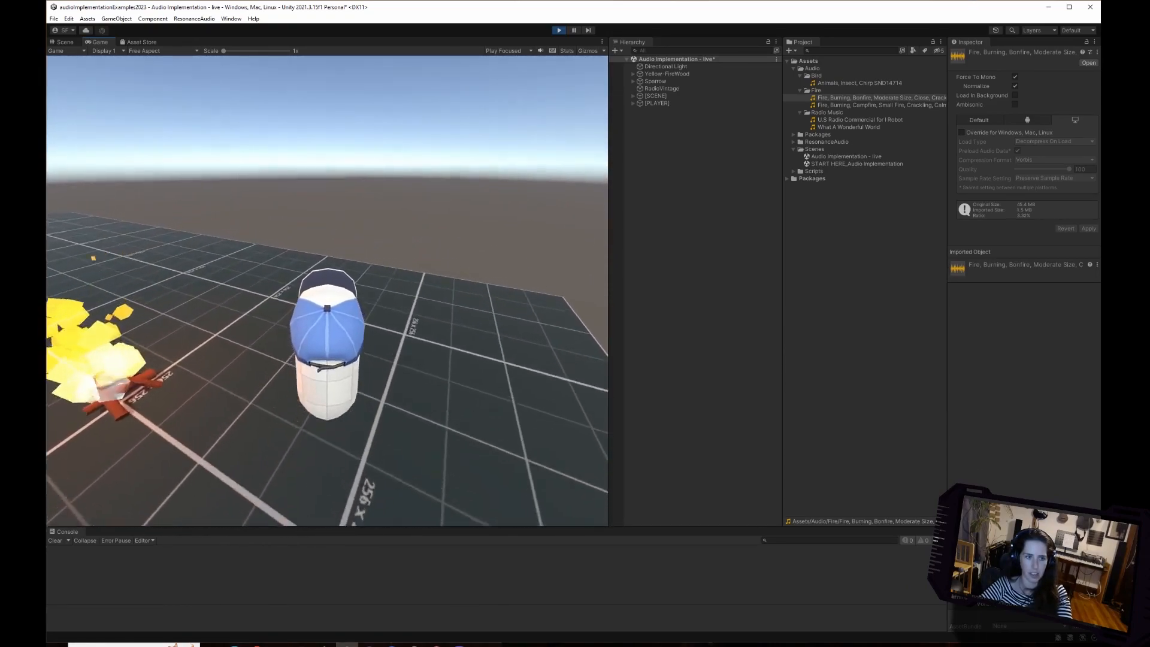
{"action": "key", "text": "a"}
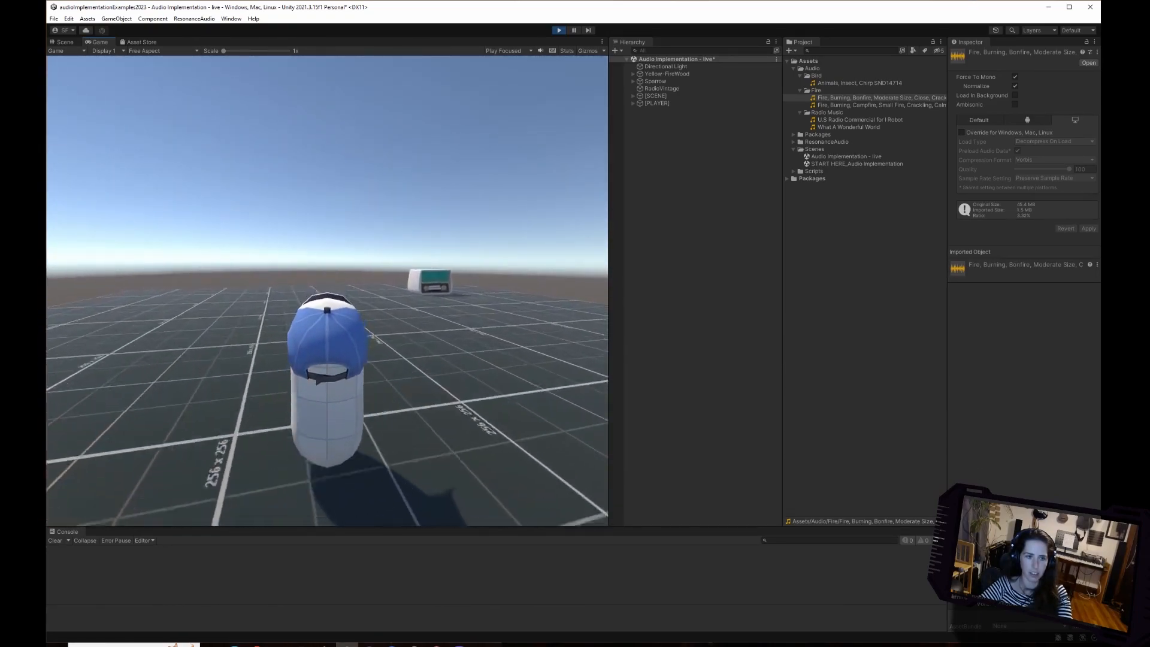
{"action": "key", "text": "w"}
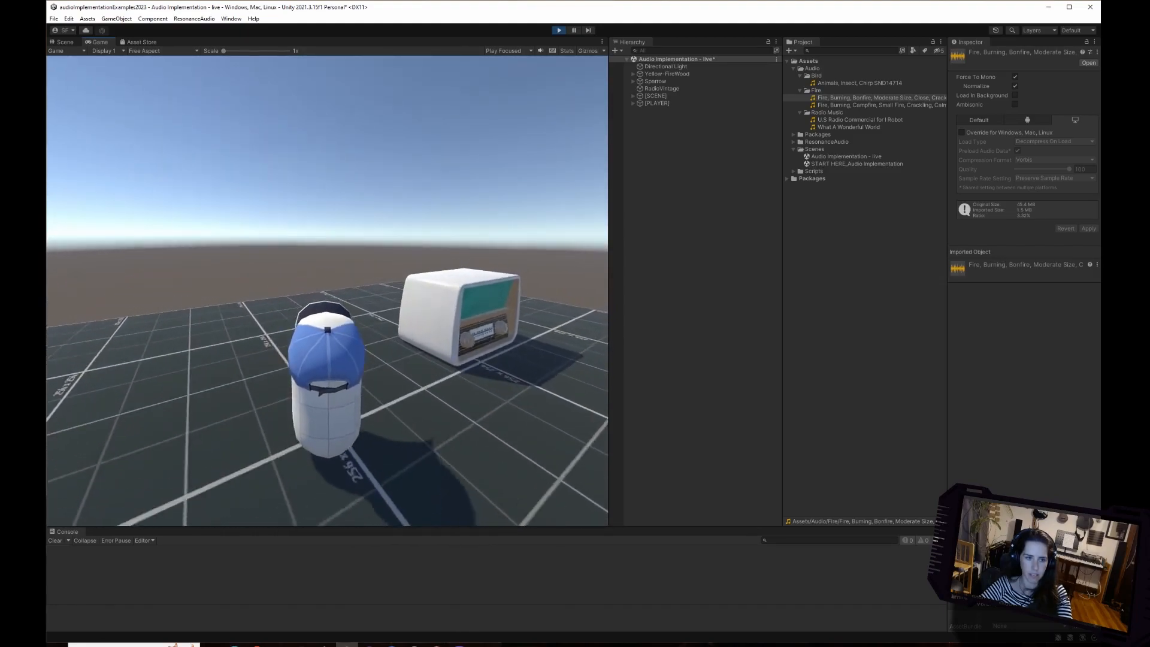
{"action": "key", "text": "w"}
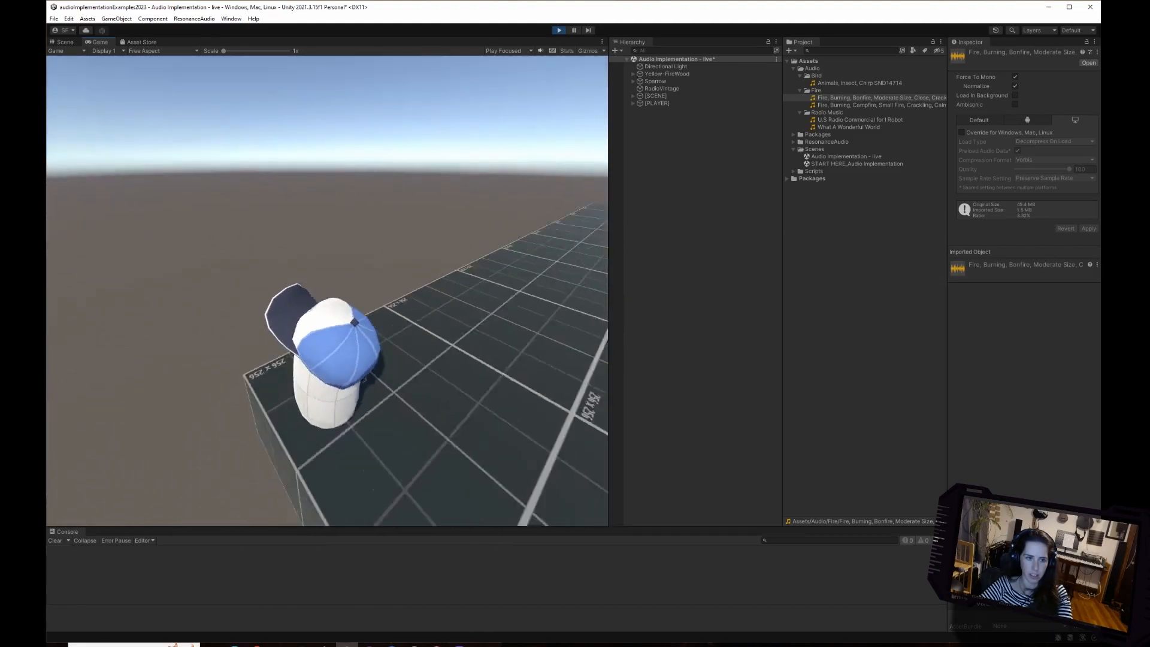
{"action": "key", "text": "w"}
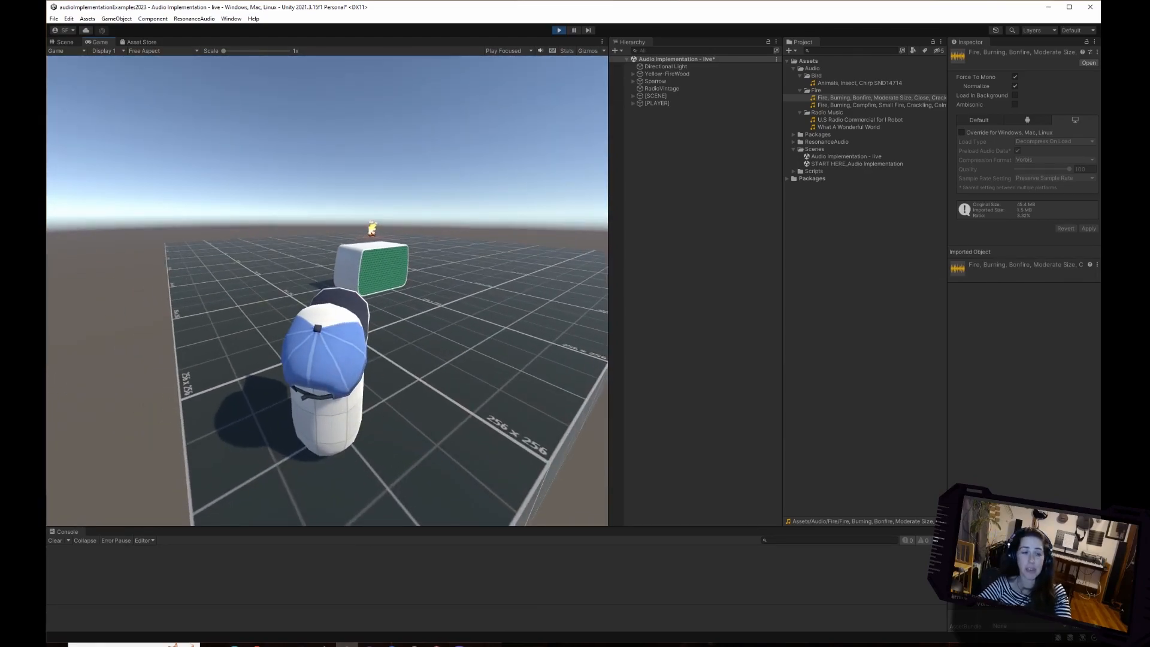
{"action": "key", "text": "w"}
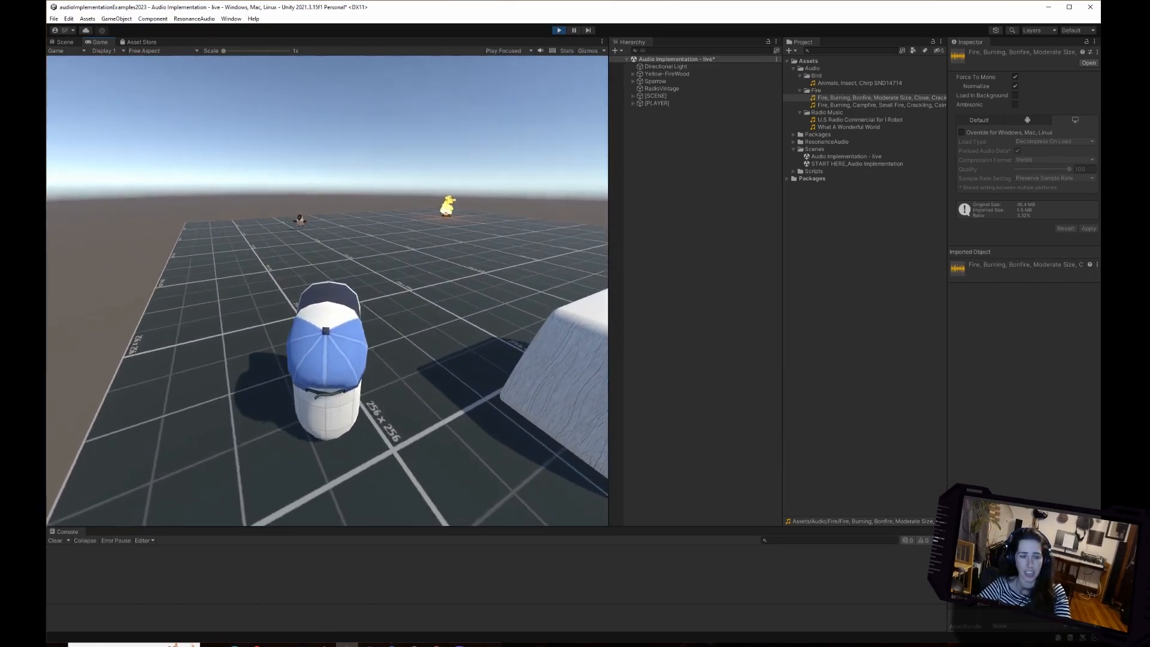
{"action": "key", "text": "d"}
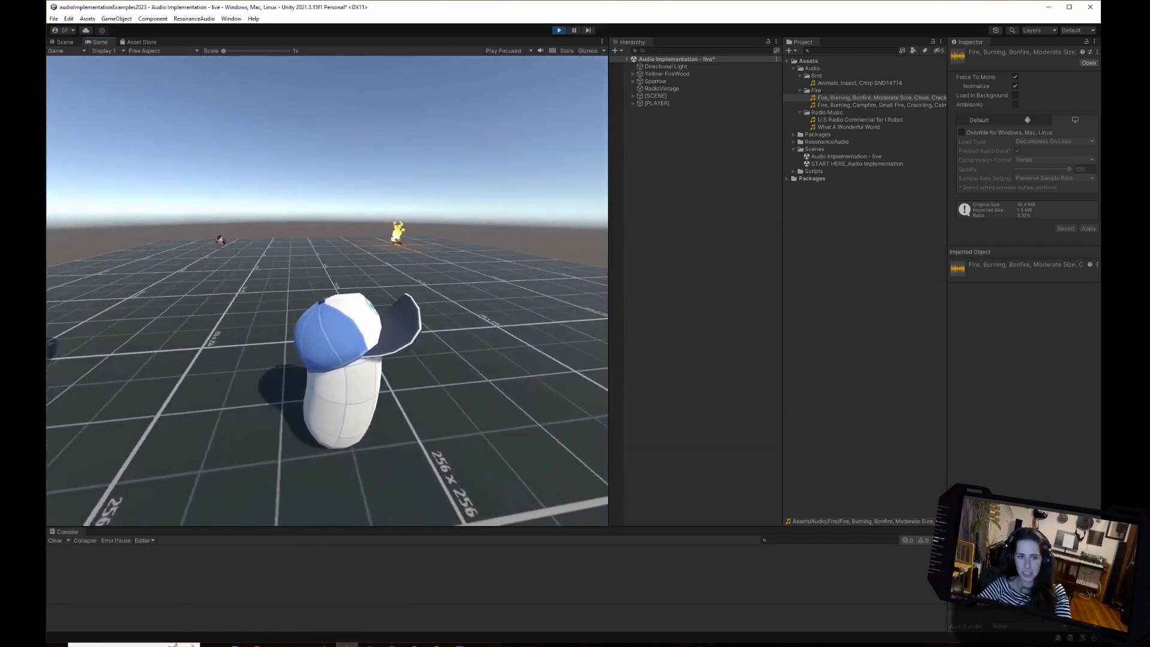
{"action": "key", "text": "d"}
{"action": "key", "text": "w"}
{"action": "key", "text": "d"}
{"action": "key", "text": "s"}
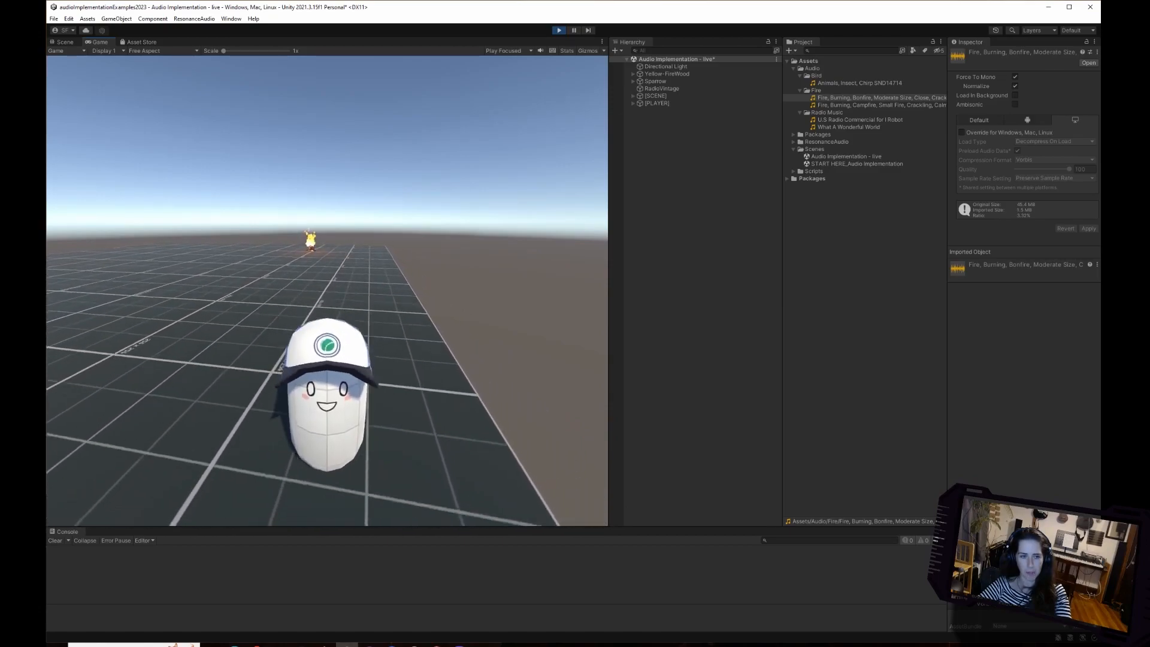
{"action": "key", "text": "s"}
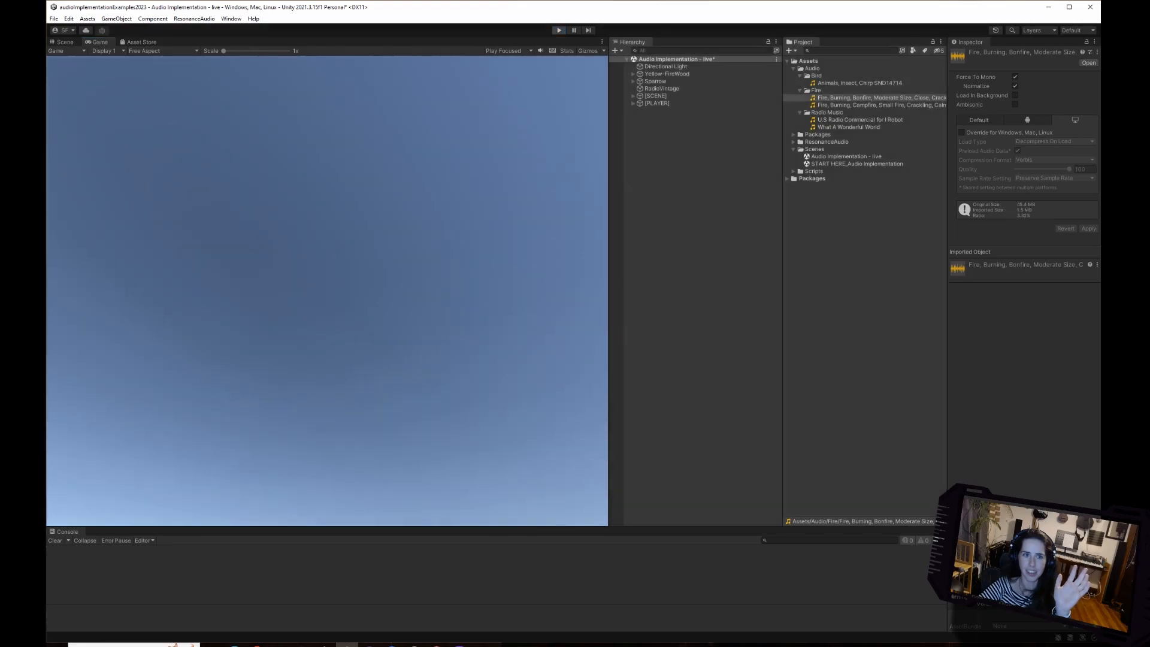
{"action": "key", "text": "ctrl+p"}
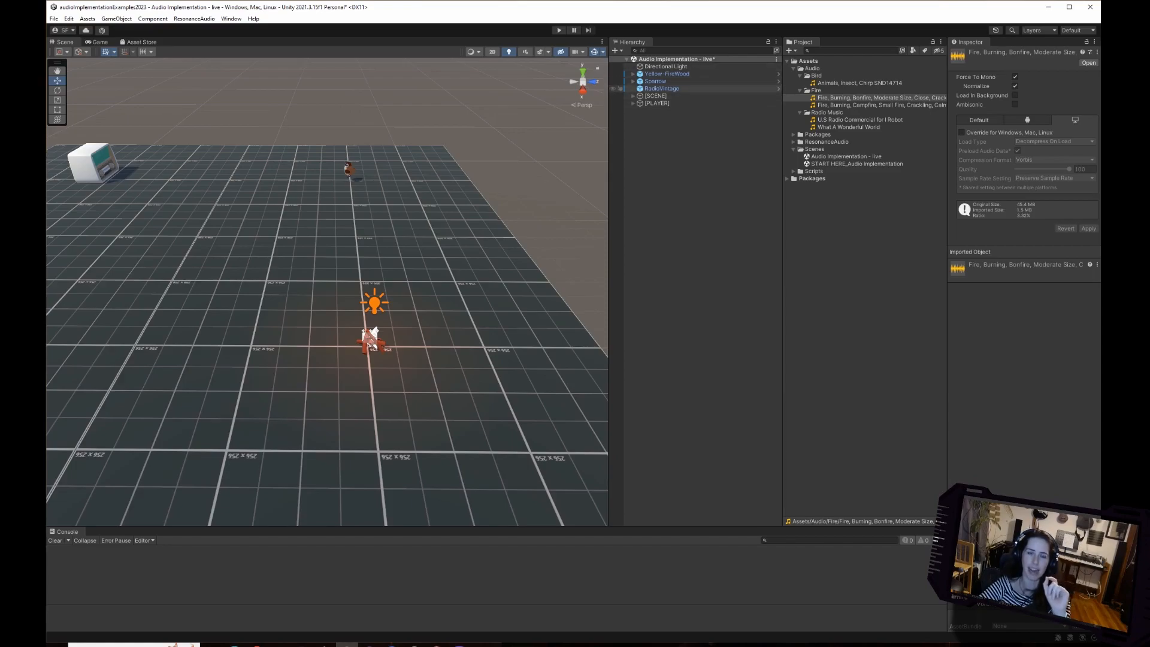
Reselect Yellow-FireWood and enlarge its Audio Source sphere in the scene to a Min Distance of about 2.57.
{"action": "left_click", "coordinate": [661, 89]}
{"action": "left_click", "coordinate": [665, 66]}
{"action": "left_click", "coordinate": [667, 74]}
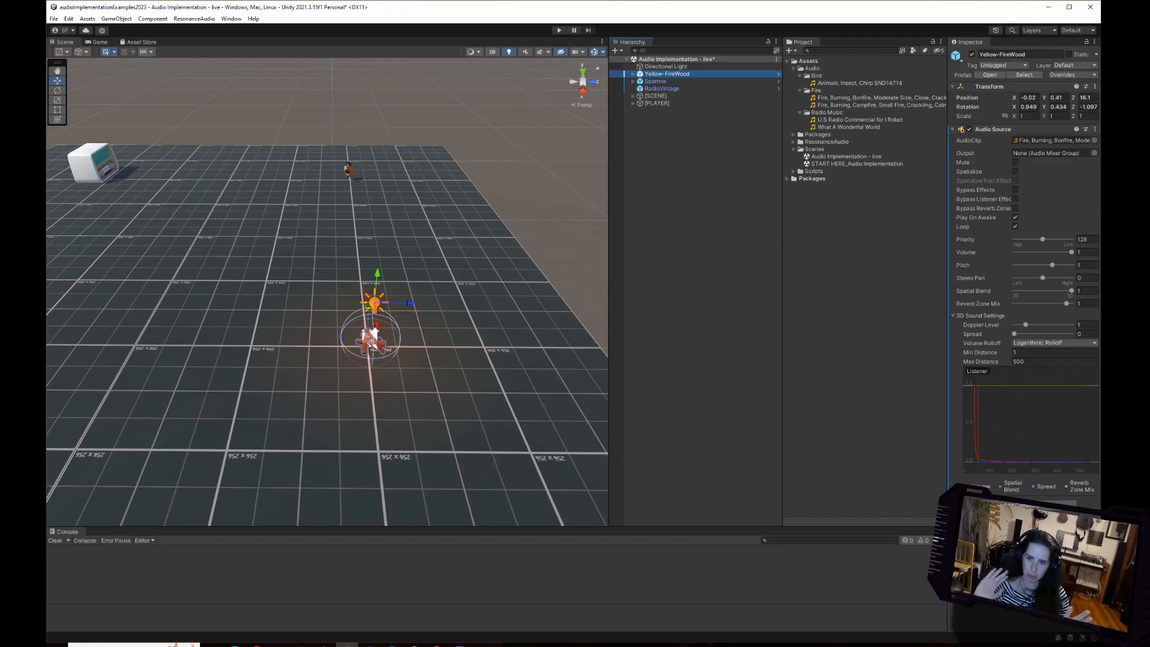
{"action": "left_click", "coordinate": [1025, 355]}
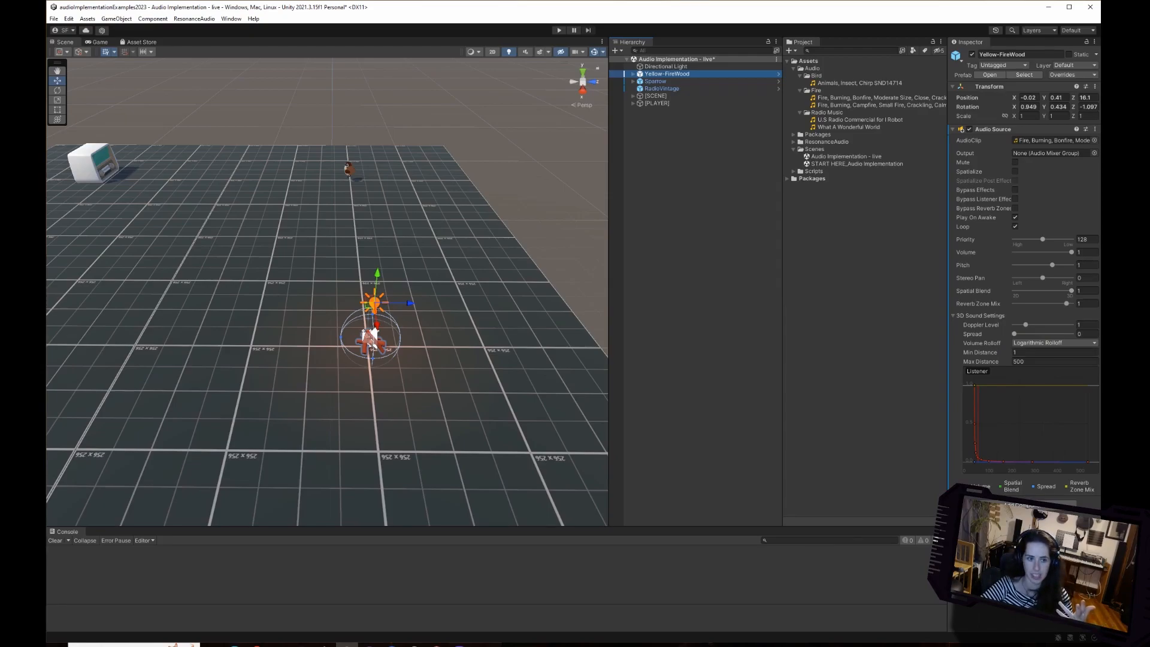
{"action": "left_click_drag", "start_coordinate": [341, 338], "coordinate": [294, 336]}
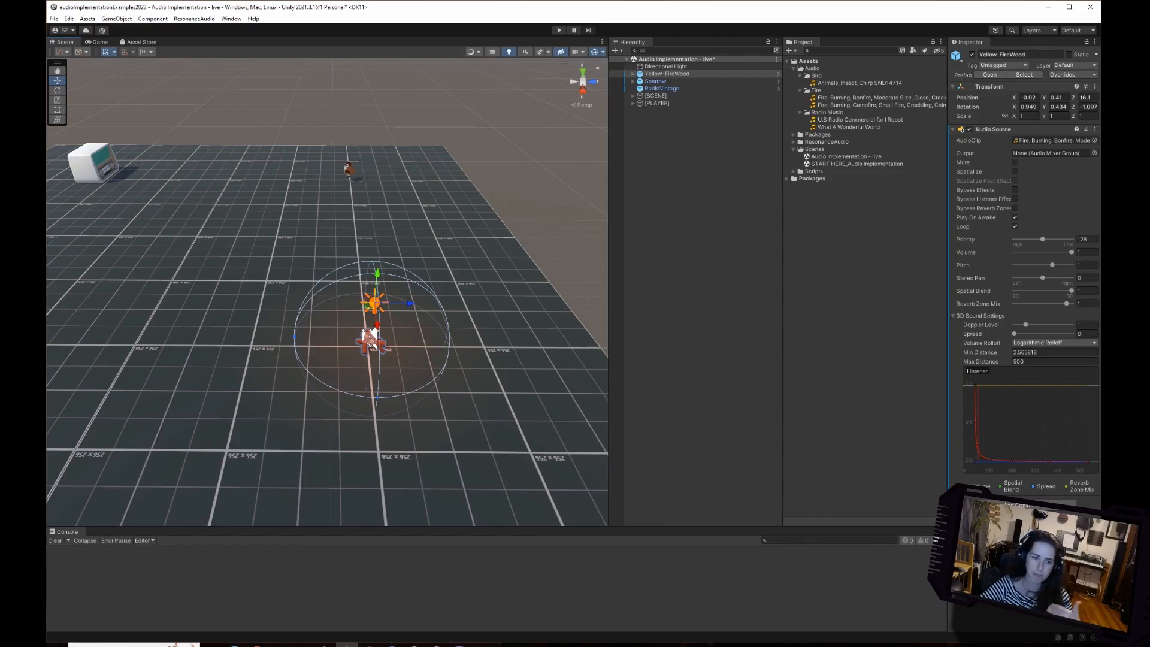
{"action": "scroll", "coordinate": [327, 291], "scroll_direction": "down", "scroll_amount": 2}
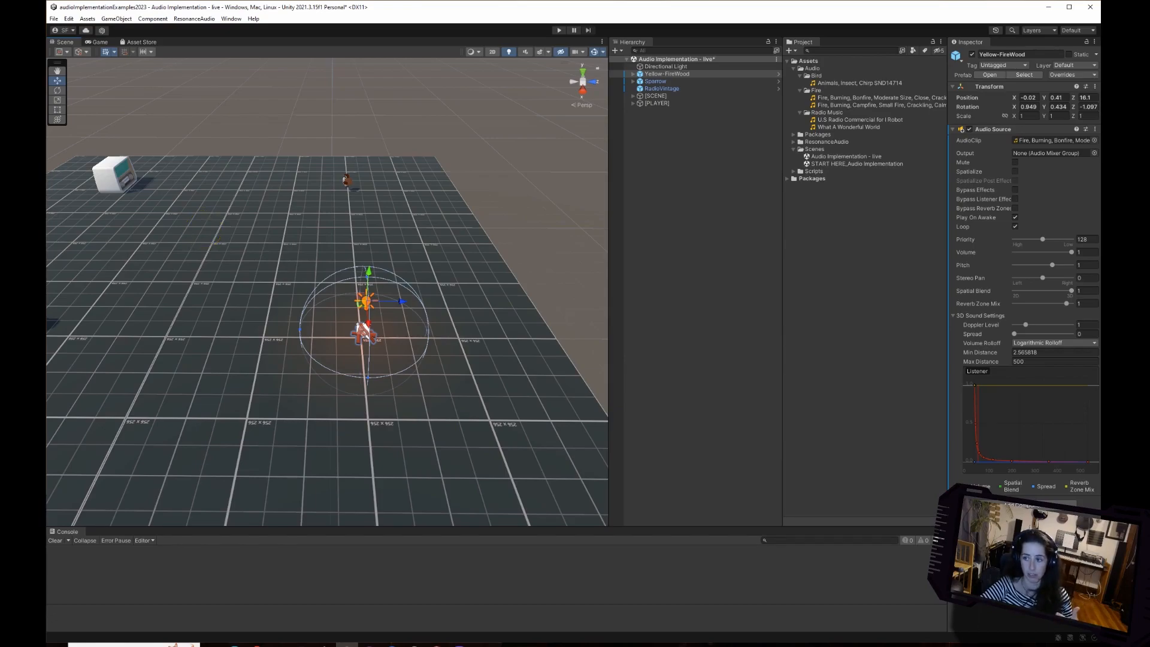
Set the Max Distance in the fire Audio Source's 3D Sound Settings to 10 and inspect its sphere around the fire.
{"action": "scroll", "coordinate": [327, 292], "scroll_direction": "down", "scroll_amount": 3}
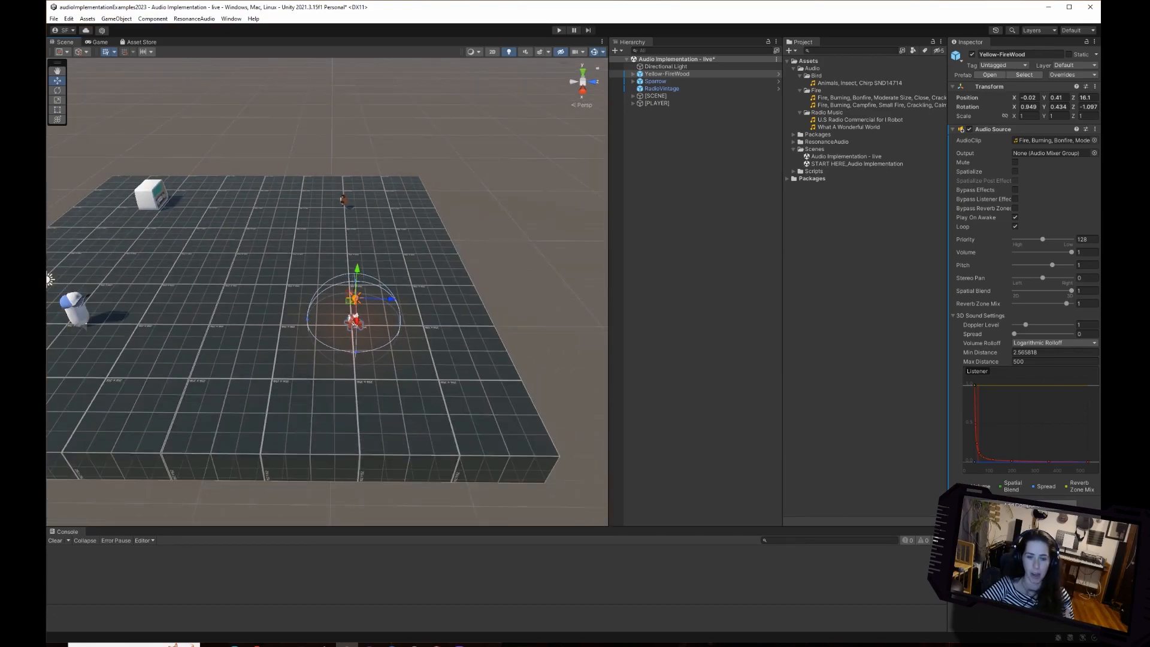
{"action": "scroll", "coordinate": [327, 292], "scroll_direction": "down", "scroll_amount": 10}
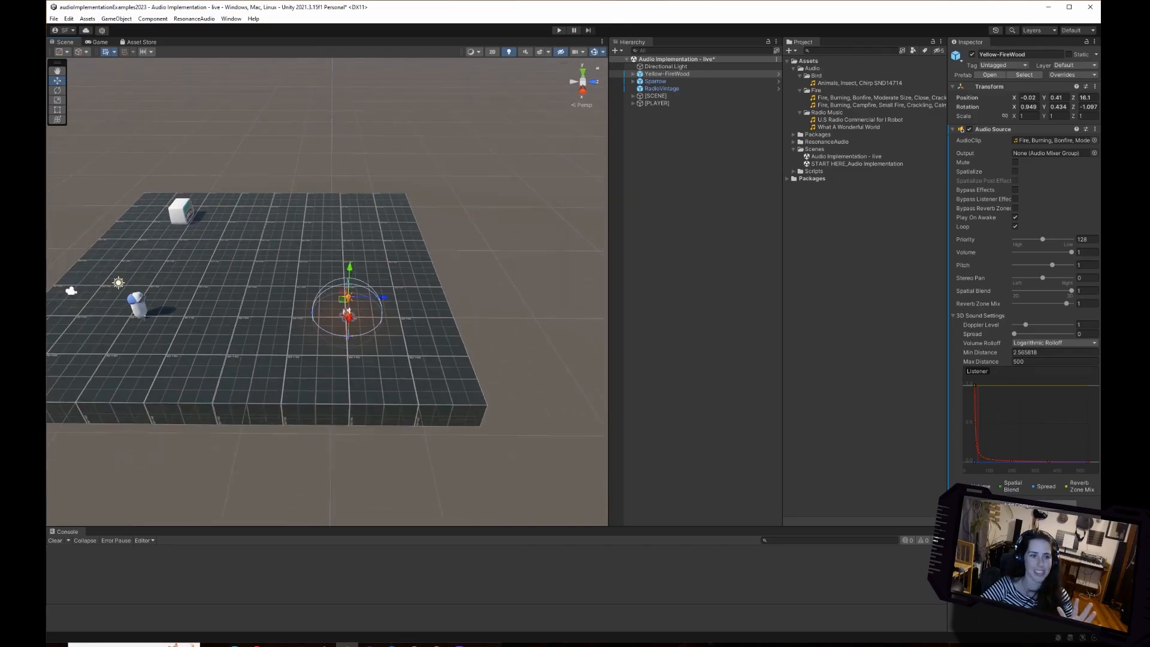
{"action": "scroll", "coordinate": [327, 291], "scroll_direction": "down", "scroll_amount": 10}
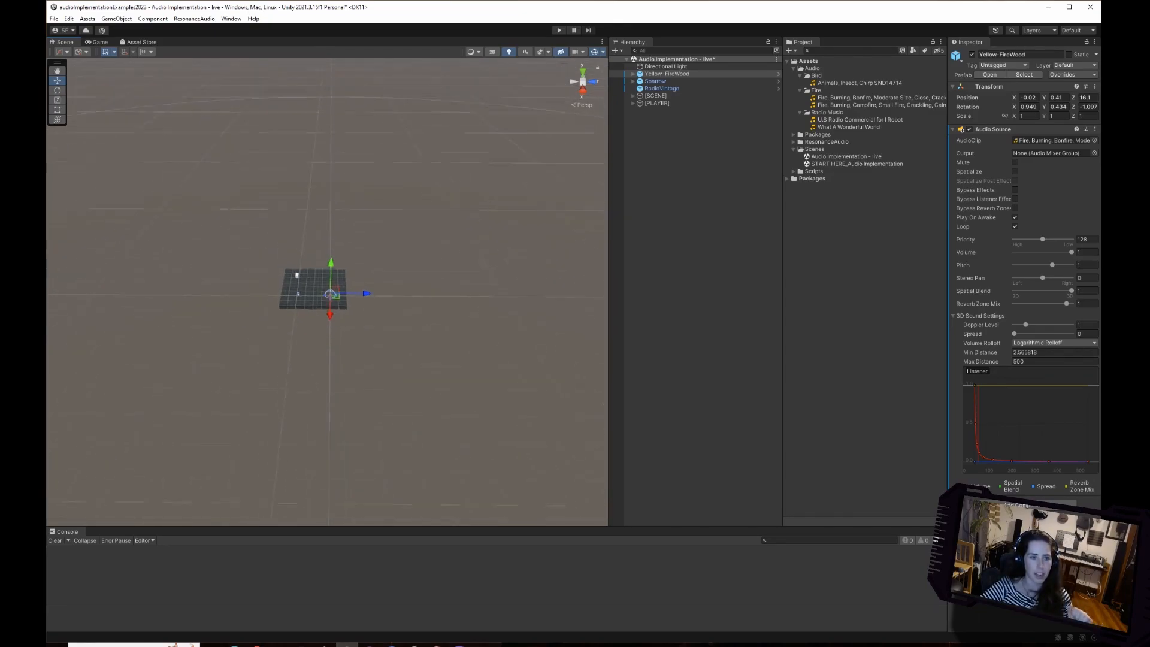
{"action": "key", "text": "f"}
{"action": "scroll", "coordinate": [327, 291], "scroll_direction": "down", "scroll_amount": 4}
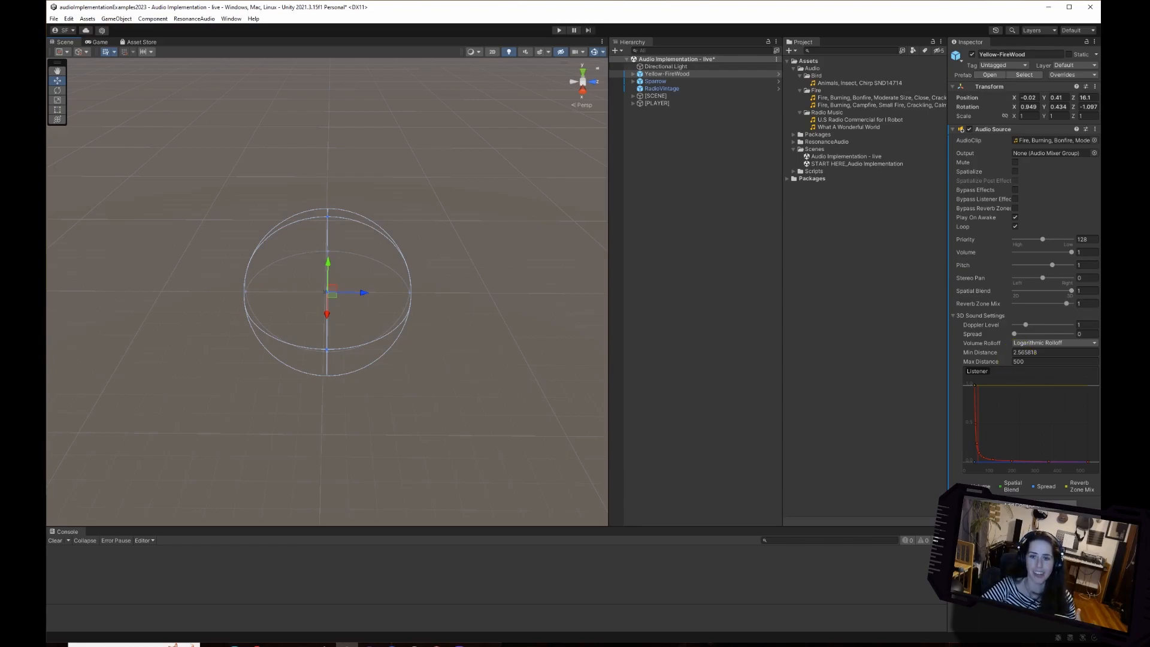
{"action": "double_click", "coordinate": [1019, 361]}
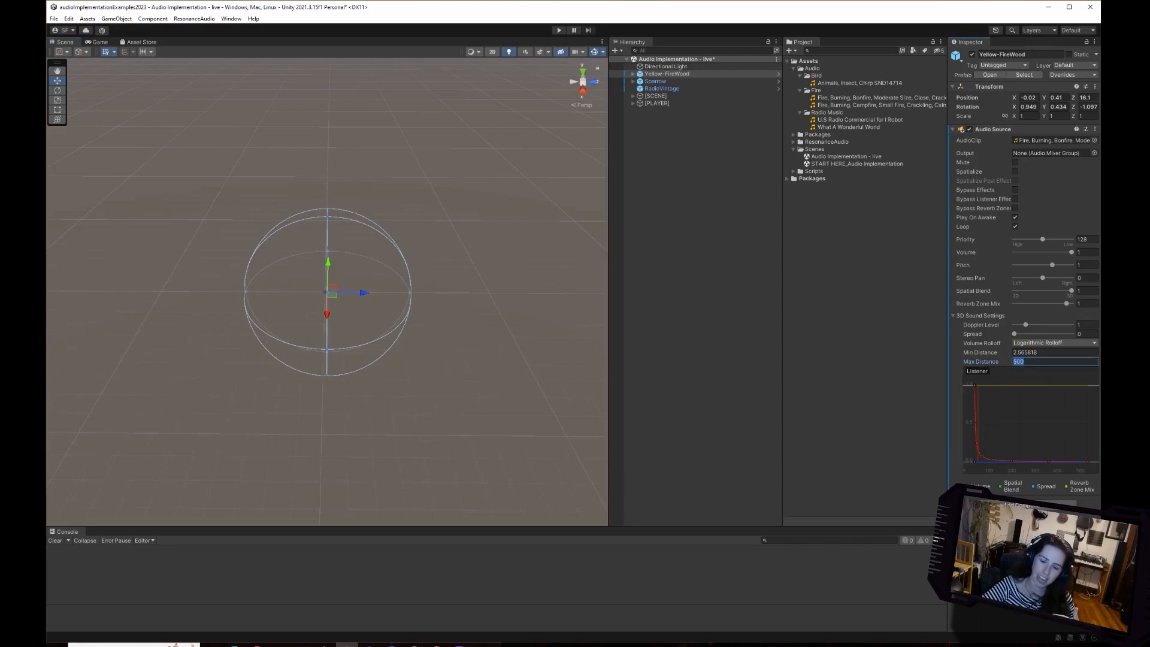
{"action": "type", "text": "10"}
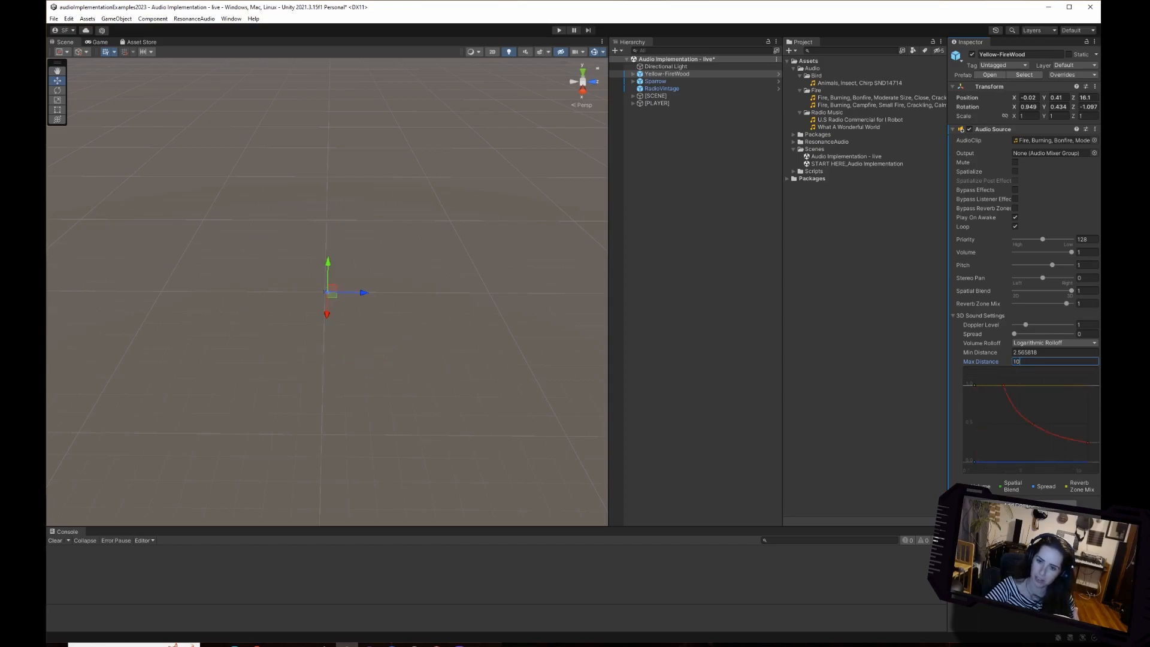
{"action": "key", "text": "Return"}
{"action": "scroll", "coordinate": [327, 292], "scroll_direction": "up", "scroll_amount": 12}
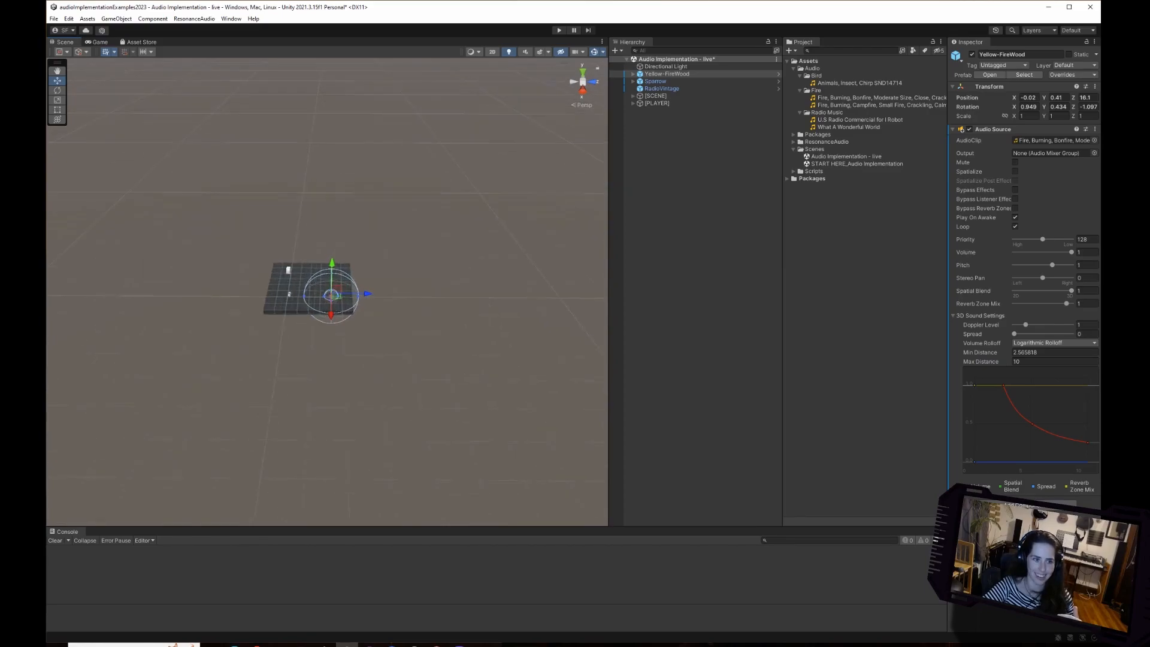
{"action": "scroll", "coordinate": [341, 307], "scroll_direction": "up", "scroll_amount": 4}
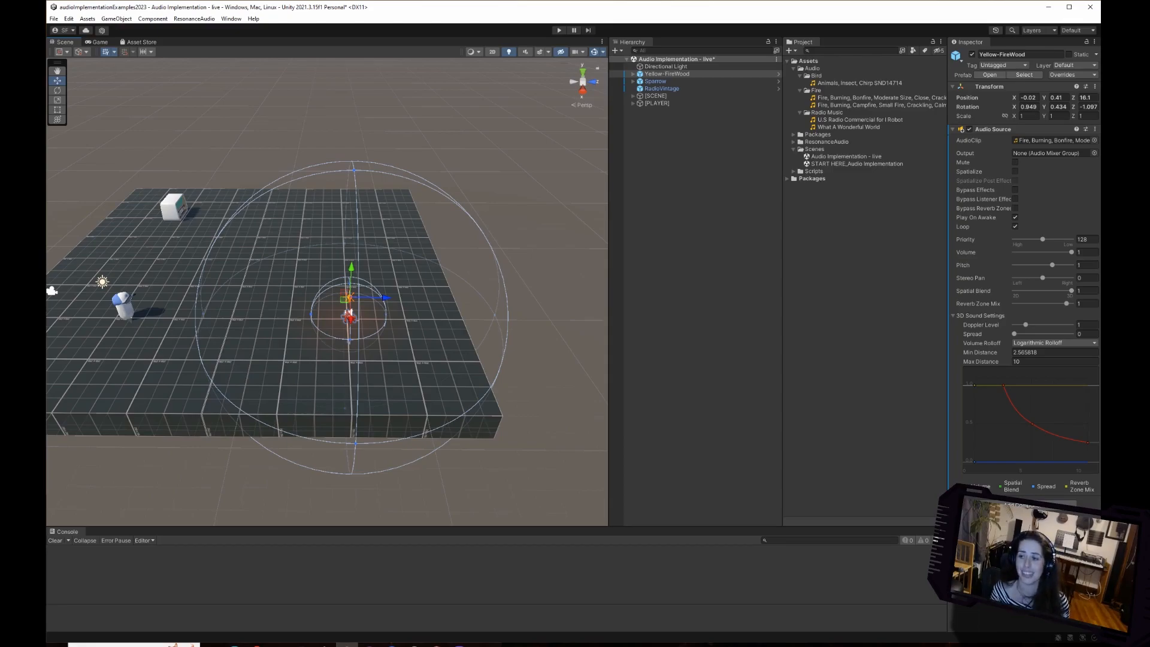
{"action": "right_click_drag", "start_coordinate": [340, 308], "coordinate": [290, 331]}
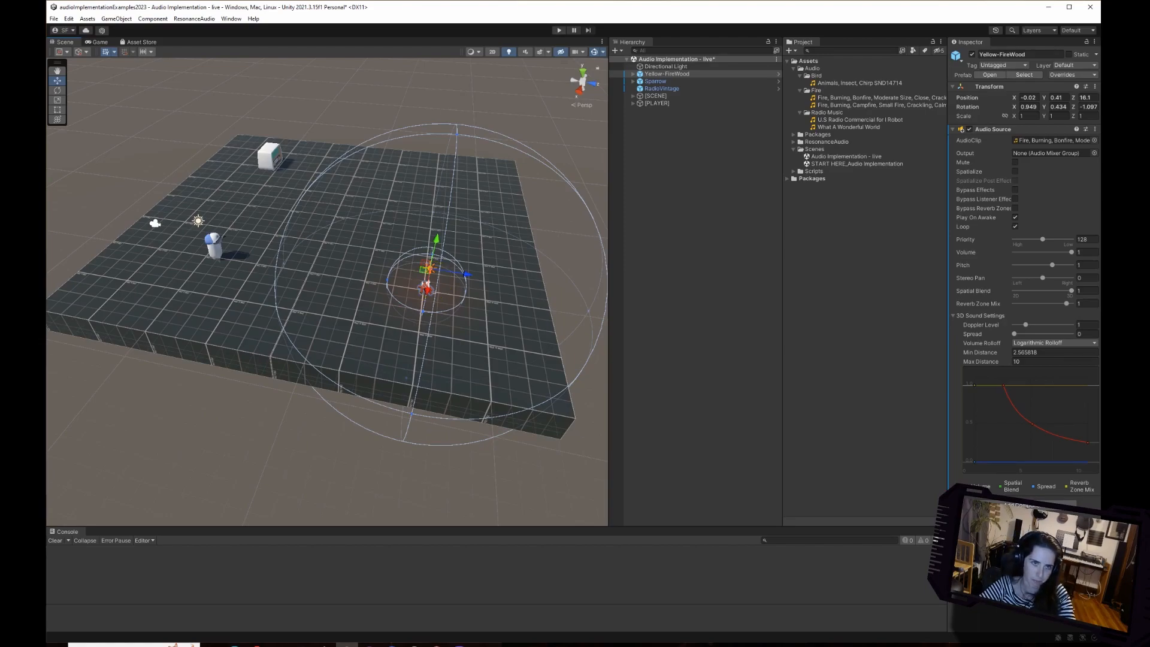
Run the scene and arrange the Scene view above the Game view, giving the Scene view more height.
{"action": "key", "text": "ctrl+p"}
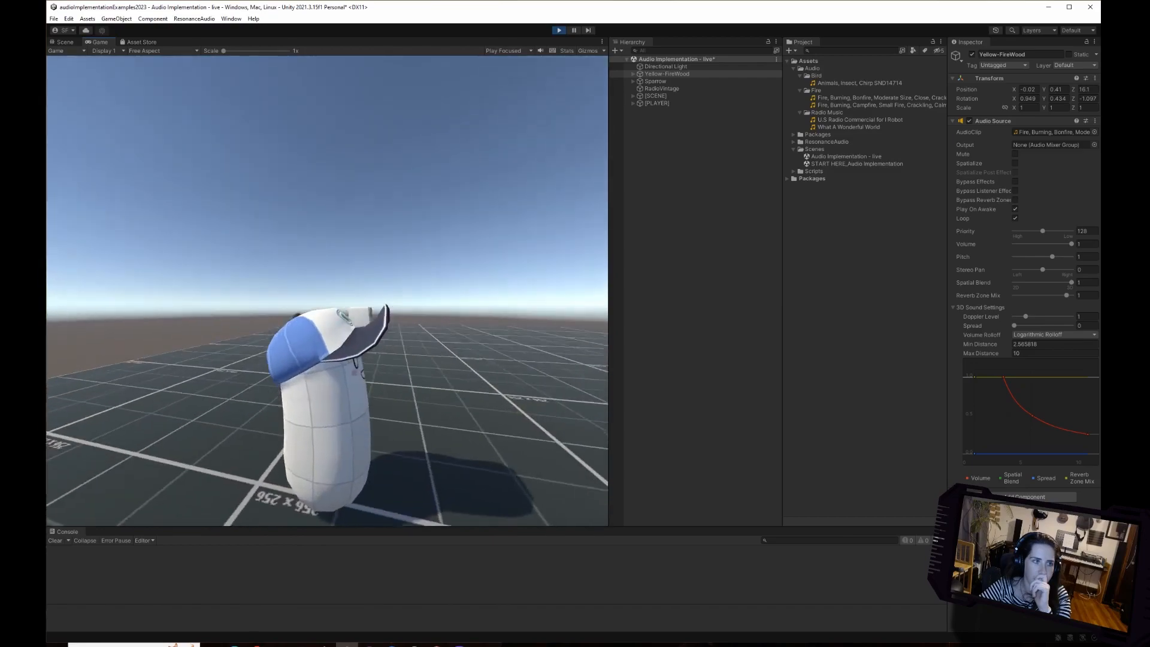
{"action": "left_click", "coordinate": [63, 42]}
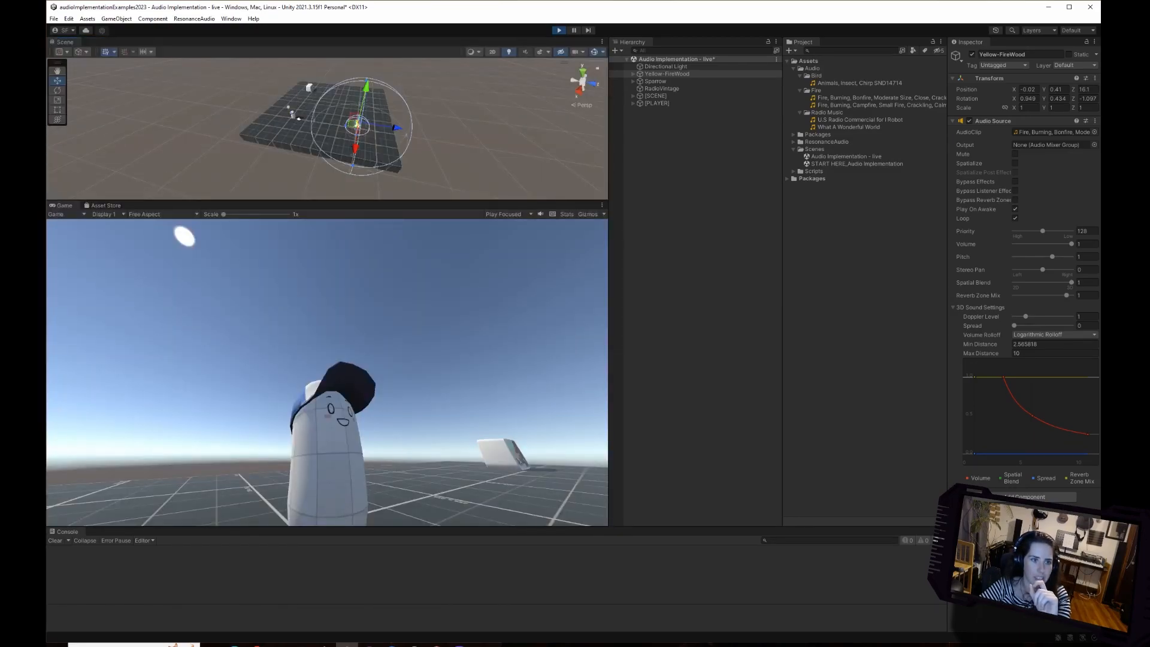
{"action": "left_click_drag", "start_coordinate": [327, 201], "coordinate": [327, 330]}
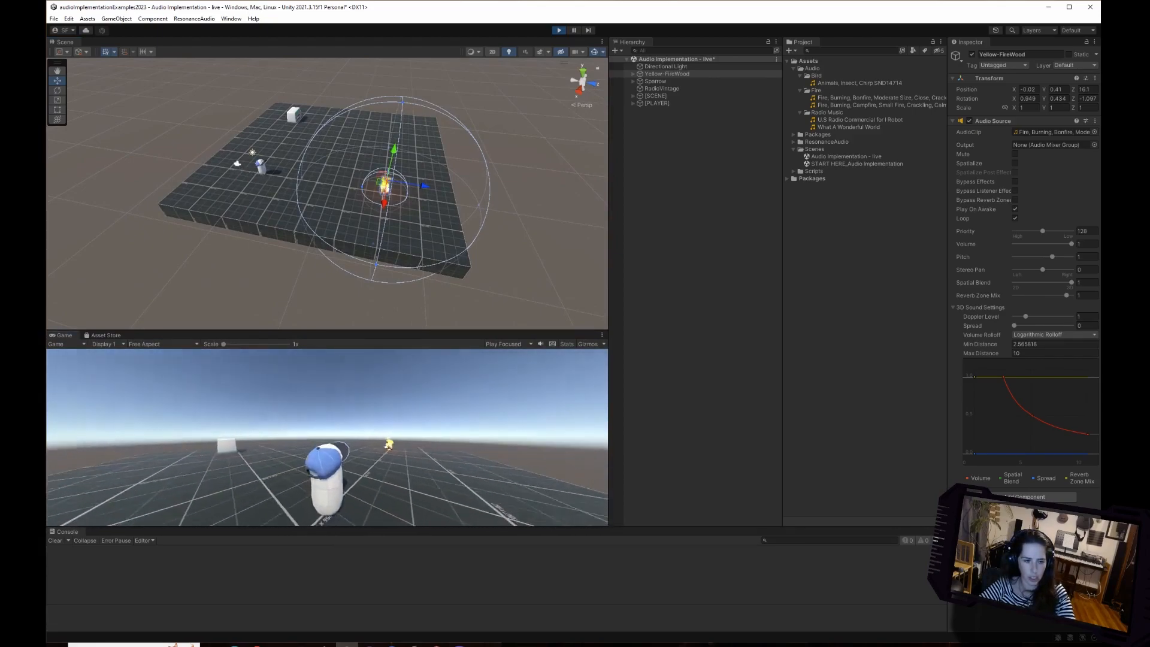
Walk the character up to the fire and back out past the Max Distance sphere to the radio to test the falloff.
{"action": "key", "text": "w"}
{"action": "key", "text": "w"}
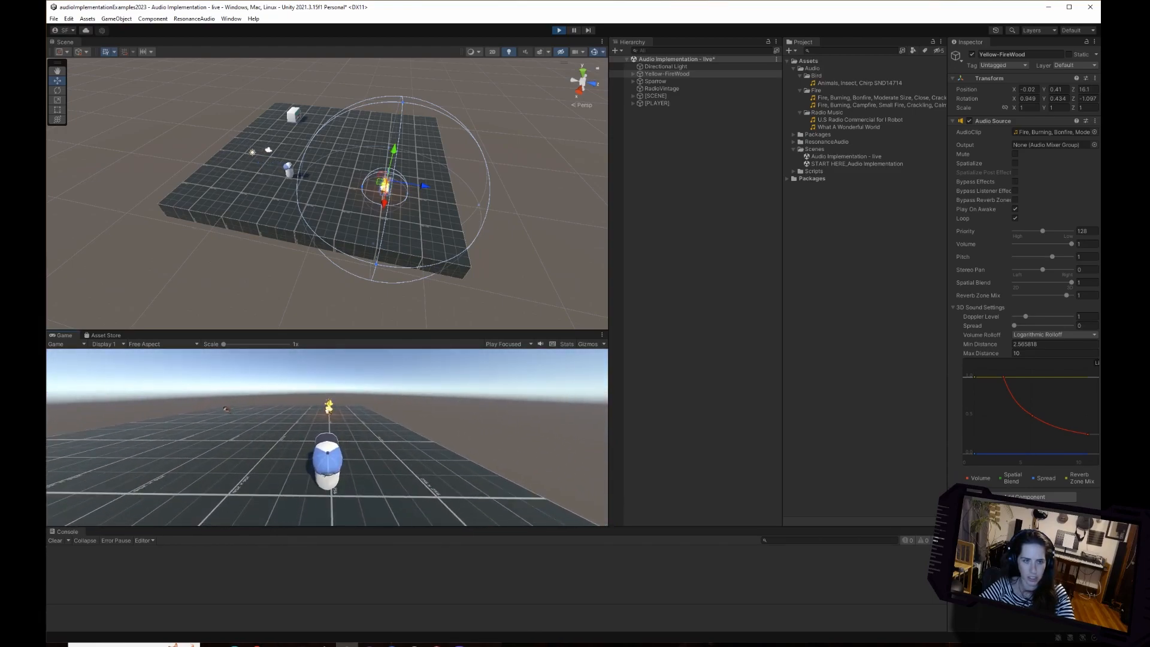
{"action": "key", "text": "w"}
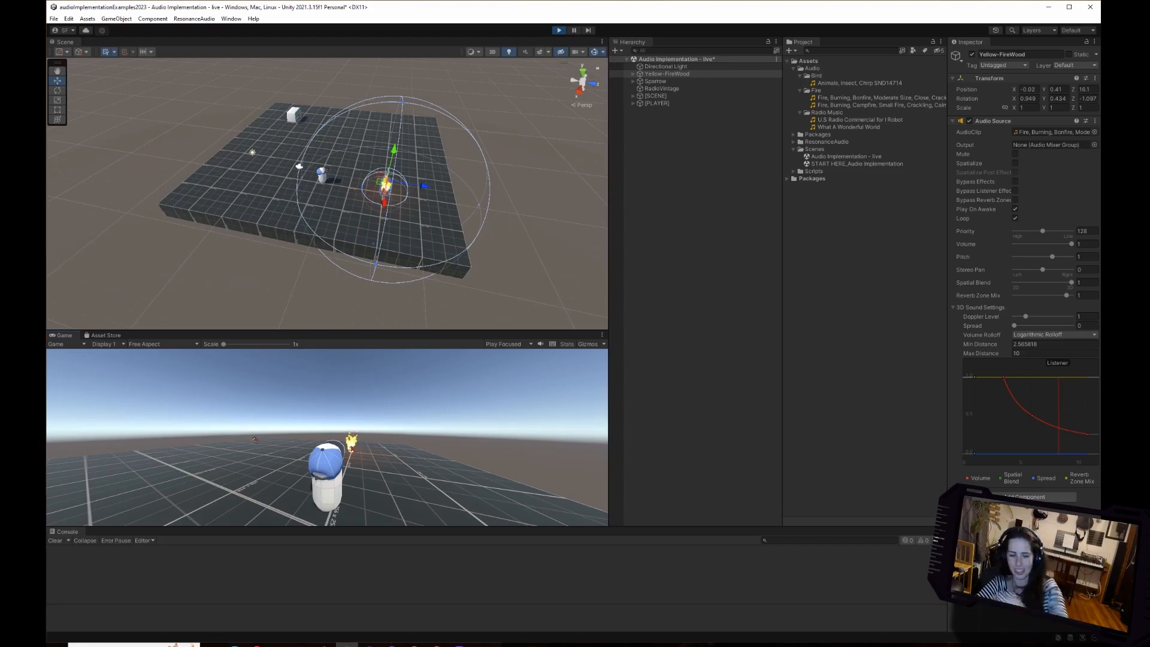
{"action": "key", "text": "w"}
{"action": "key", "text": "w"}
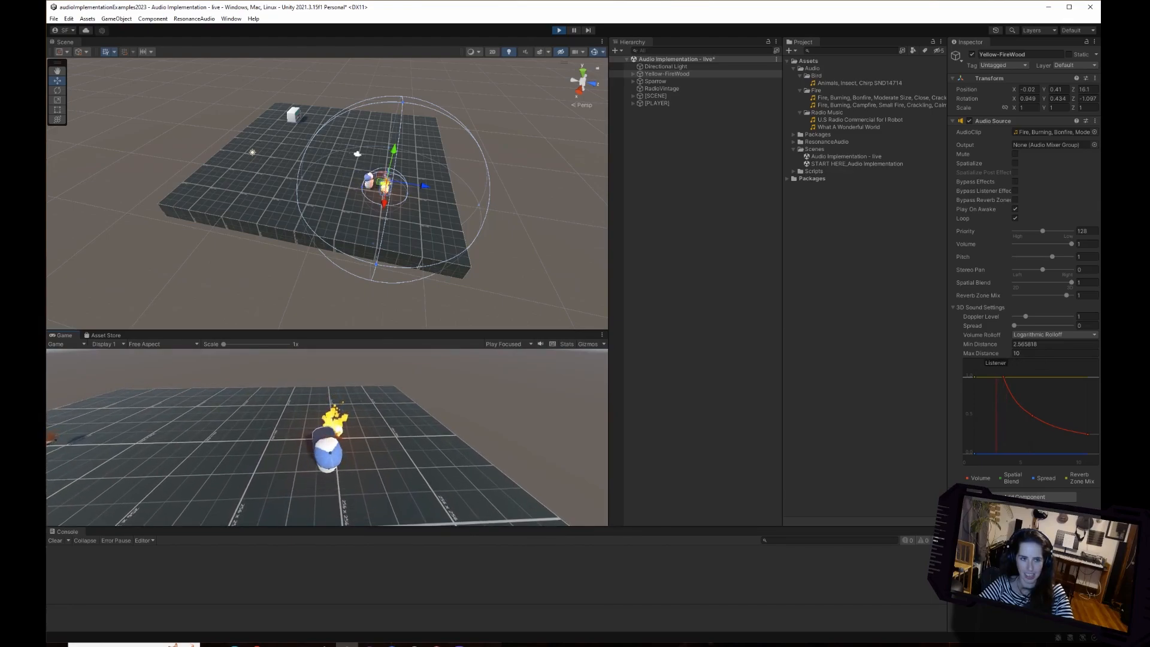
{"action": "key", "text": "s"}
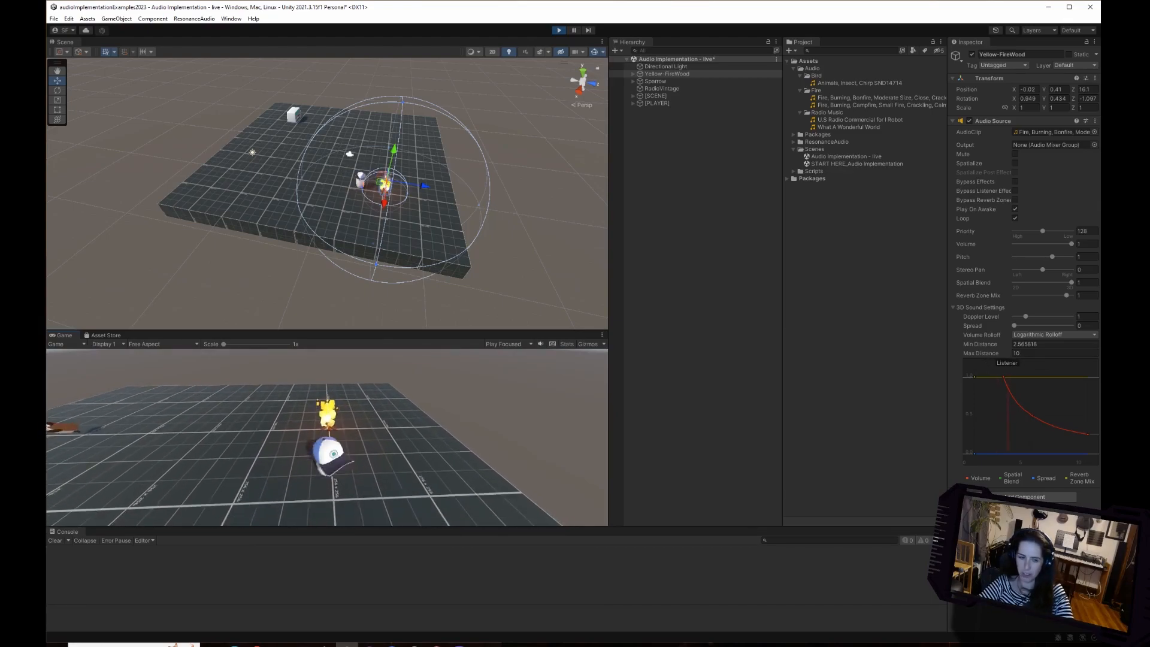
{"action": "key", "text": "s"}
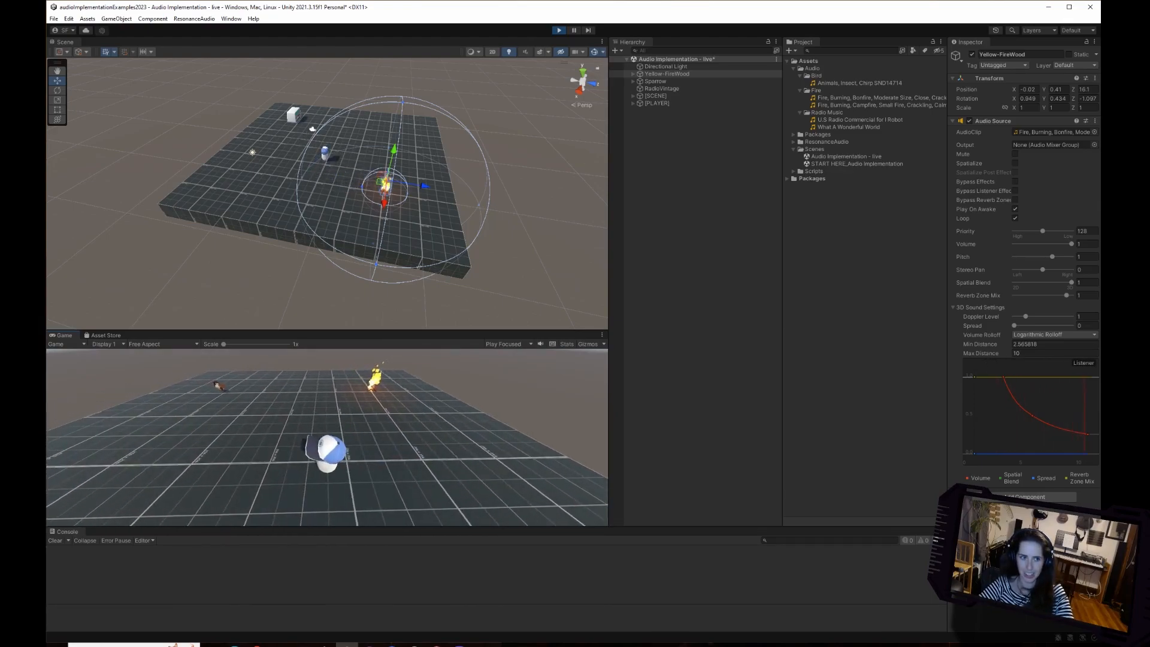
{"action": "key", "text": "s"}
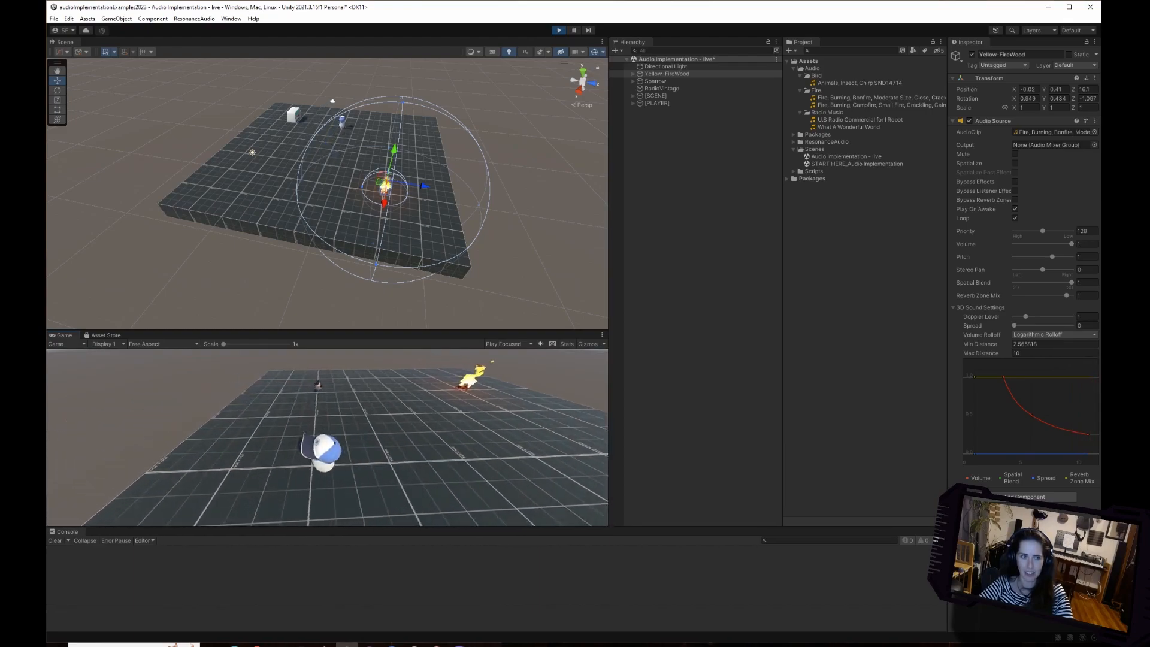
{"action": "key", "text": "s"}
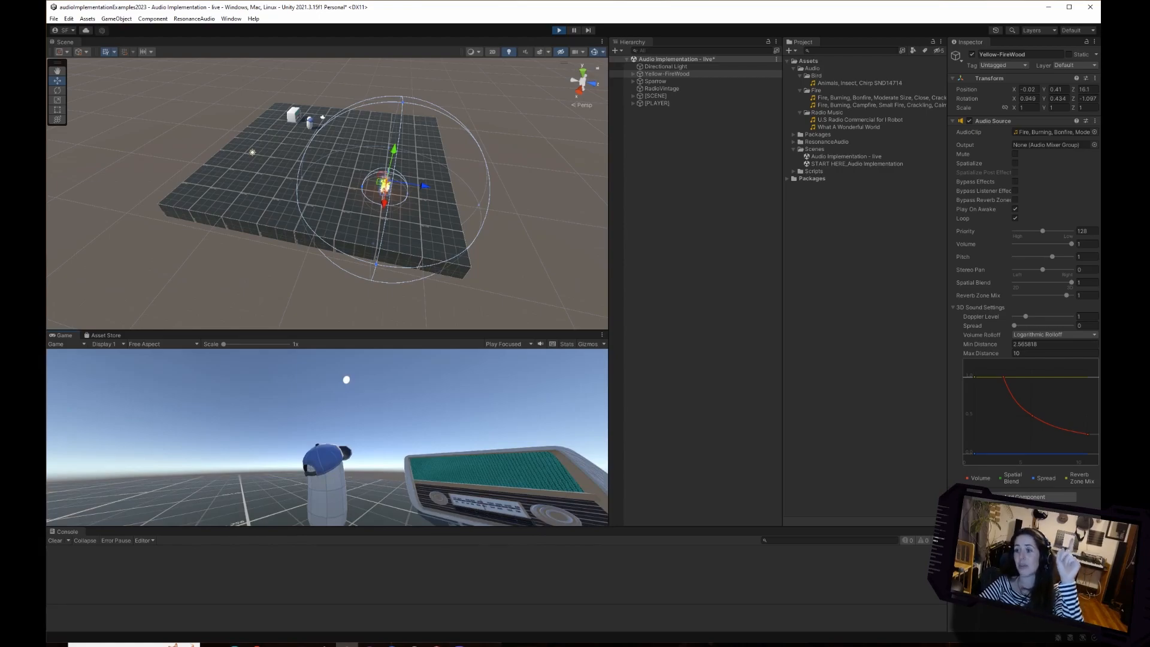
In play mode, pull the end of the fire's volume rolloff curve down to 0, walk toward the fire to test it, and stop playback.
{"action": "left_click_drag", "start_coordinate": [1087, 433], "coordinate": [1087, 453]}
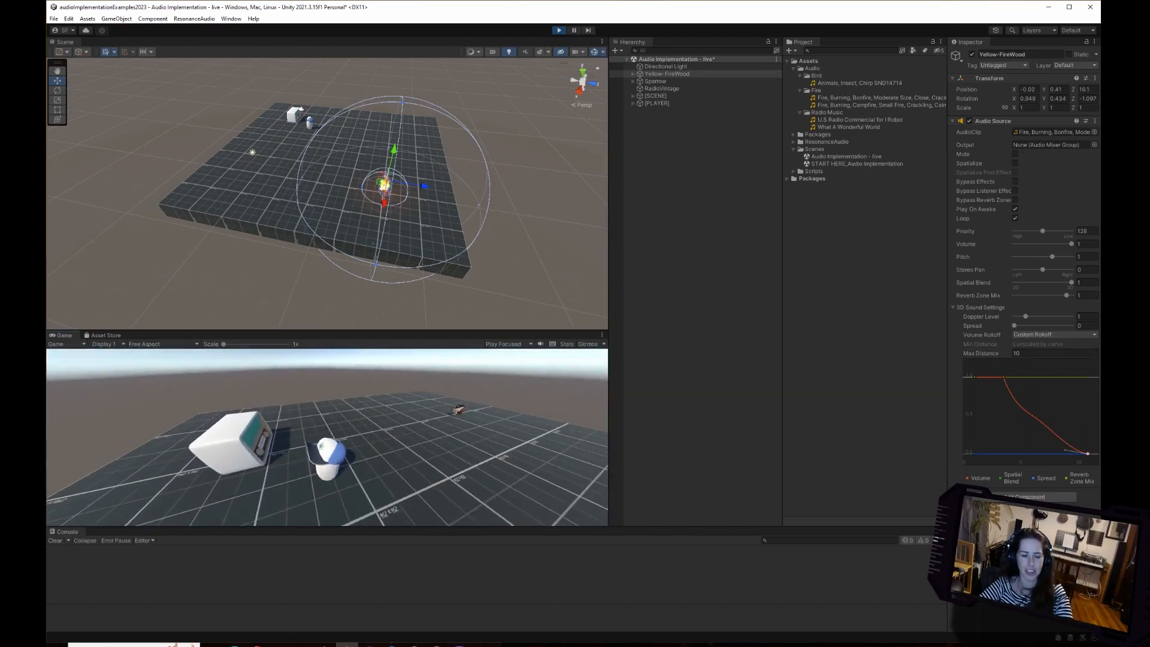
{"action": "key", "text": "w"}
{"action": "key", "text": "w"}
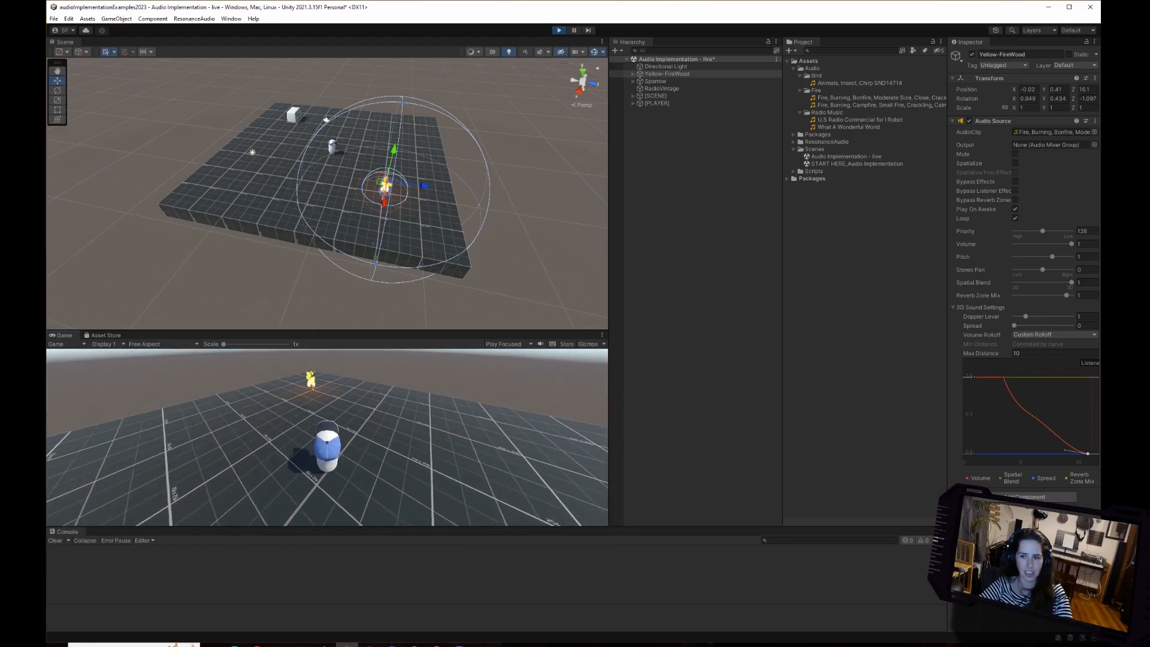
{"action": "key", "text": "w"}
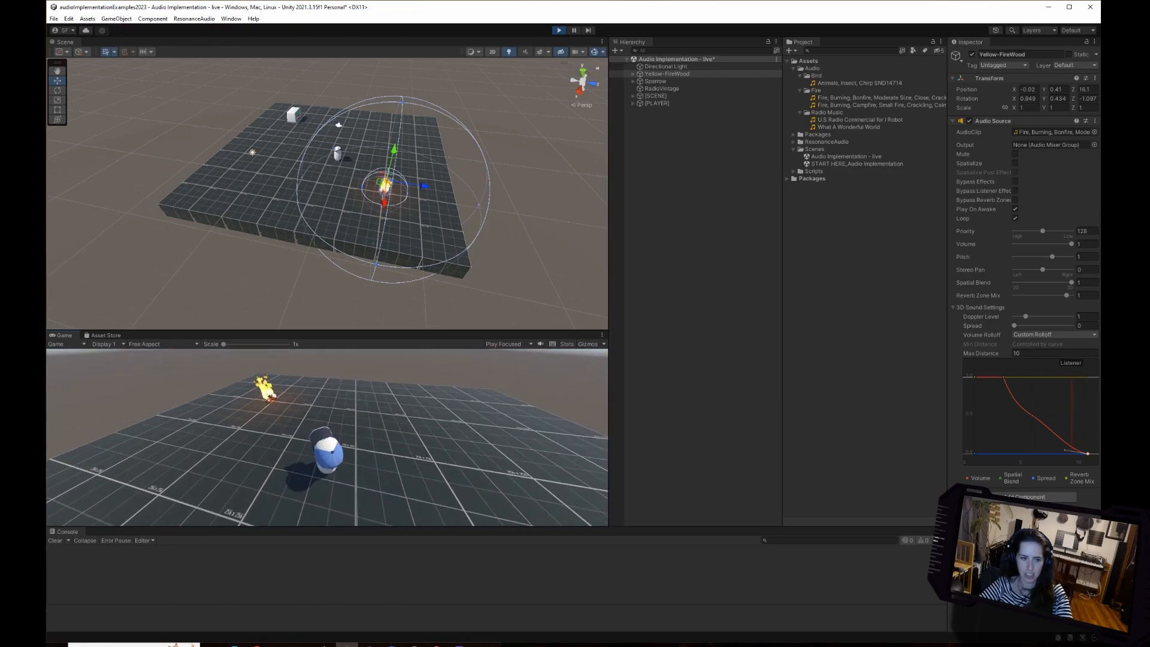
{"action": "key", "text": "w"}
{"action": "key", "text": "w"}
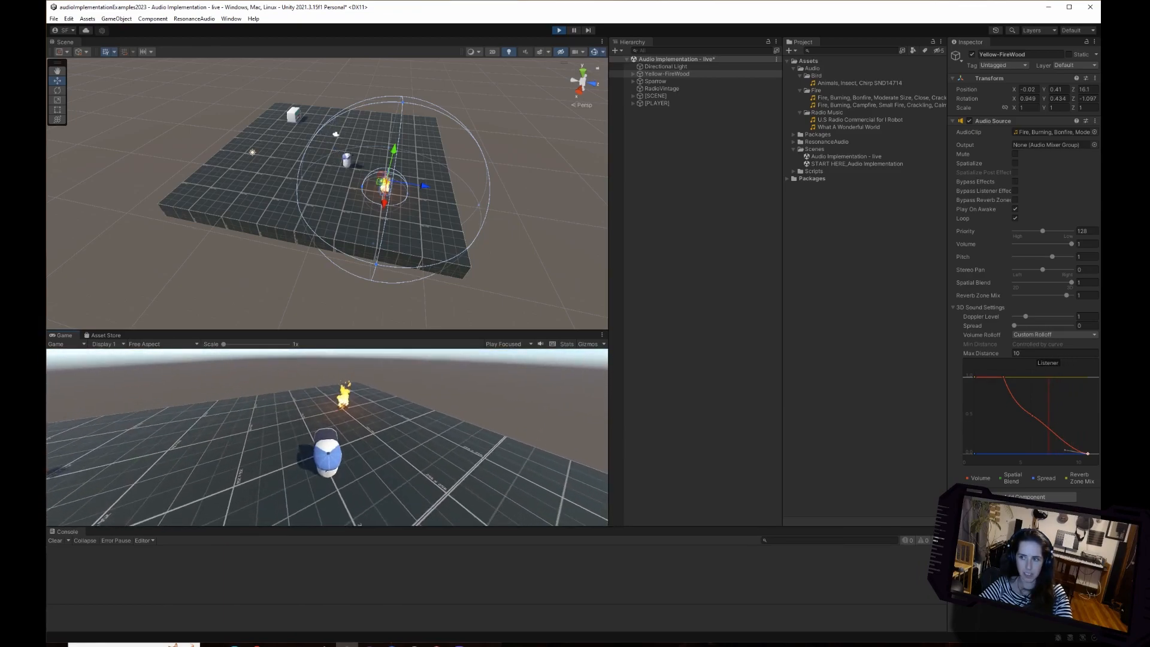
{"action": "key", "text": "w"}
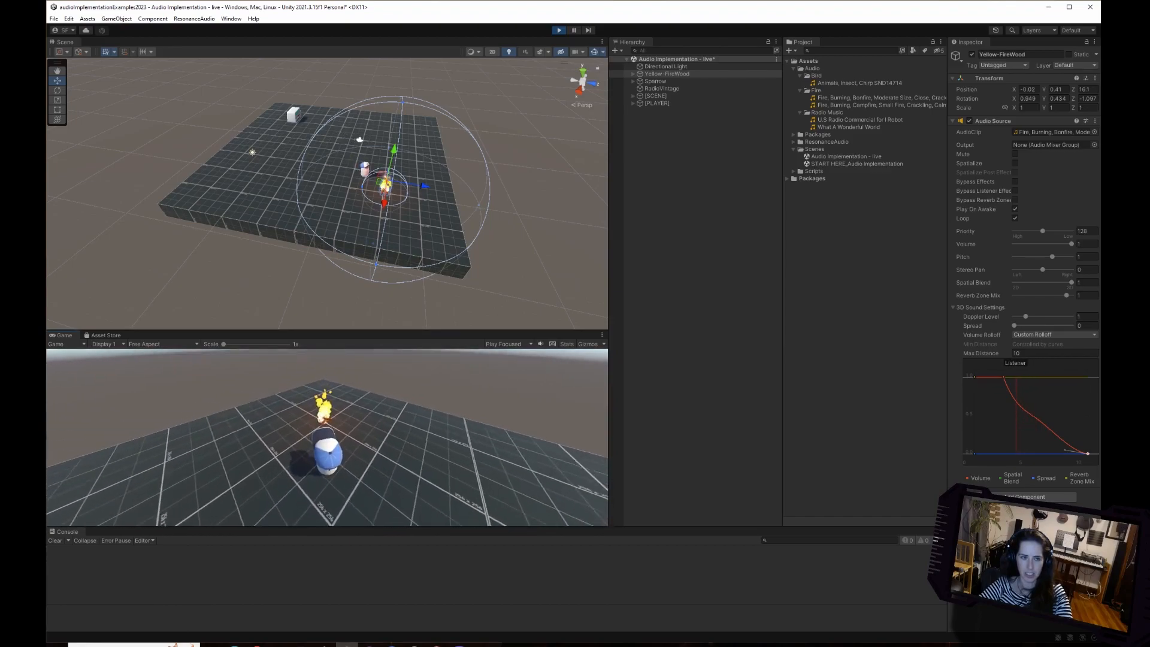
{"action": "key", "text": "w"}
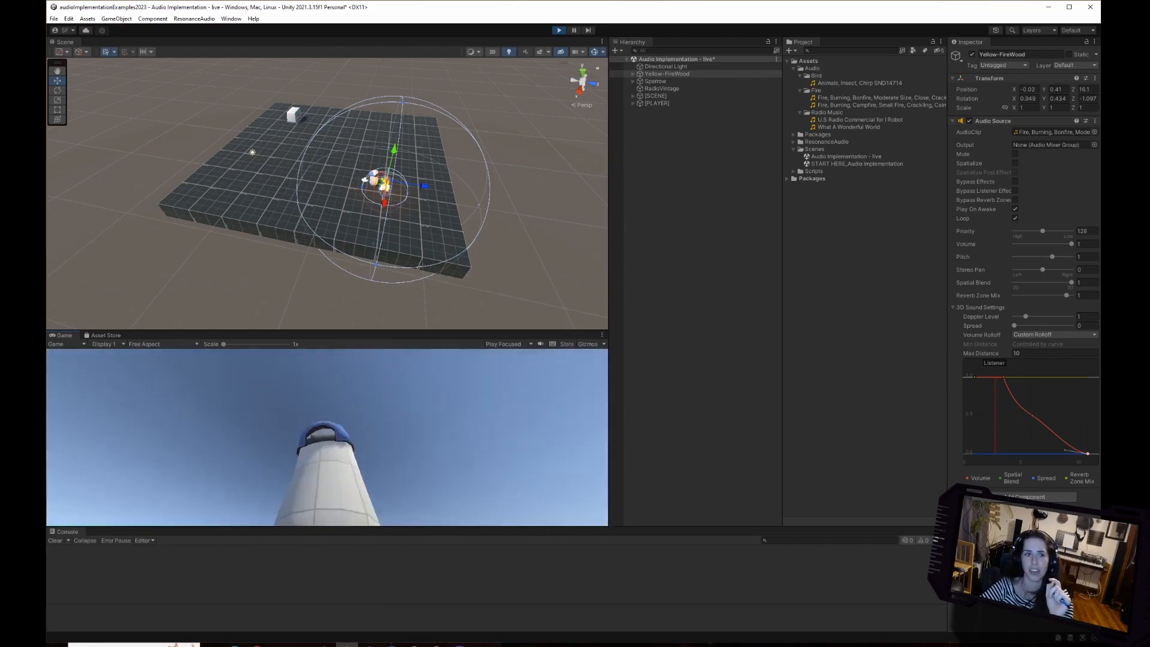
{"action": "key", "text": "ctrl+p"}
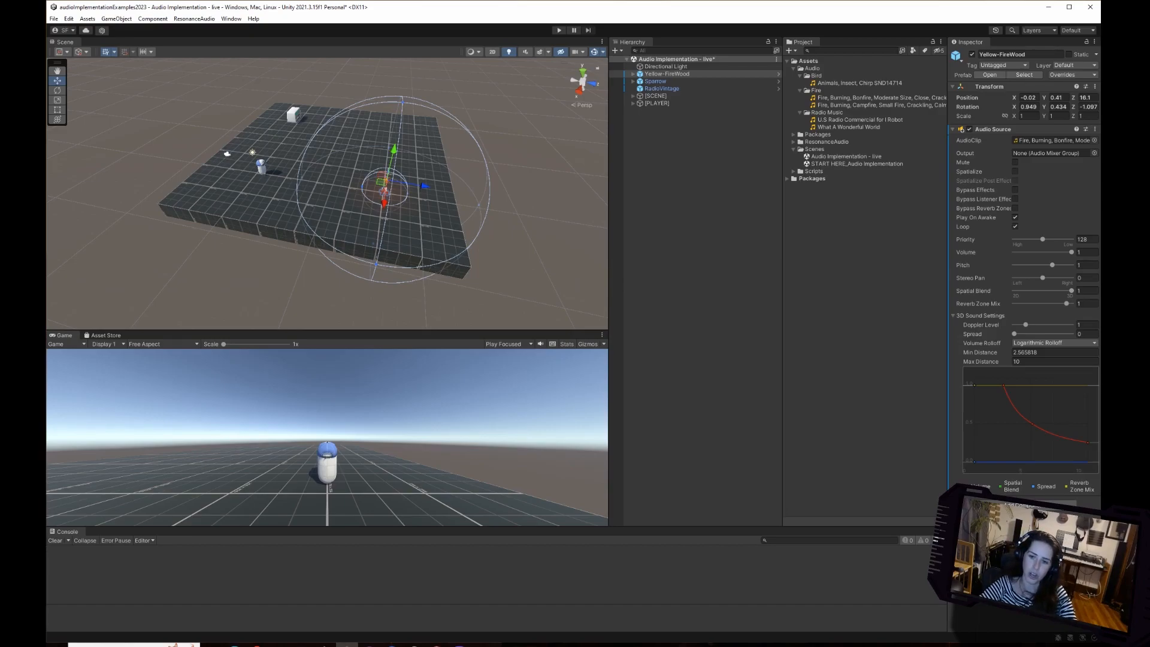
Reshape the fire's volume rolloff into a steeper custom curve: lower its end point to 0 and shift its start and middle points to shorter distances.
{"action": "left_click_drag", "start_coordinate": [1087, 442], "coordinate": [1088, 462]}
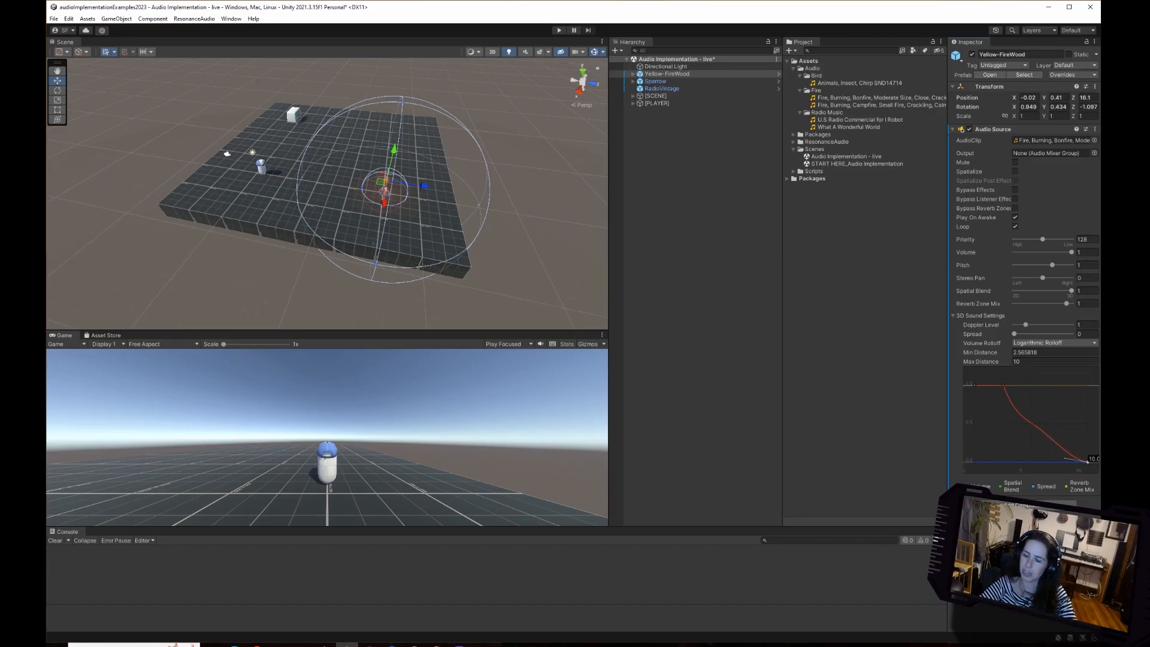
{"action": "left_click_drag", "start_coordinate": [1004, 385], "coordinate": [981, 385]}
{"action": "left_click_drag", "start_coordinate": [1032, 423], "coordinate": [1017, 441]}
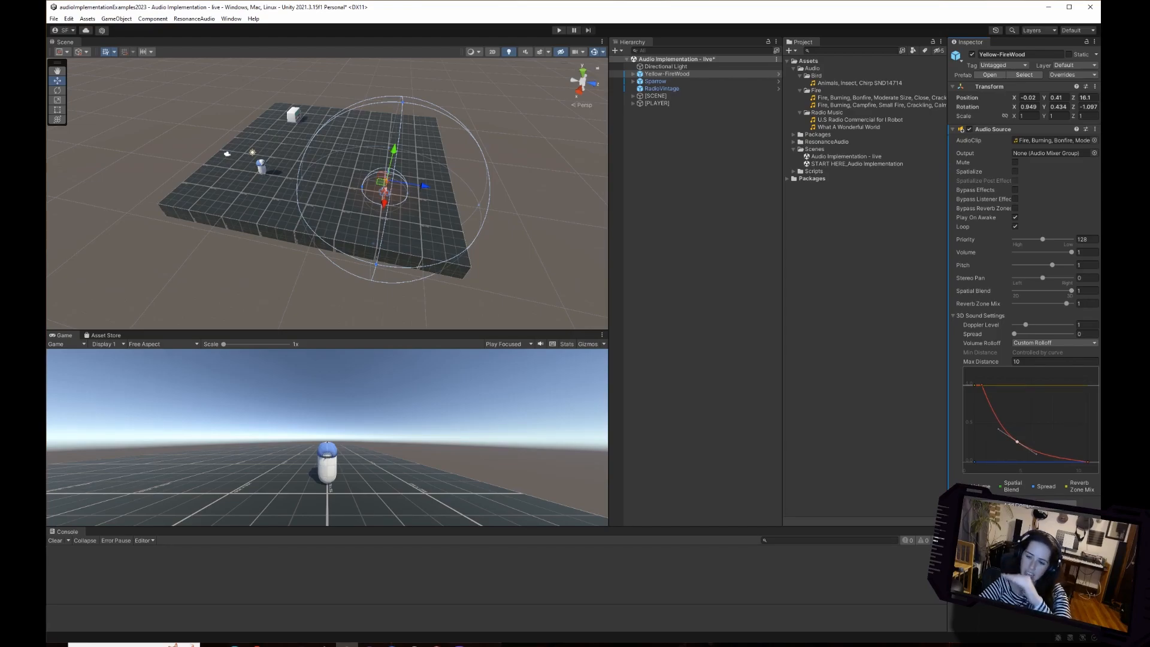
{"action": "left_click", "coordinate": [1017, 441]}
{"action": "left_click", "coordinate": [983, 384]}
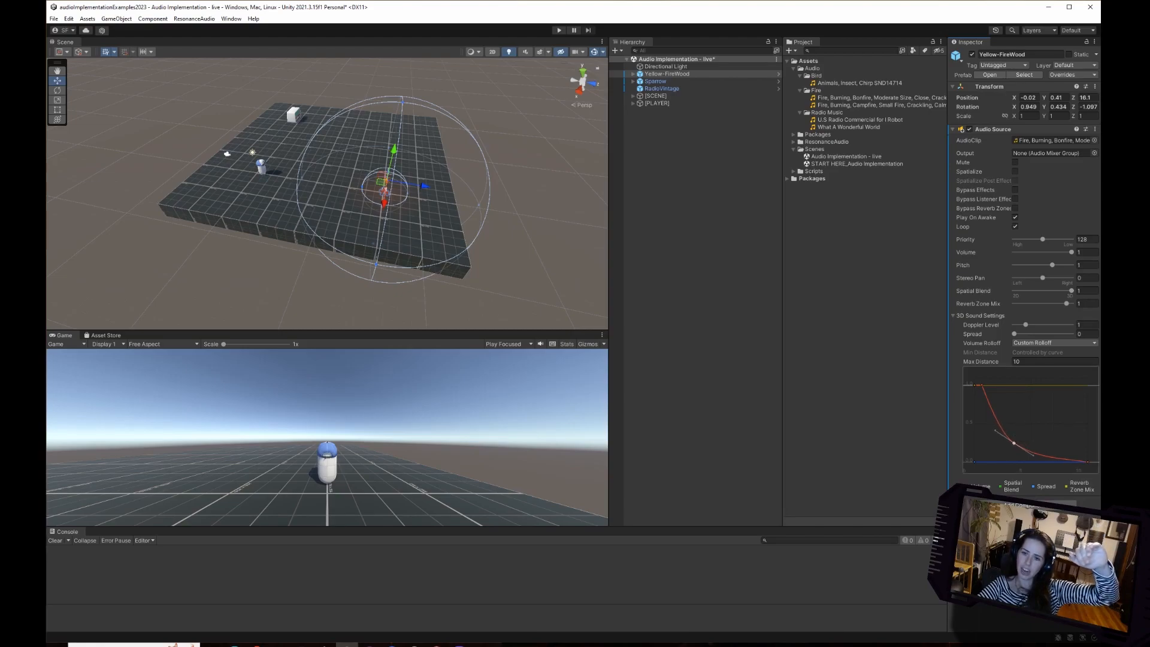
{"action": "left_click_drag", "start_coordinate": [983, 384], "coordinate": [989, 386]}
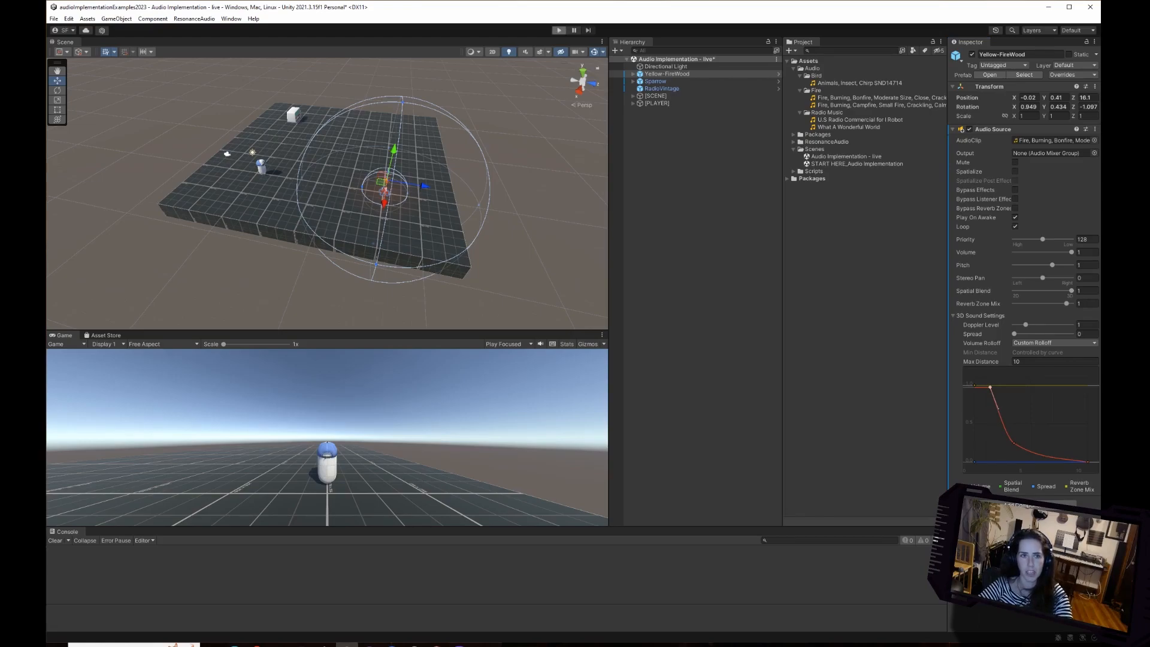
Run the scene and walk the character from the start point up to the fire to test the reshaped volume rolloff.
{"action": "key", "text": "ctrl+p"}
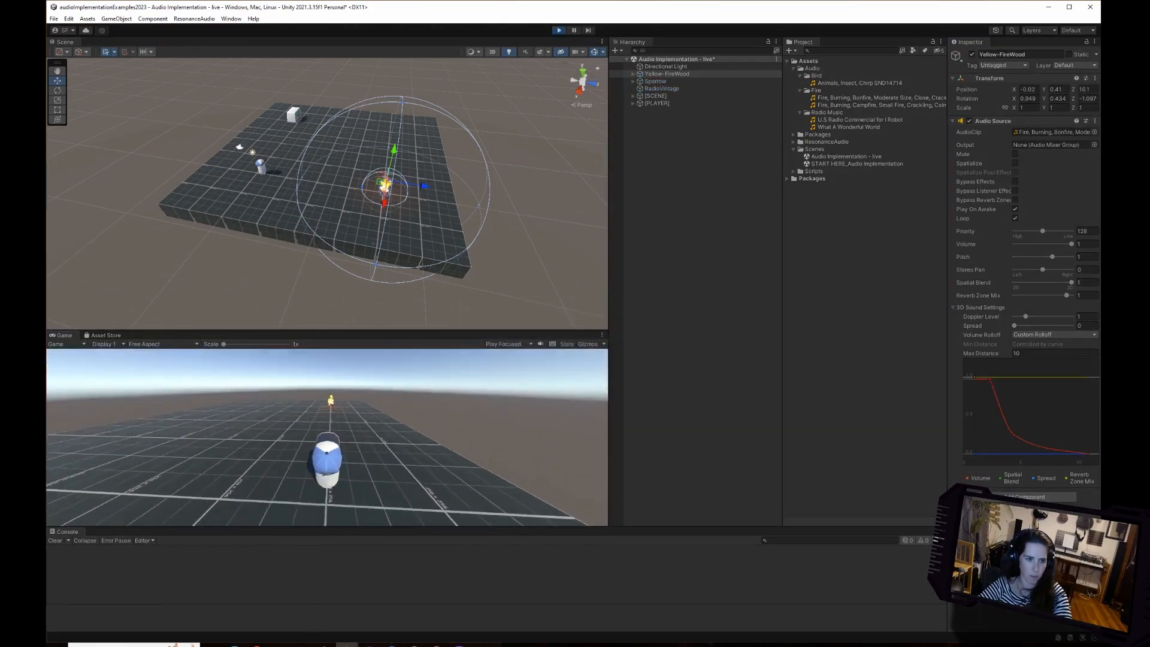
{"action": "key", "text": "d"}
{"action": "key", "text": "w"}
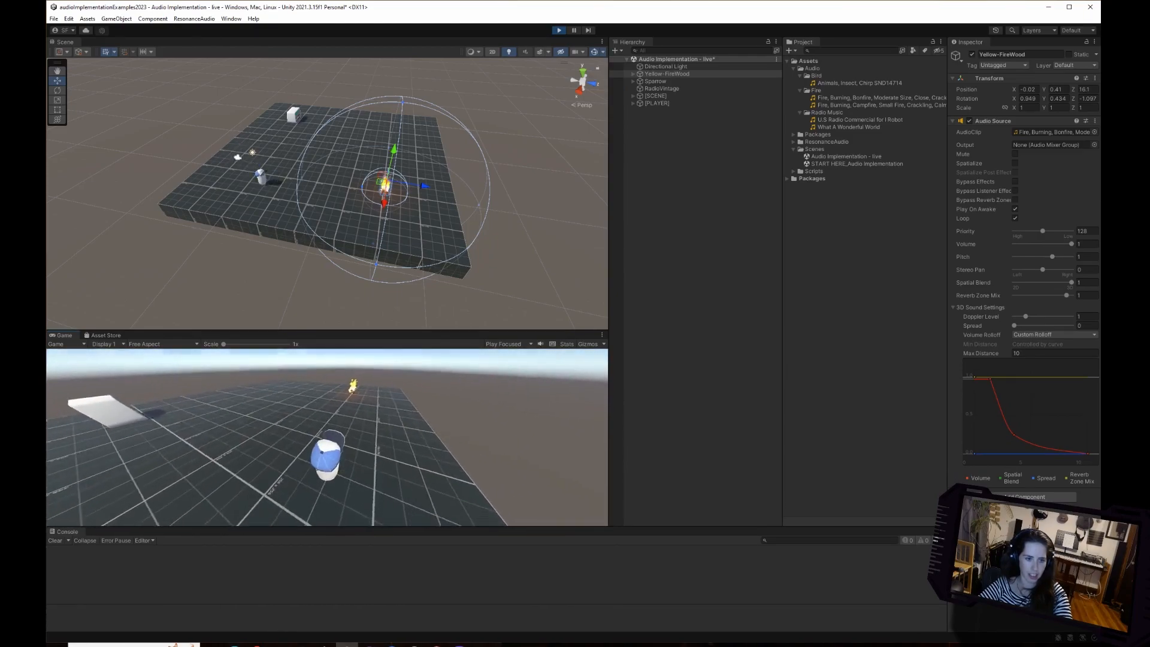
{"action": "key", "text": "s"}
{"action": "key", "text": "w"}
{"action": "key", "text": "w"}
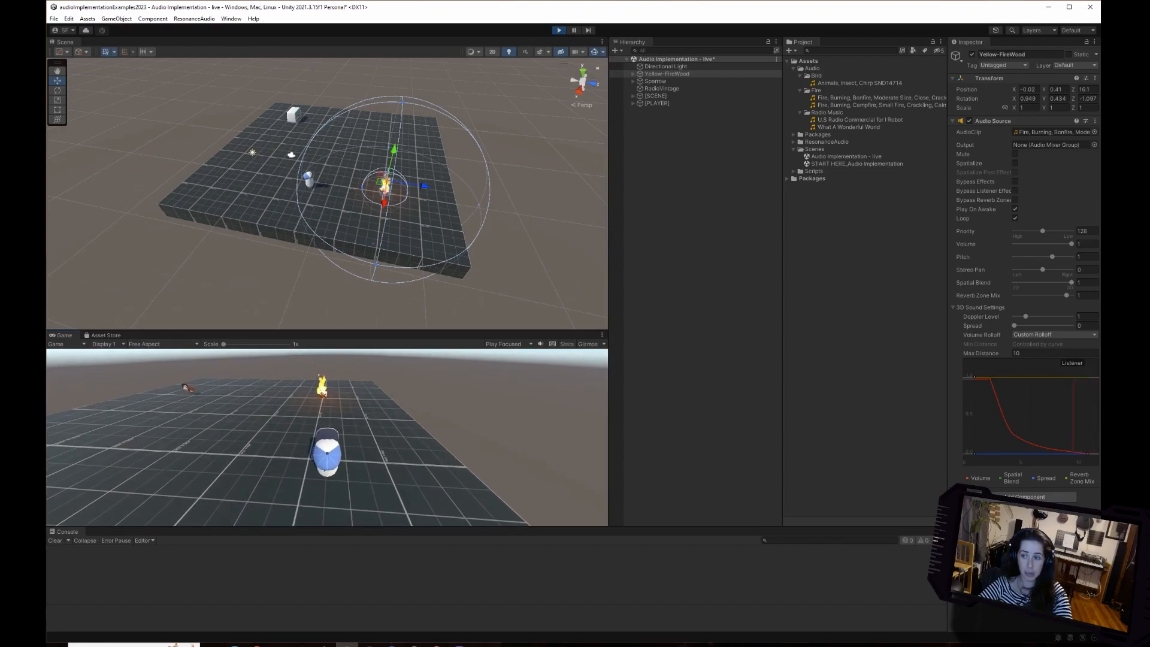
{"action": "key", "text": "w"}
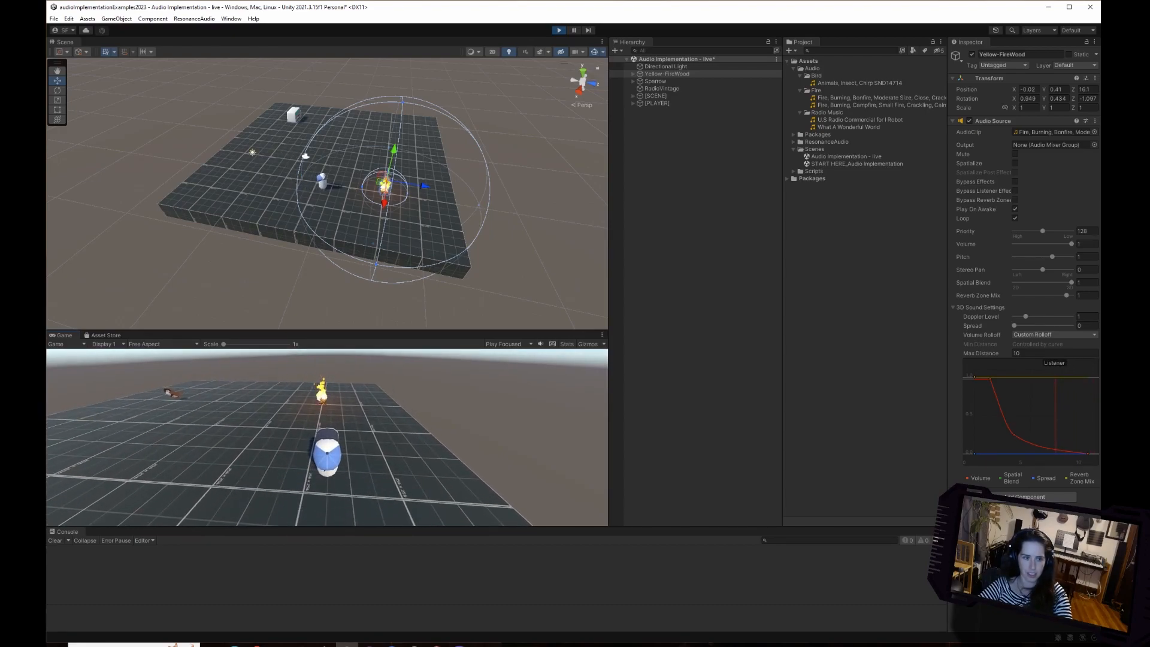
{"action": "key", "text": "w"}
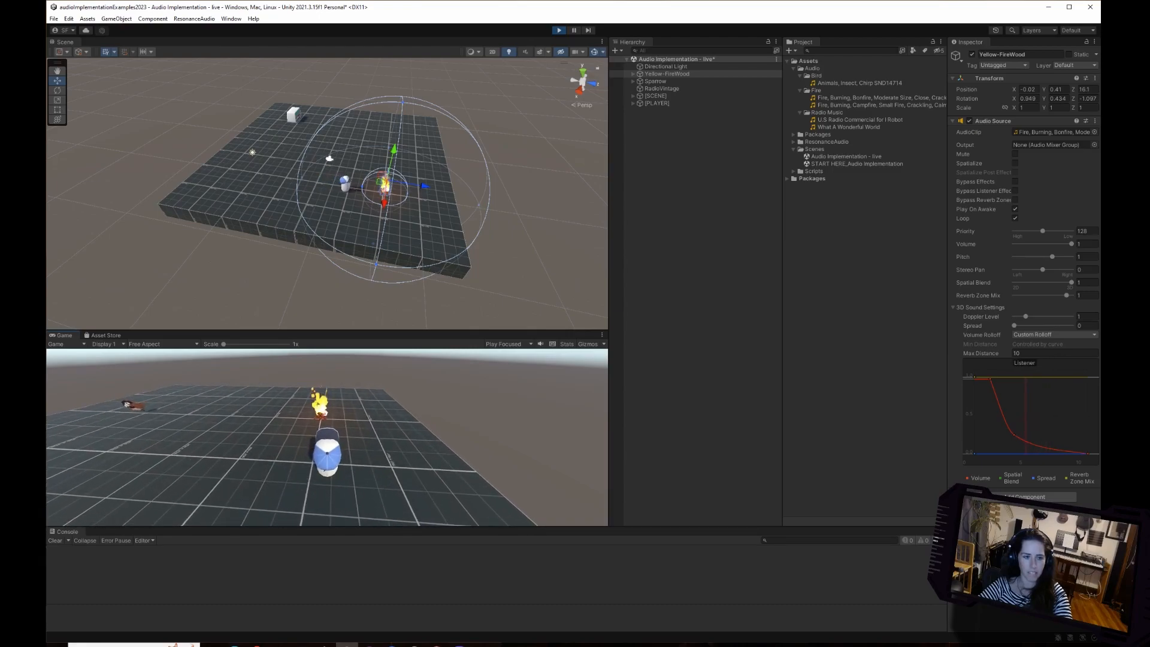
{"action": "key", "text": "w"}
{"action": "key", "text": "w"}
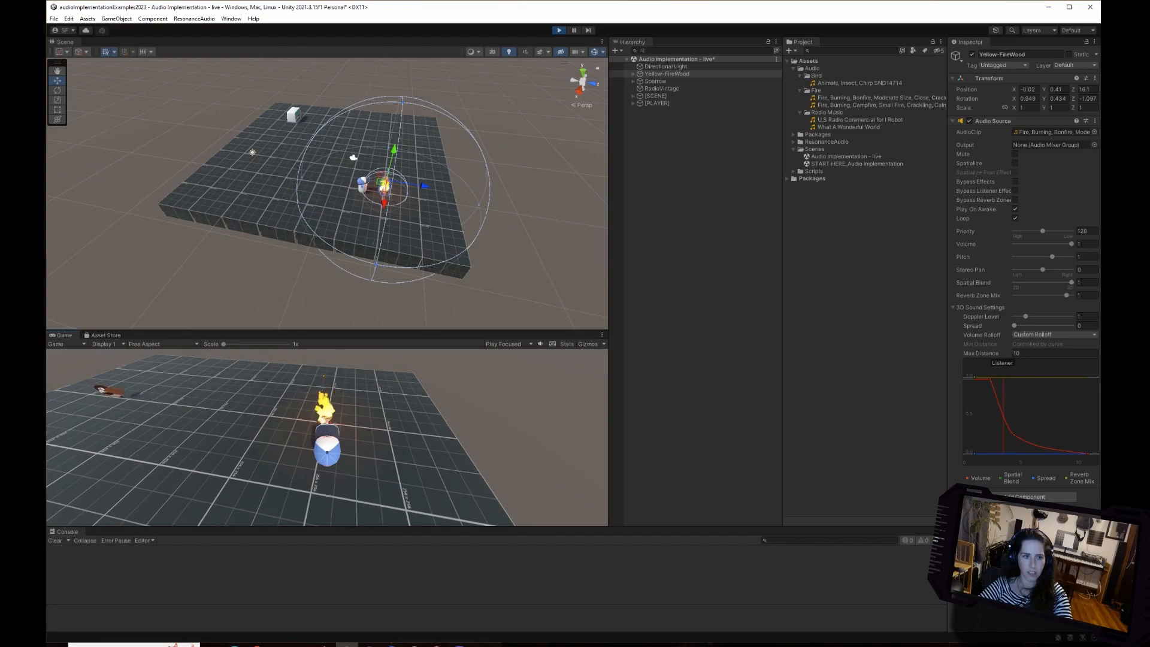
{"action": "key", "text": "w"}
Walk the character away from the fire, return to it, and head back out beyond the Max Distance sphere to compare the falloff.
{"action": "key", "text": "a"}
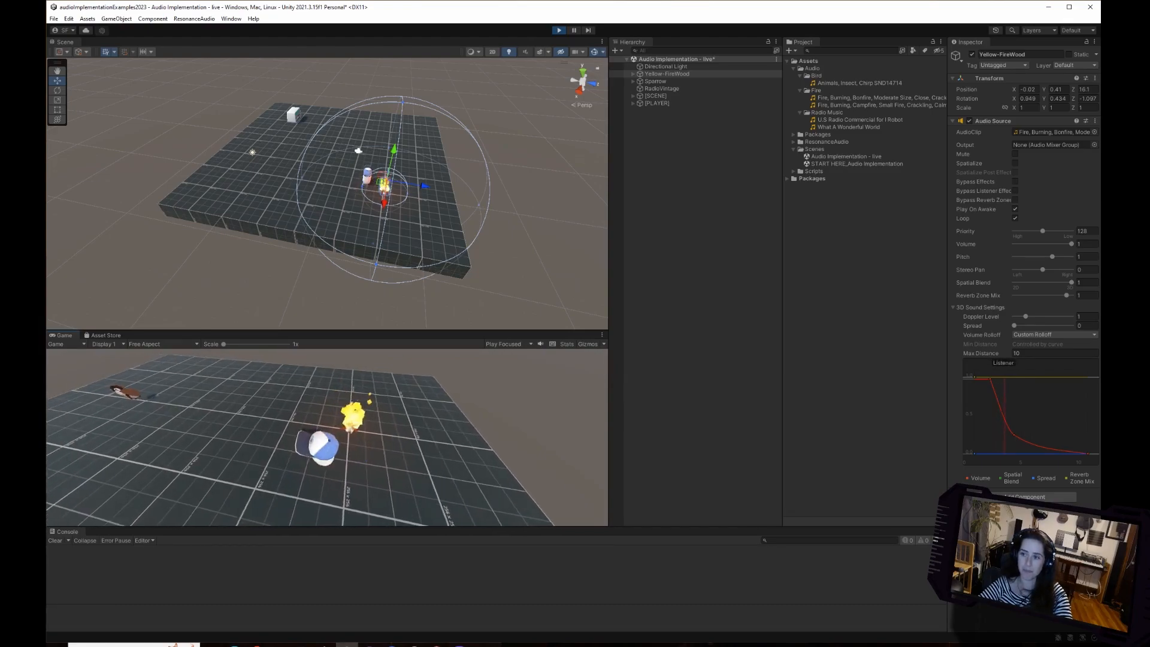
{"action": "key", "text": "a"}
{"action": "key", "text": "w"}
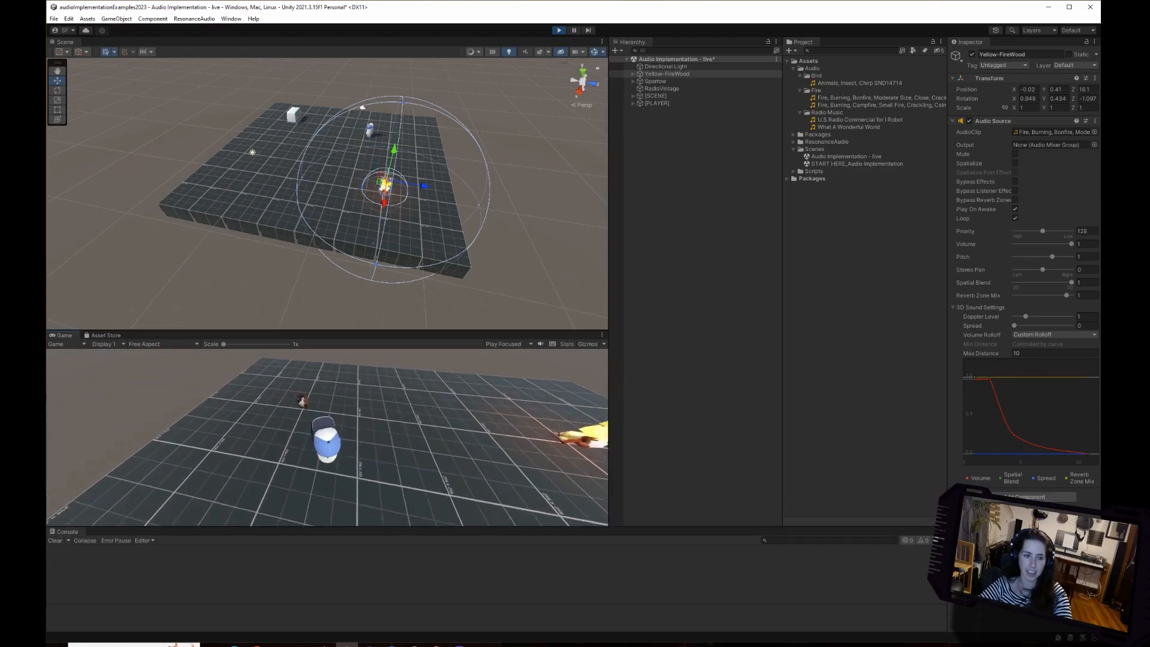
{"action": "key", "text": "w"}
{"action": "key", "text": "w"}
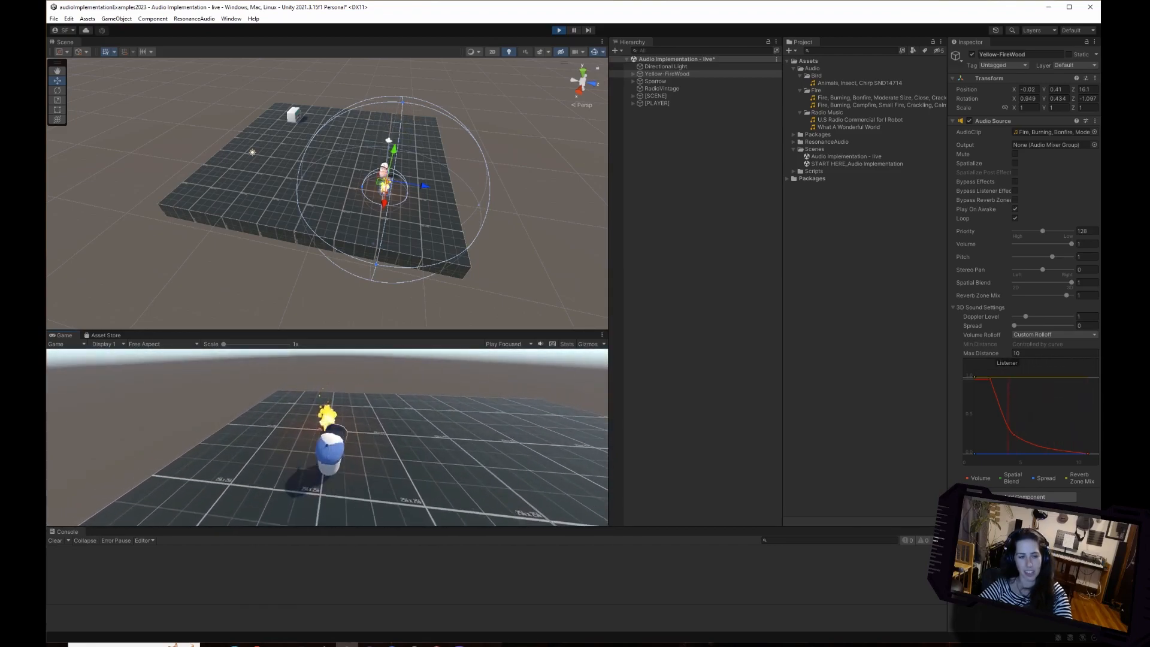
{"action": "key", "text": "d"}
{"action": "key", "text": "s"}
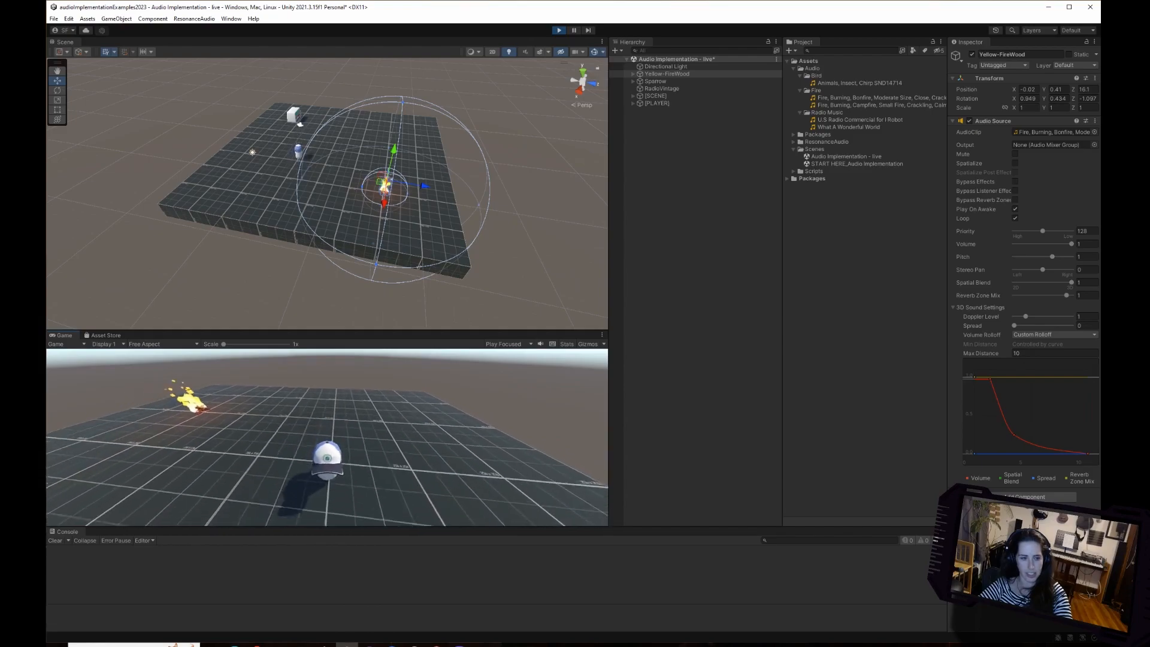
{"action": "key", "text": "s"}
{"action": "key", "text": "d"}
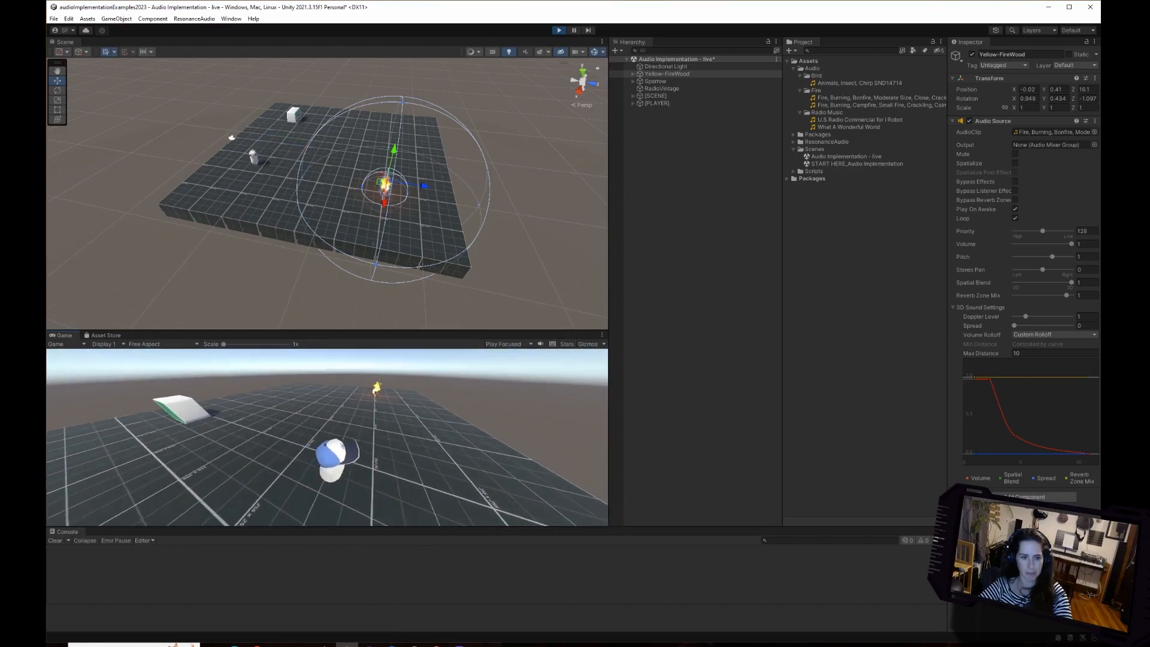
Approach and pass the fire once more, and bring the character around to the edge of the Max Distance sphere.
{"action": "key", "text": "w"}
{"action": "key", "text": "w"}
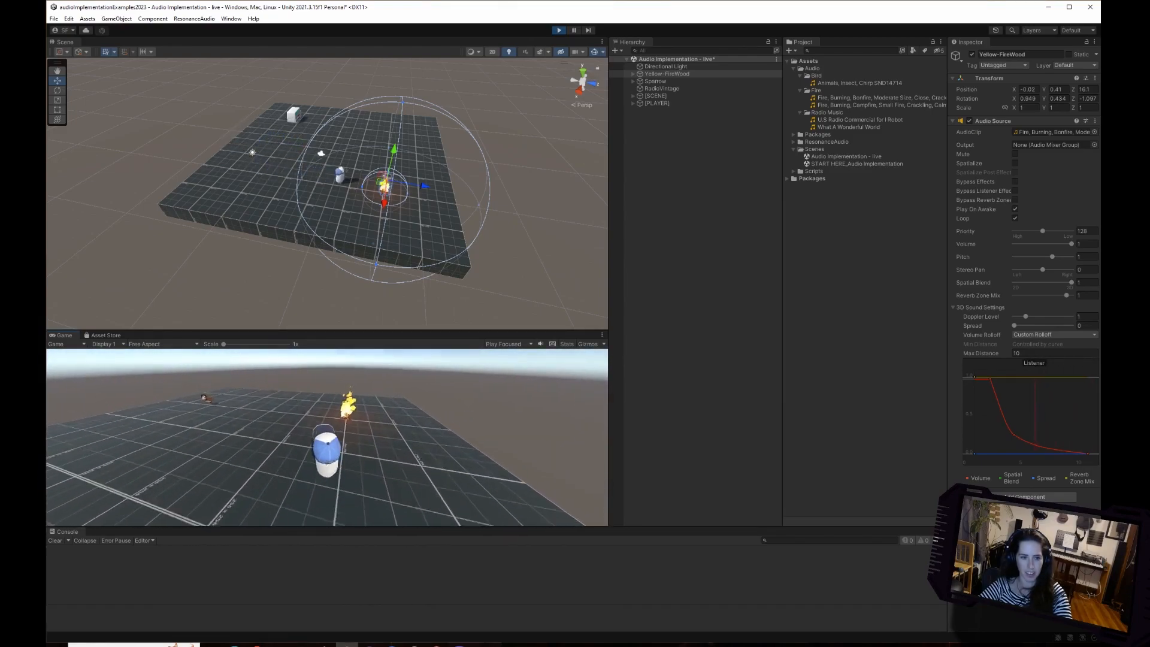
{"action": "key", "text": "w"}
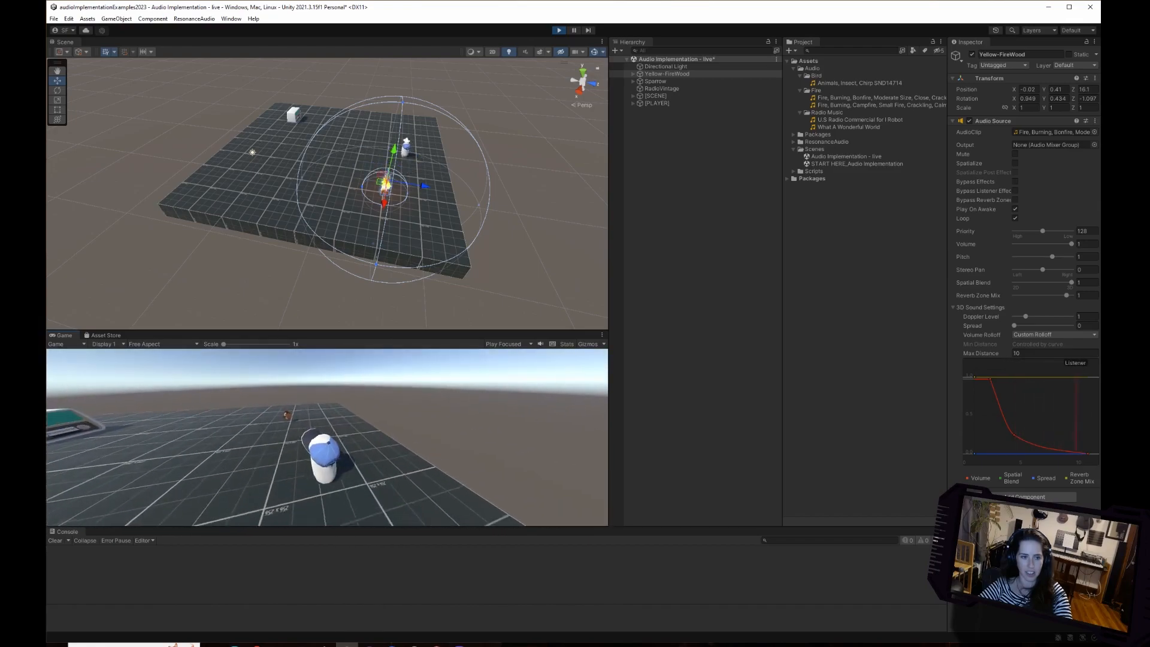
{"action": "key", "text": "s"}
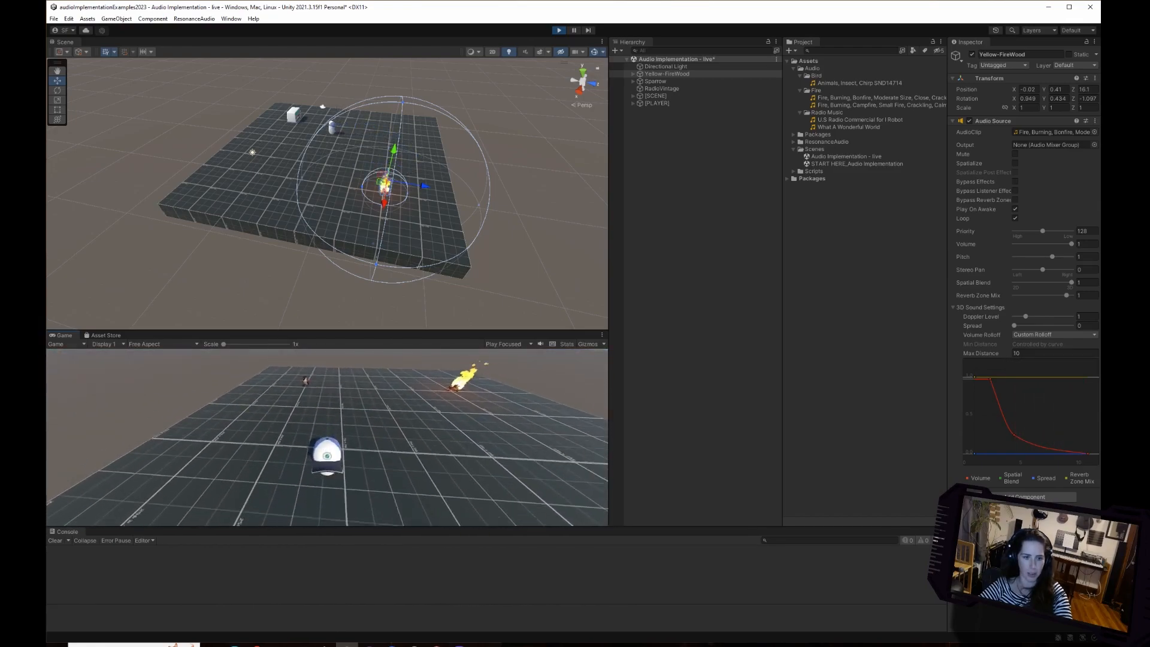
{"action": "key", "text": "d"}
{"action": "key", "text": "d"}
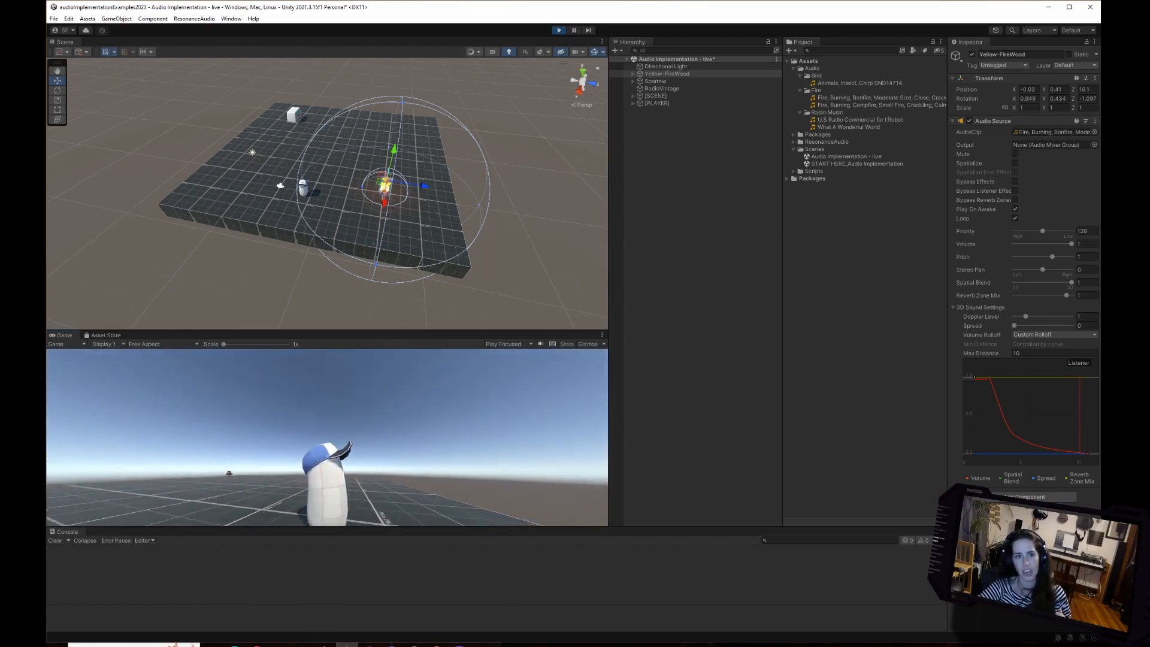
In play mode, enlarge the fire's Max Distance sphere to about 11.04 and walk the character in toward the fire and back out.
{"action": "left_click_drag", "start_coordinate": [478, 206], "coordinate": [492, 206]}
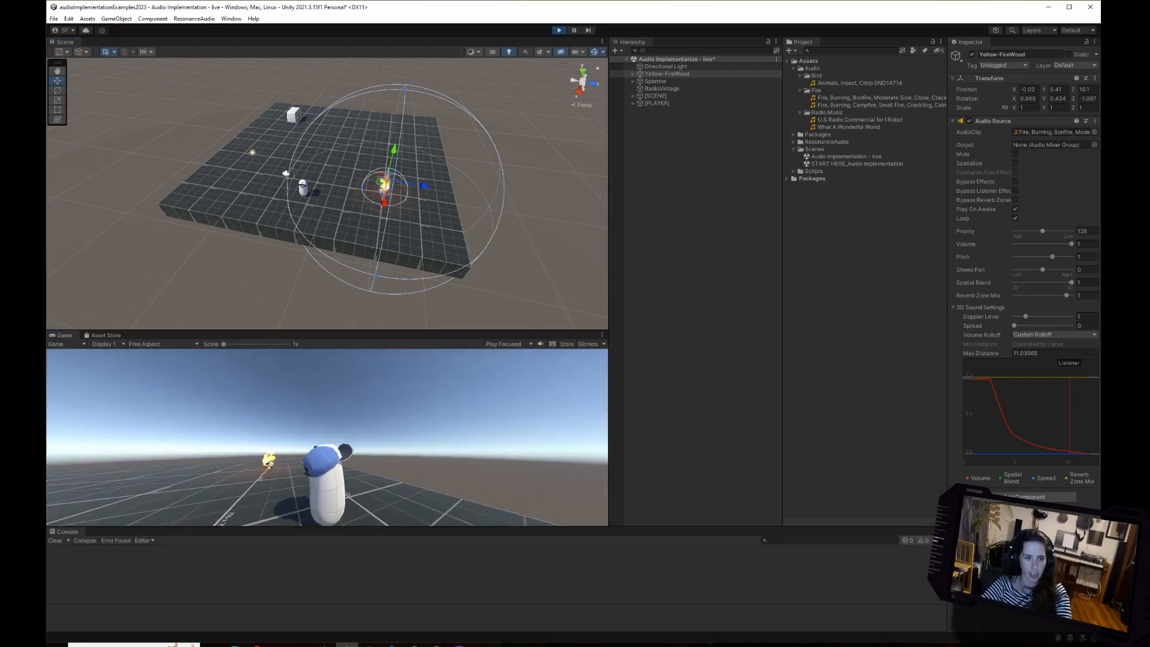
{"action": "key", "text": "d"}
{"action": "key", "text": "a"}
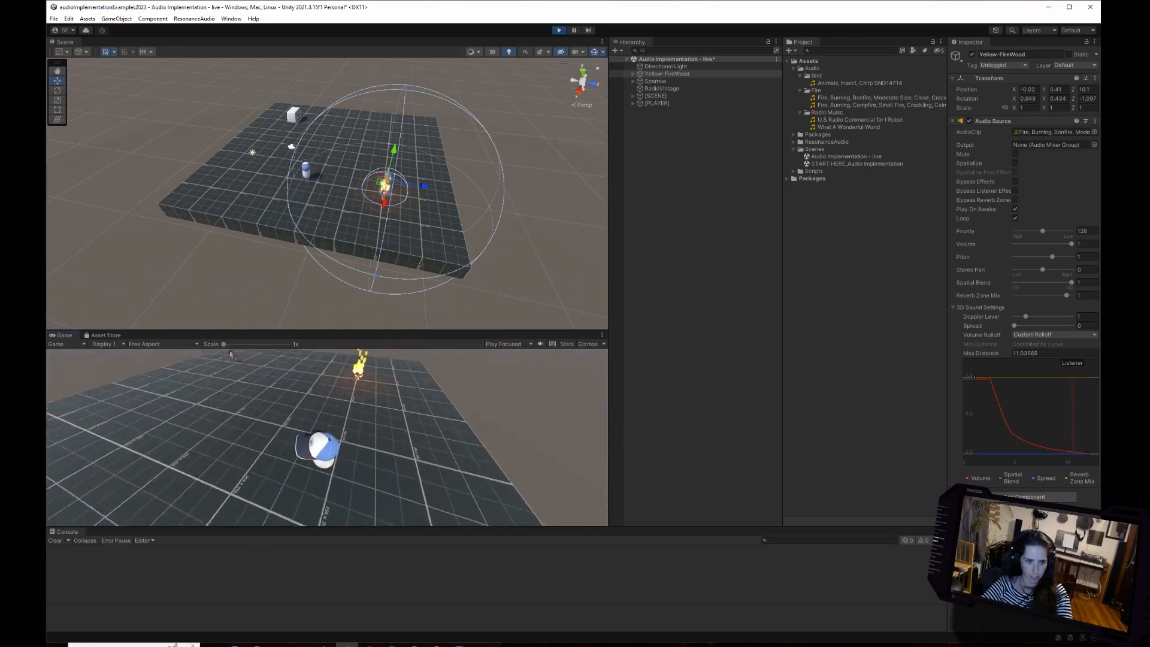
{"action": "key", "text": "w"}
{"action": "key", "text": "d"}
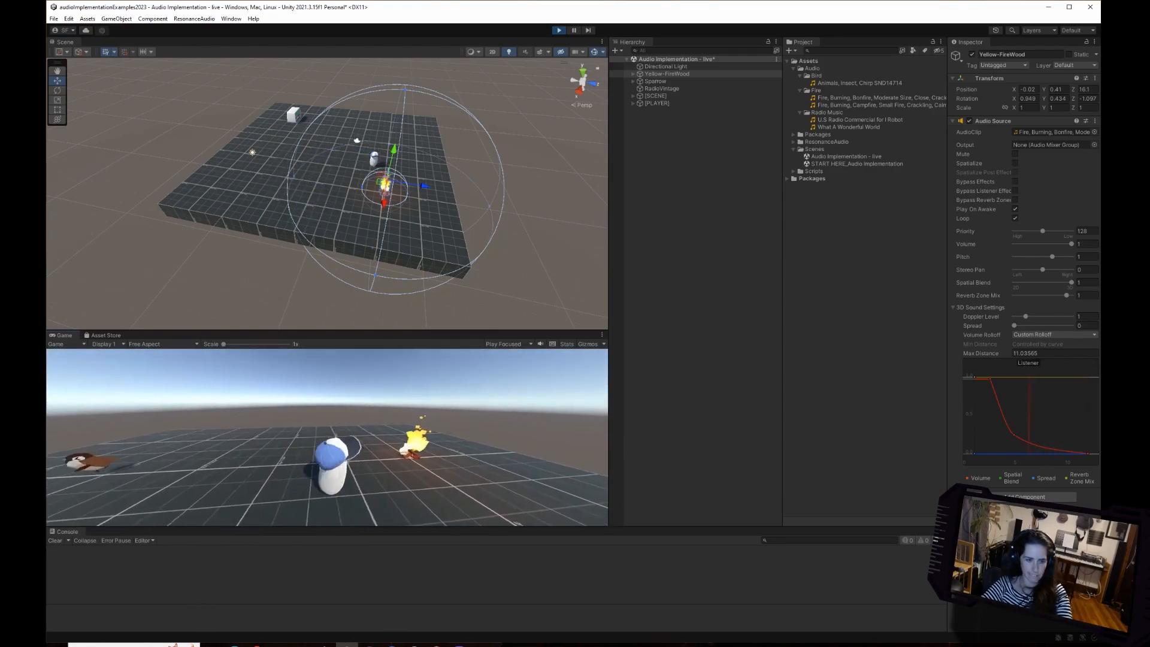
{"action": "key", "text": "s"}
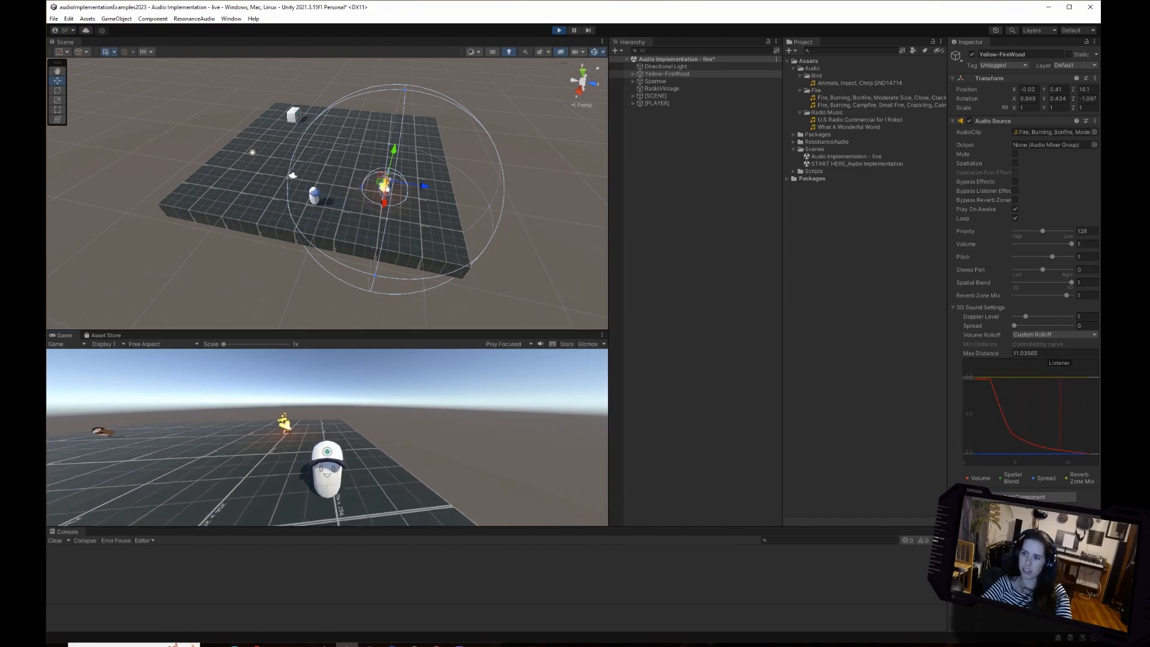
Walk the character around the enlarged Max Distance sphere, up to the fire and back out to test the falloff, and stop playback.
{"action": "key", "text": "a"}
{"action": "key", "text": "w"}
{"action": "key", "text": "d"}
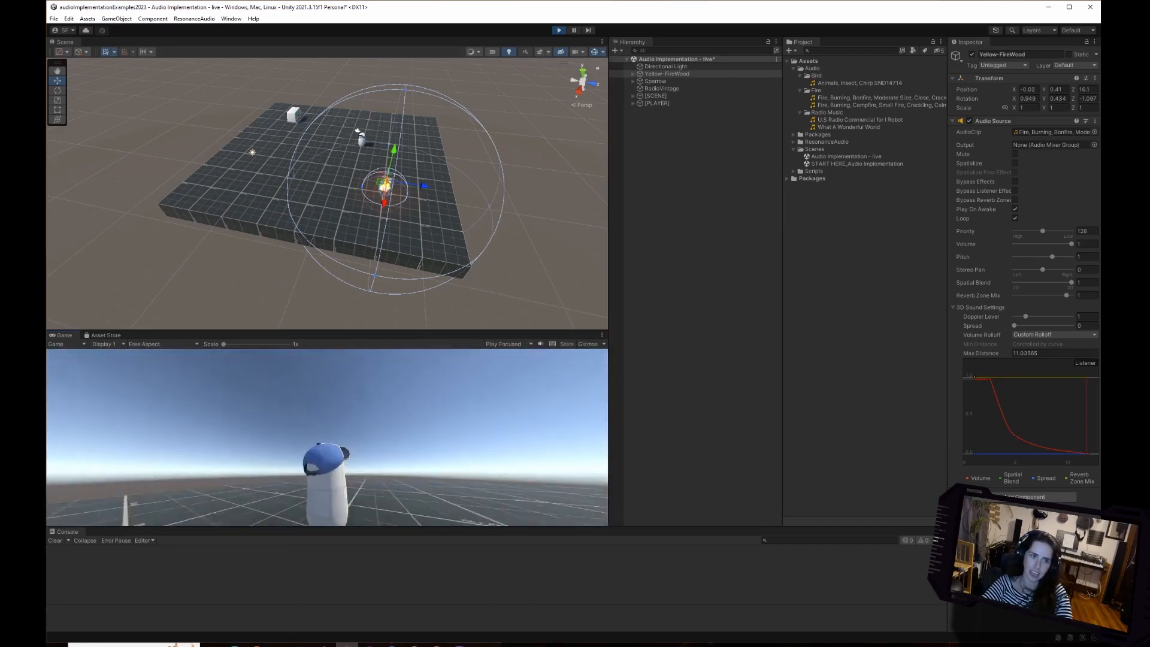
{"action": "key", "text": "d"}
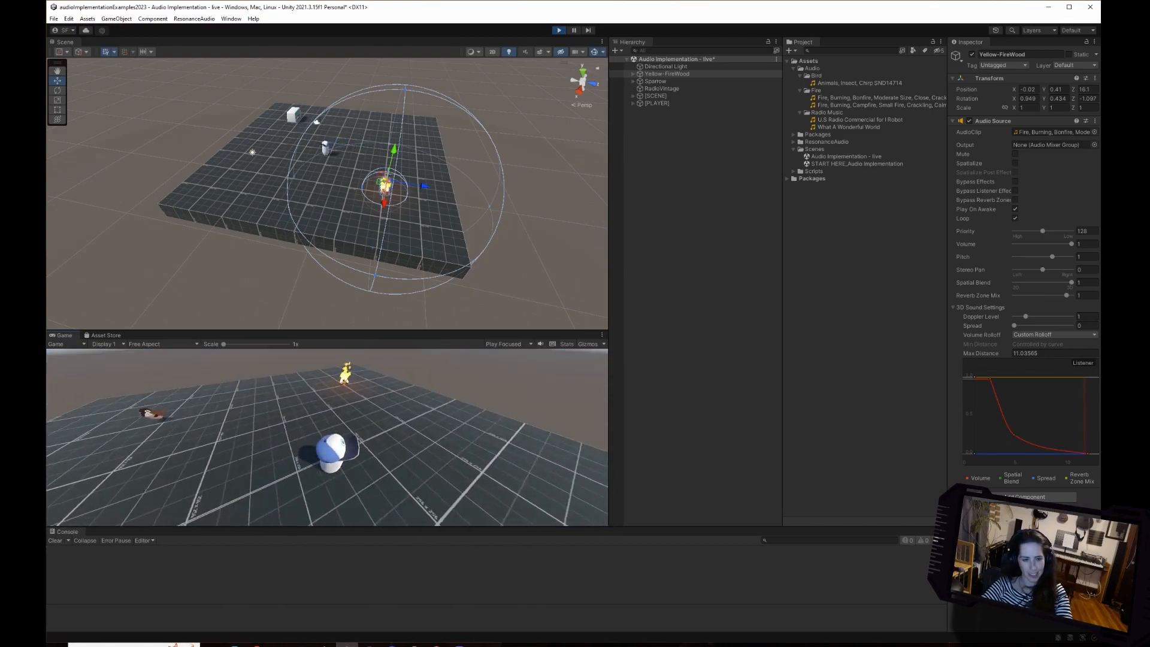
{"action": "key", "text": "w"}
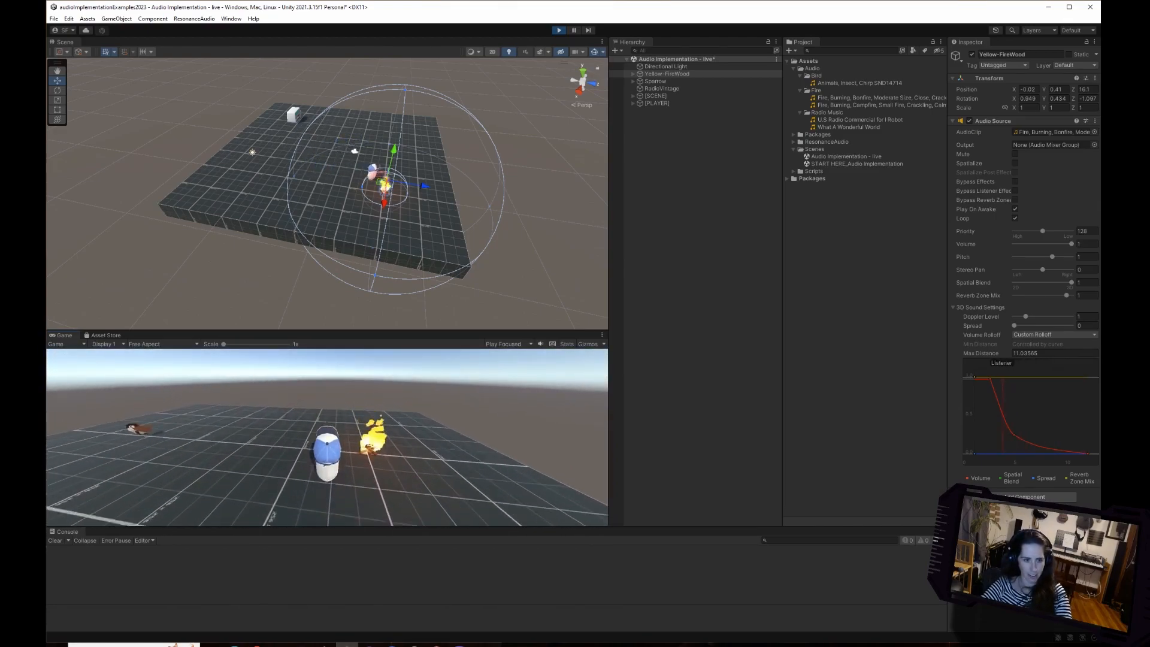
{"action": "key", "text": "s"}
{"action": "key", "text": "d"}
{"action": "key", "text": "s"}
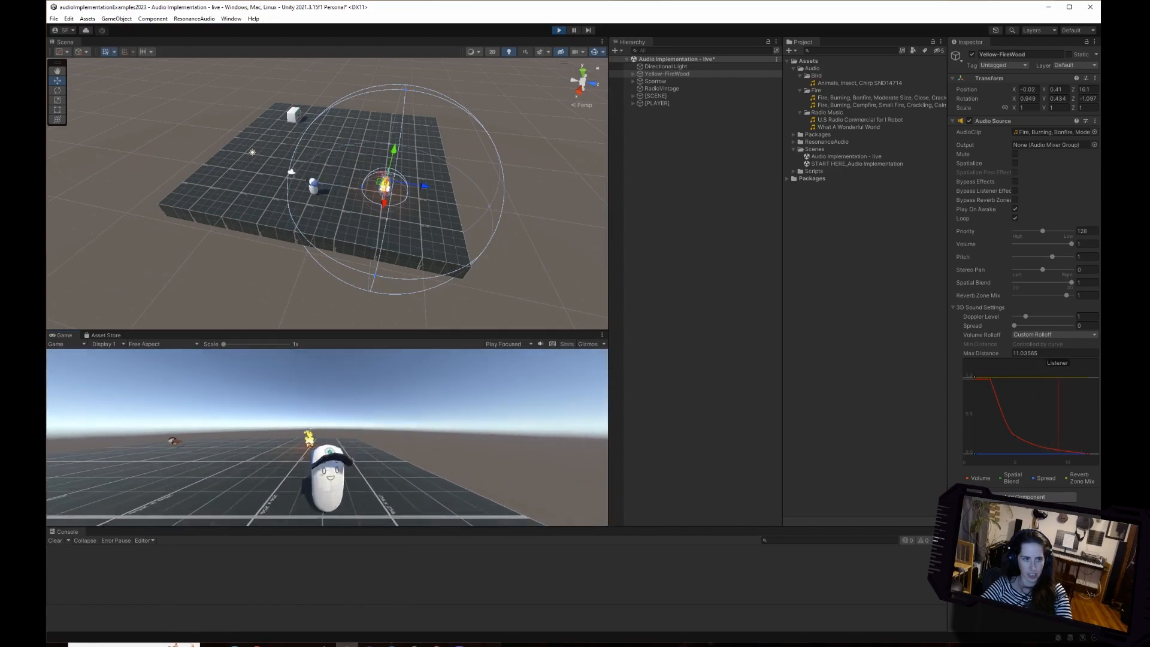
{"action": "key", "text": "ctrl+p"}
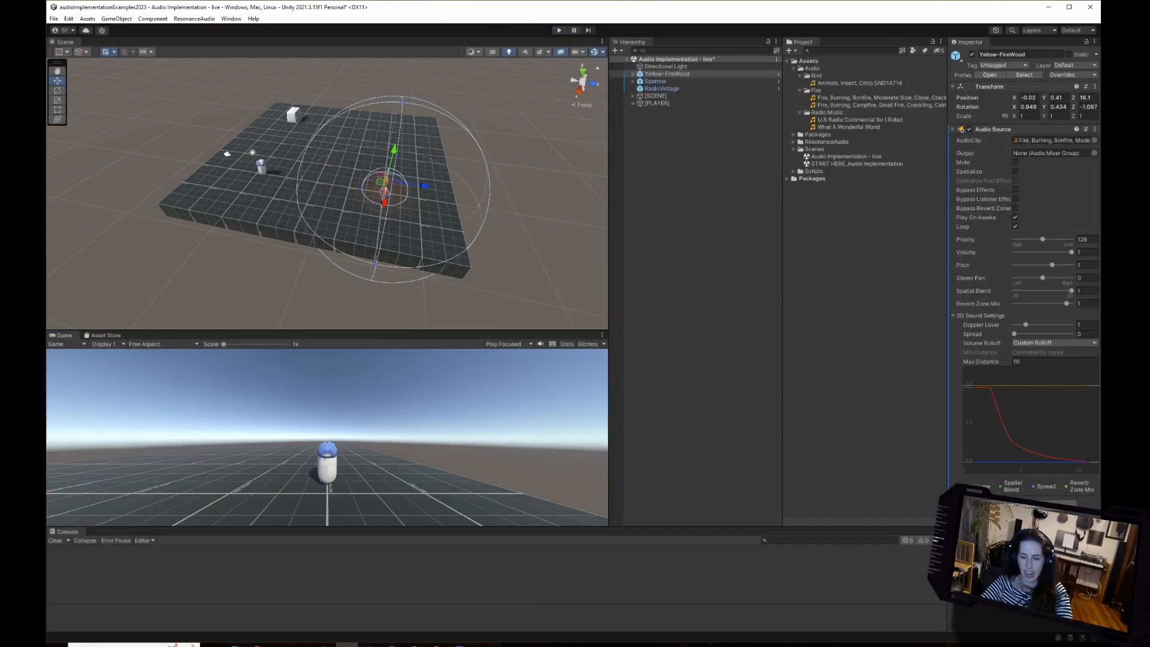